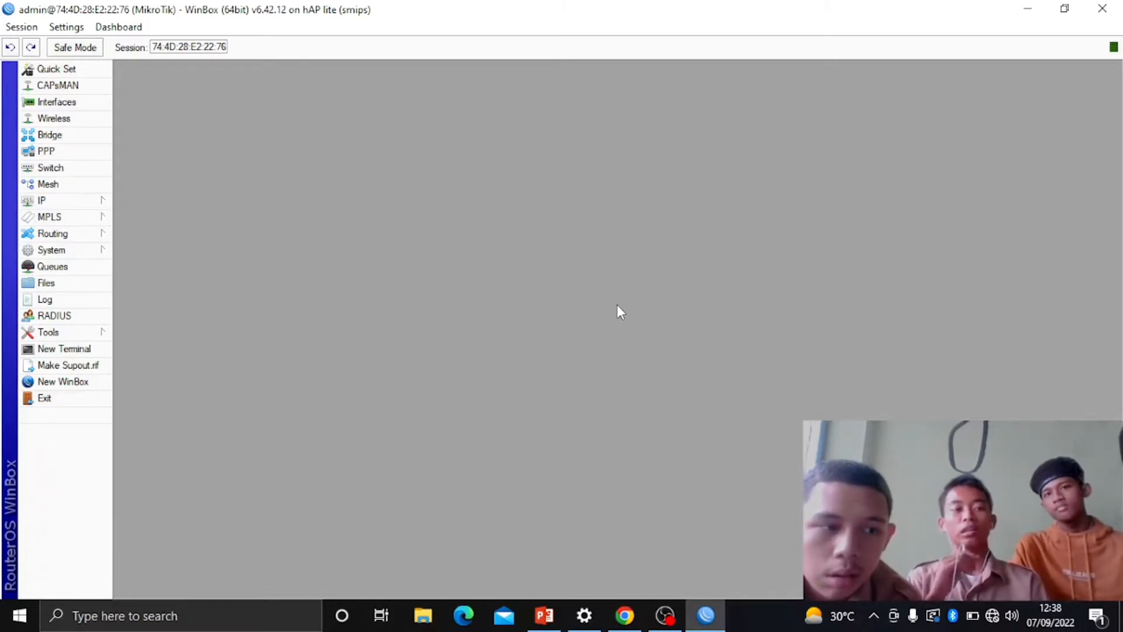
# Enable the disabled wlan1 wireless interface in the interface list
pyautogui.click(94, 103)
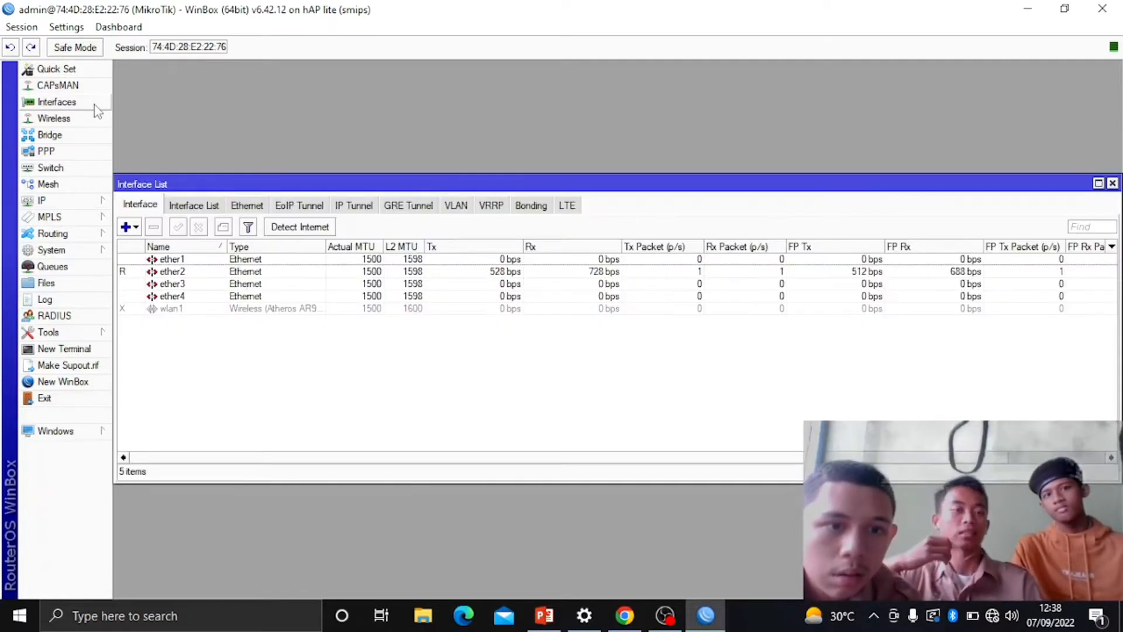
pyautogui.click(277, 308)
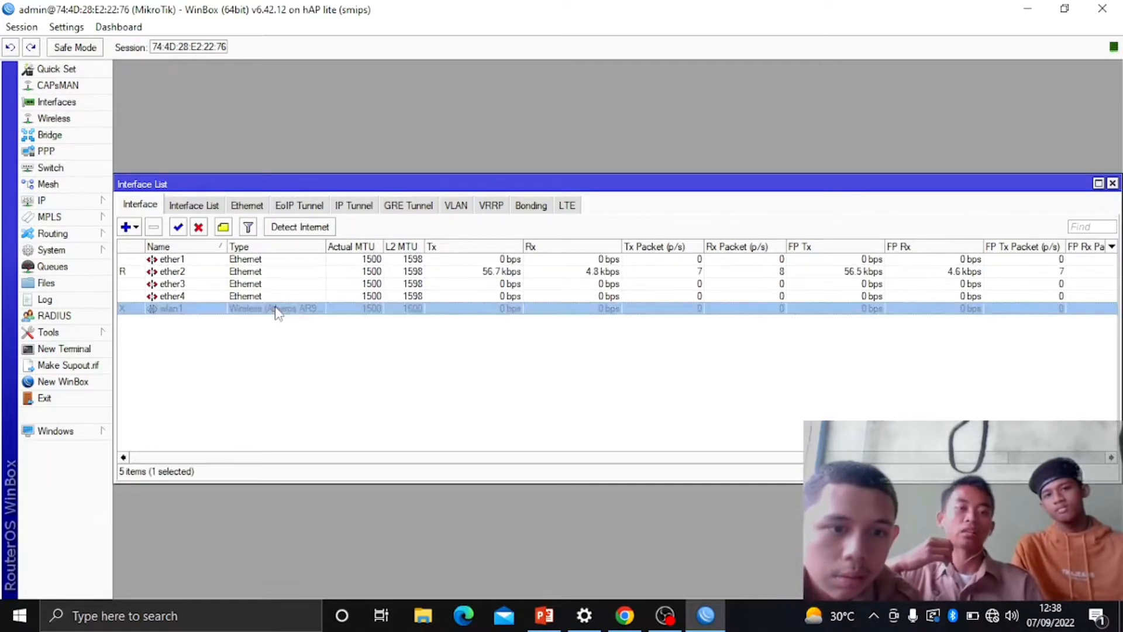
pyautogui.click(179, 228)
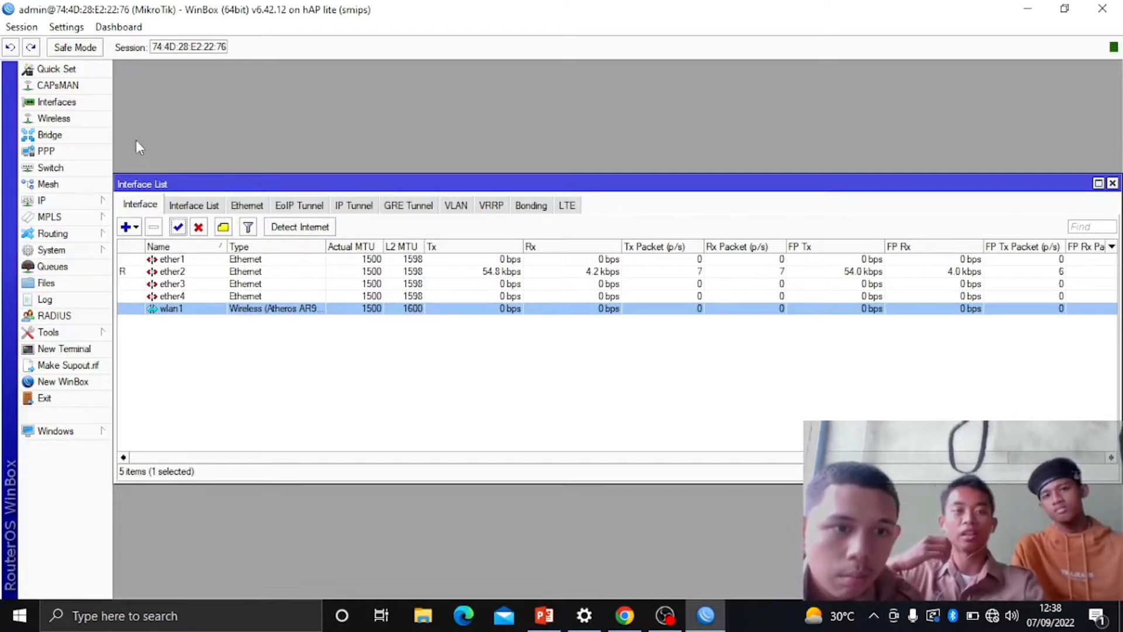
# Open the wireless settings of wlan1 and set its band to 2GHz-B/G/N
pyautogui.click(93, 120)
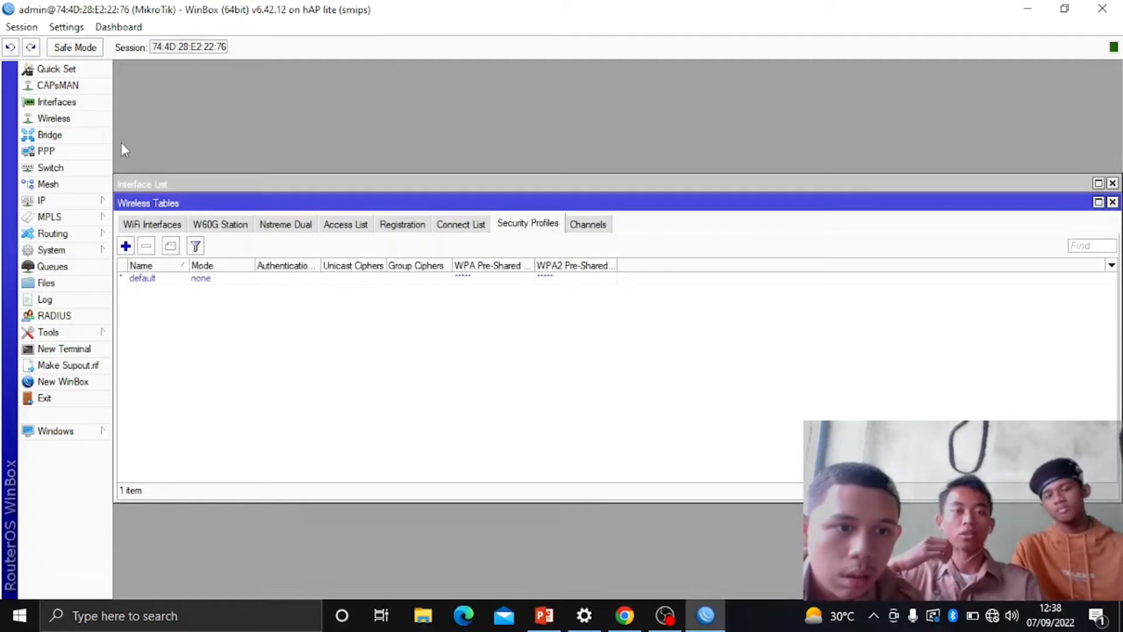
pyautogui.click(173, 227)
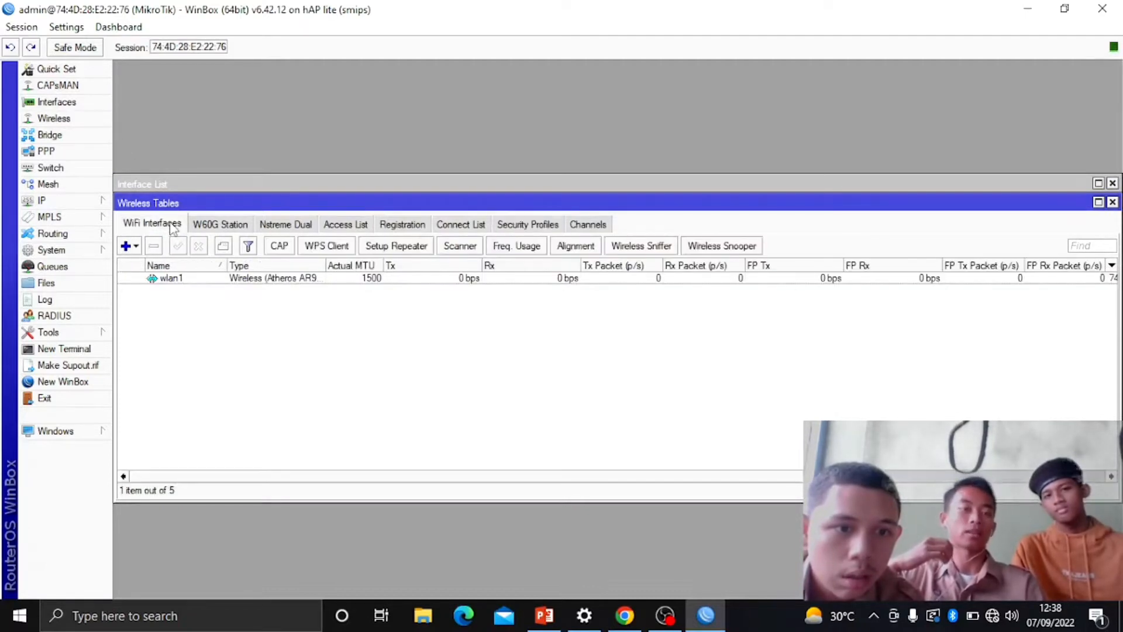
pyautogui.click(222, 280)
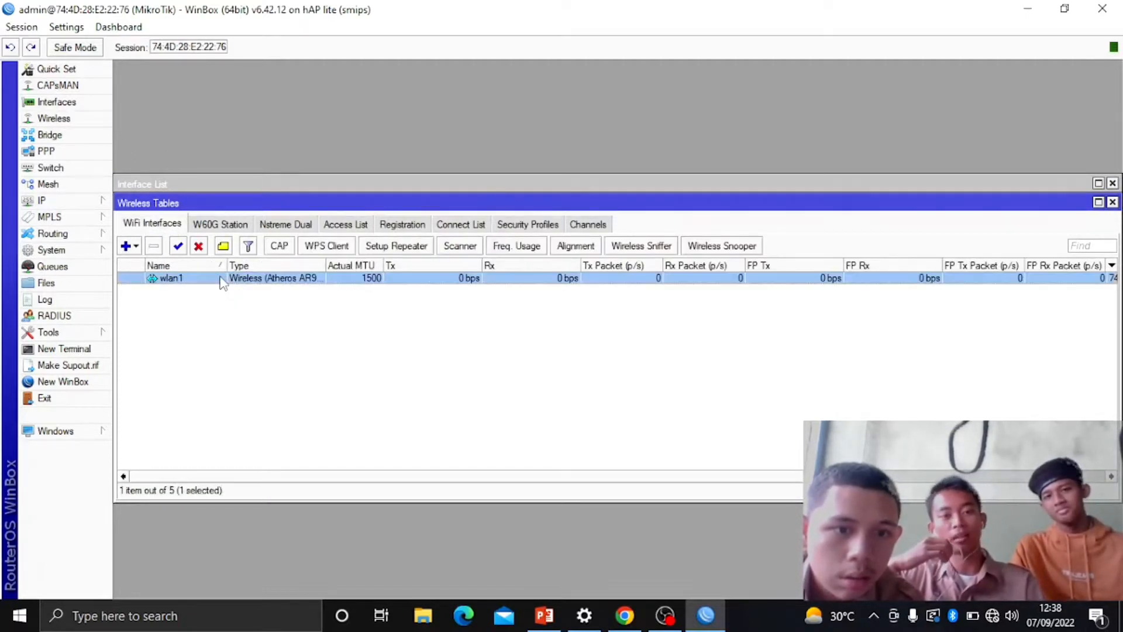
pyautogui.doubleClick(221, 278)
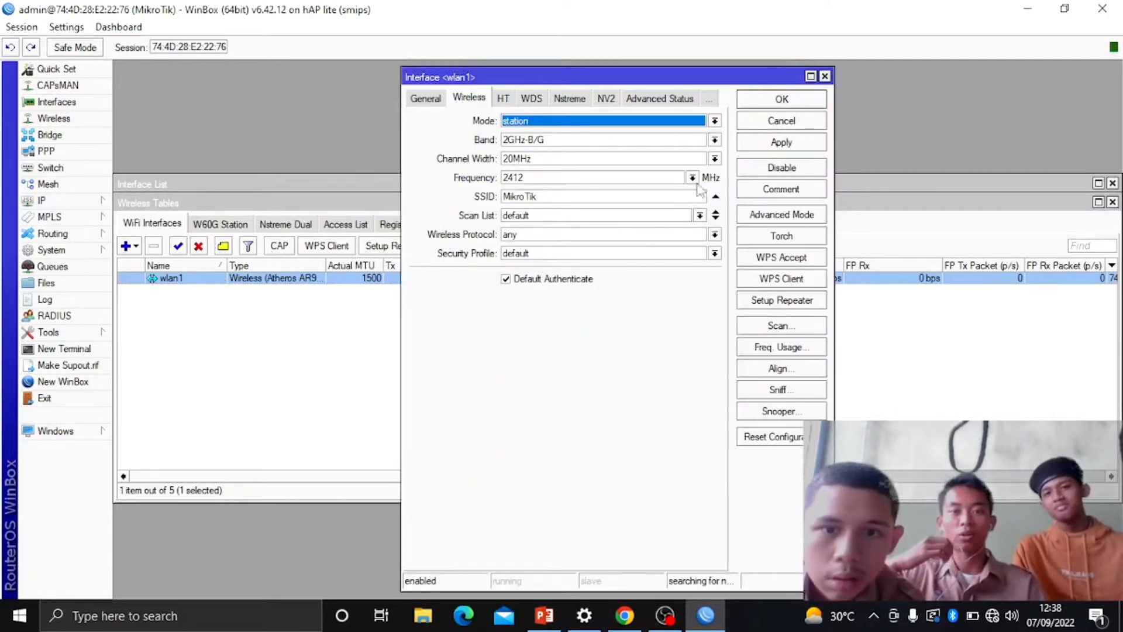
pyautogui.click(714, 141)
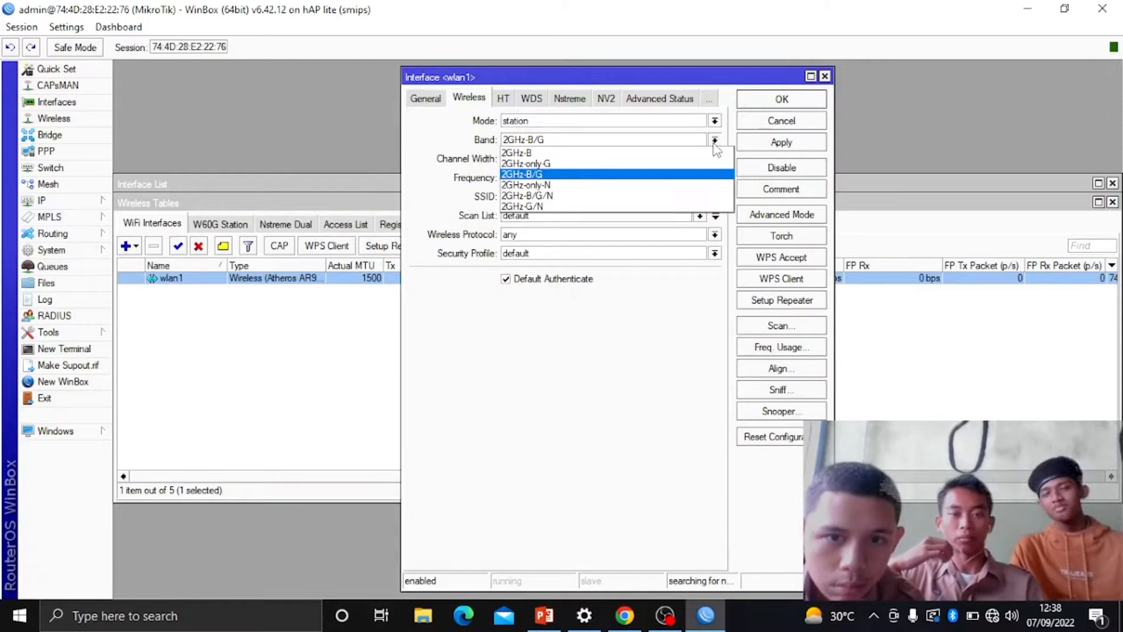
pyautogui.click(708, 190)
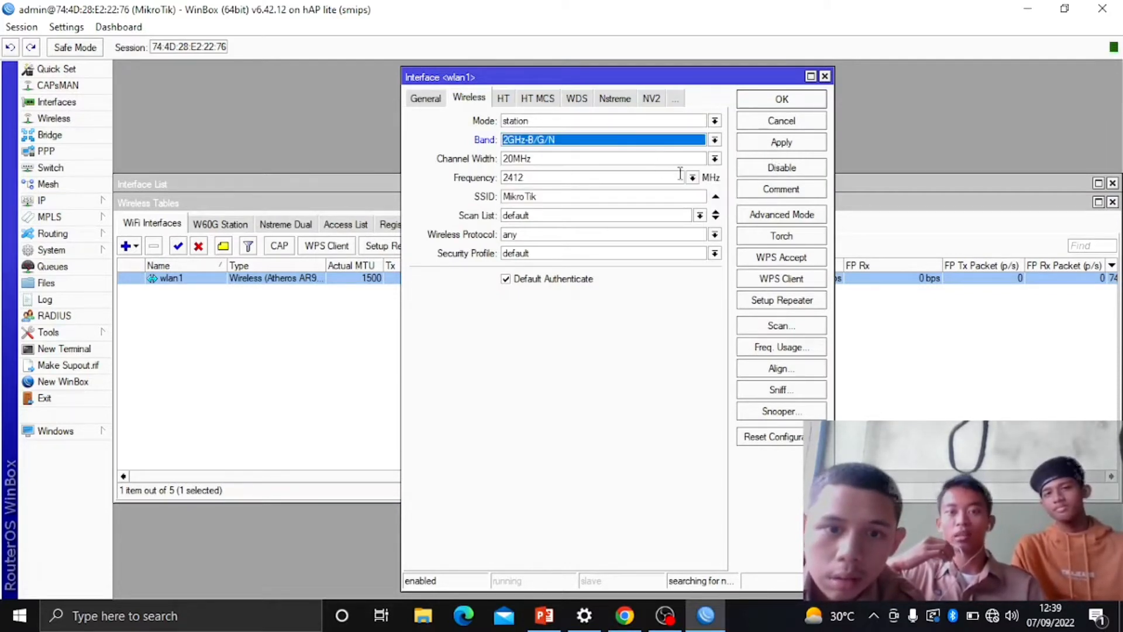
# Scan for networks on wlan1, connect to the "Euphoric Grid" access point, and save the interface settings
pyautogui.click(788, 328)
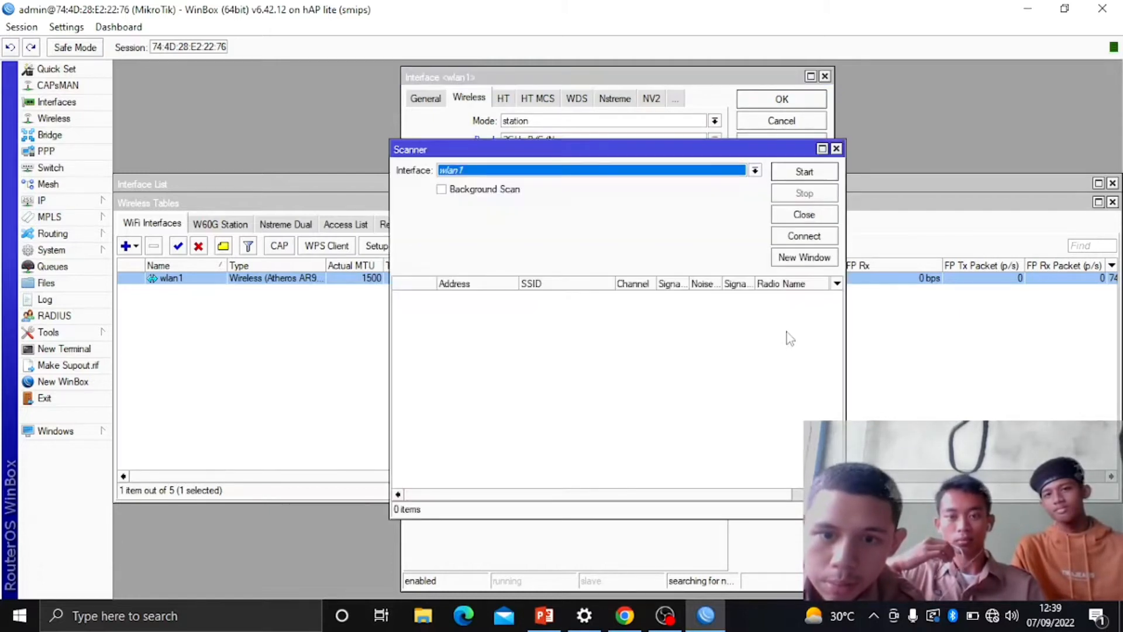
pyautogui.click(806, 174)
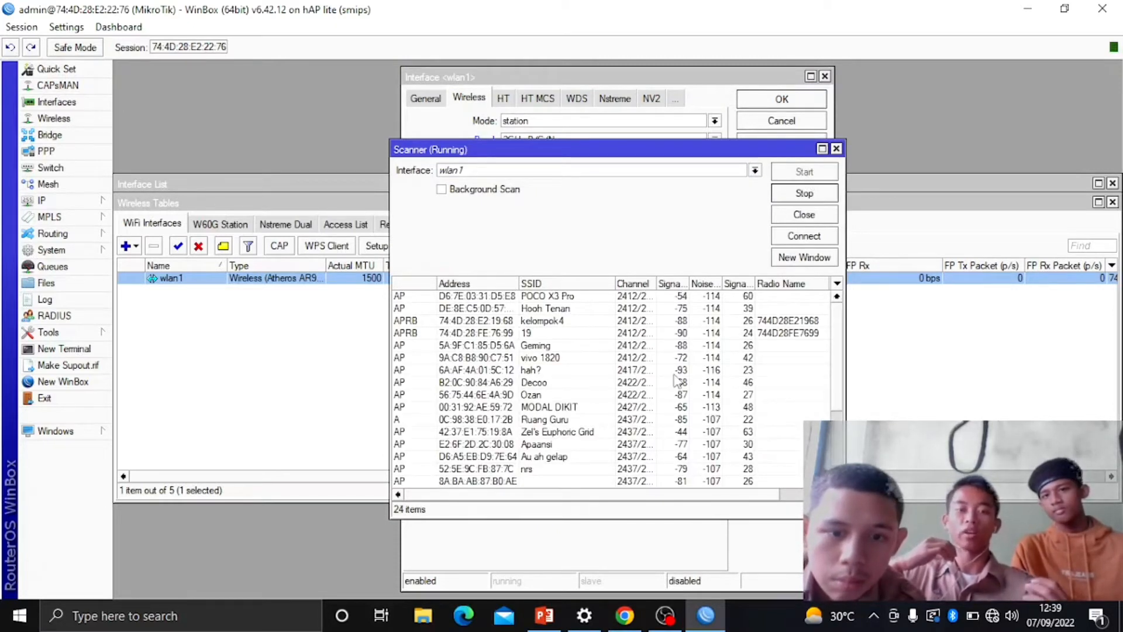
pyautogui.click(591, 434)
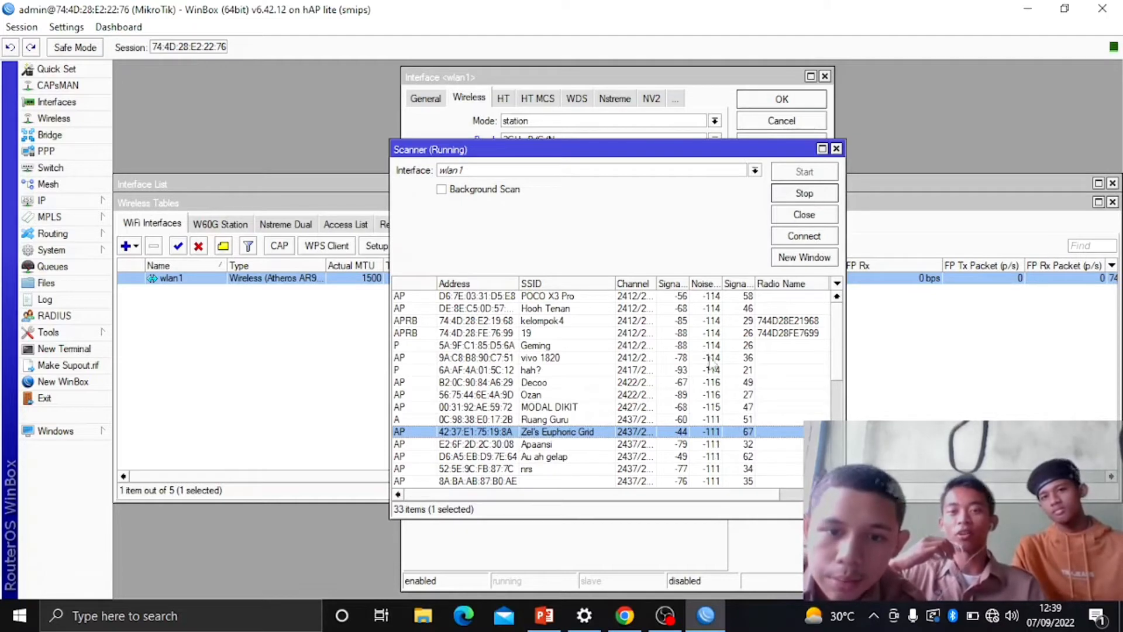
pyautogui.click(803, 236)
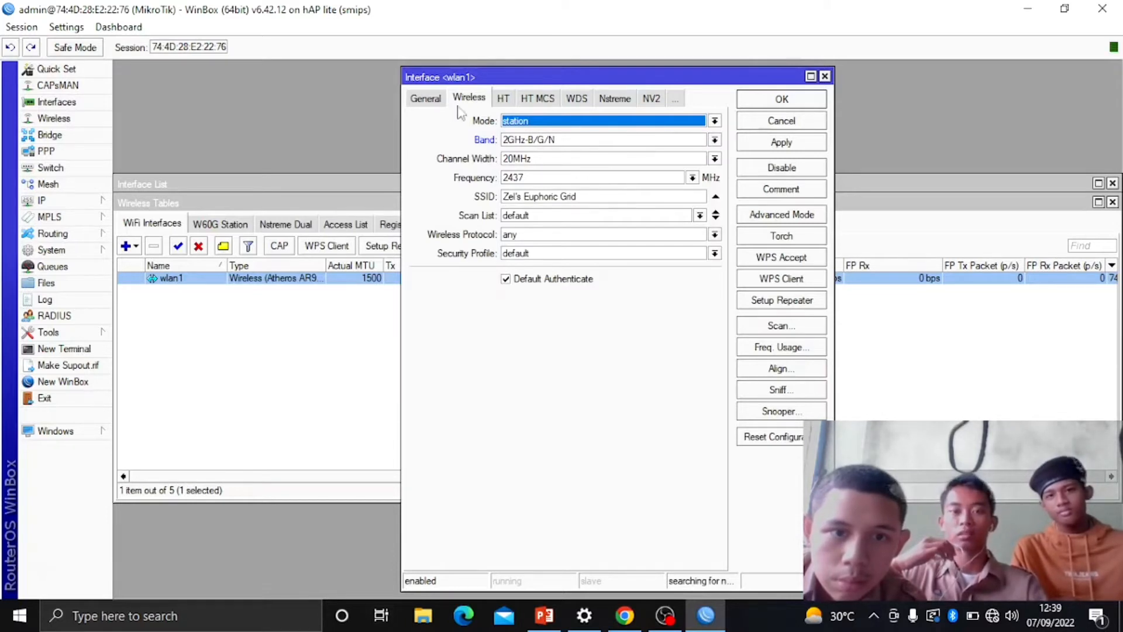
pyautogui.click(793, 143)
pyautogui.click(795, 105)
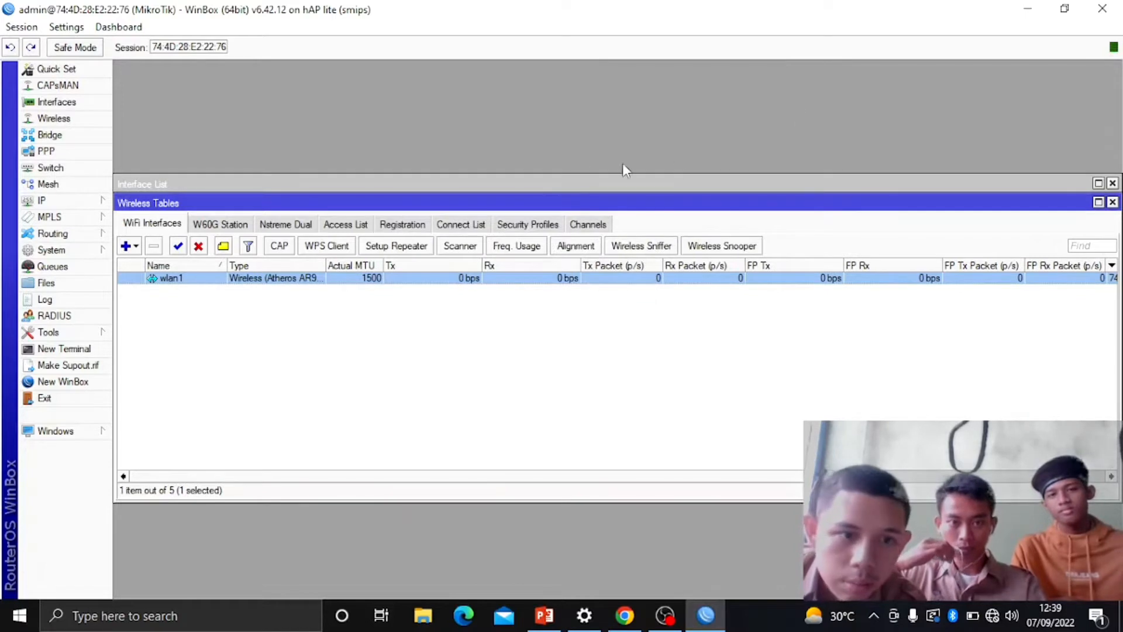
# Set the default wireless security profile to dynamic keys mode with WPA PSK and WPA2 PSK authentication
pyautogui.click(535, 228)
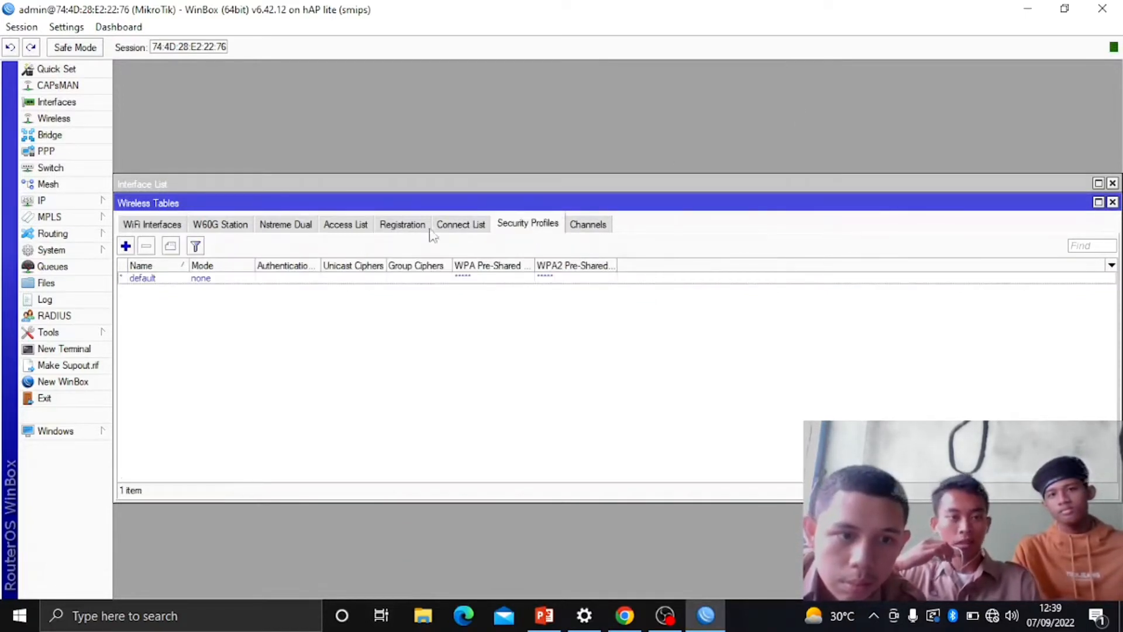
pyautogui.doubleClick(175, 279)
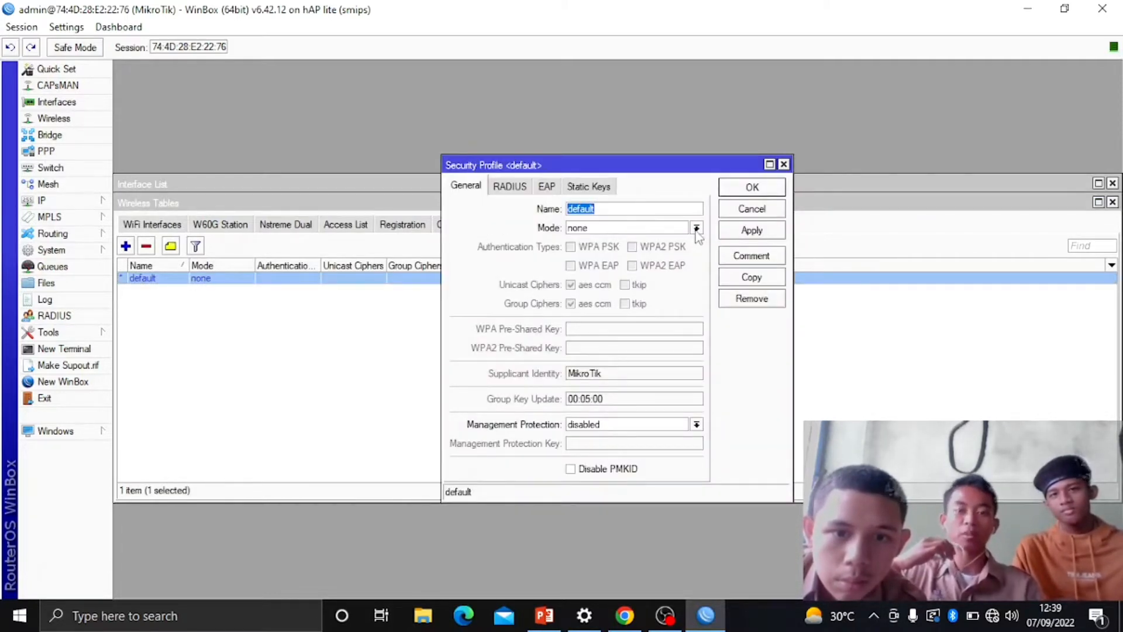
pyautogui.click(696, 228)
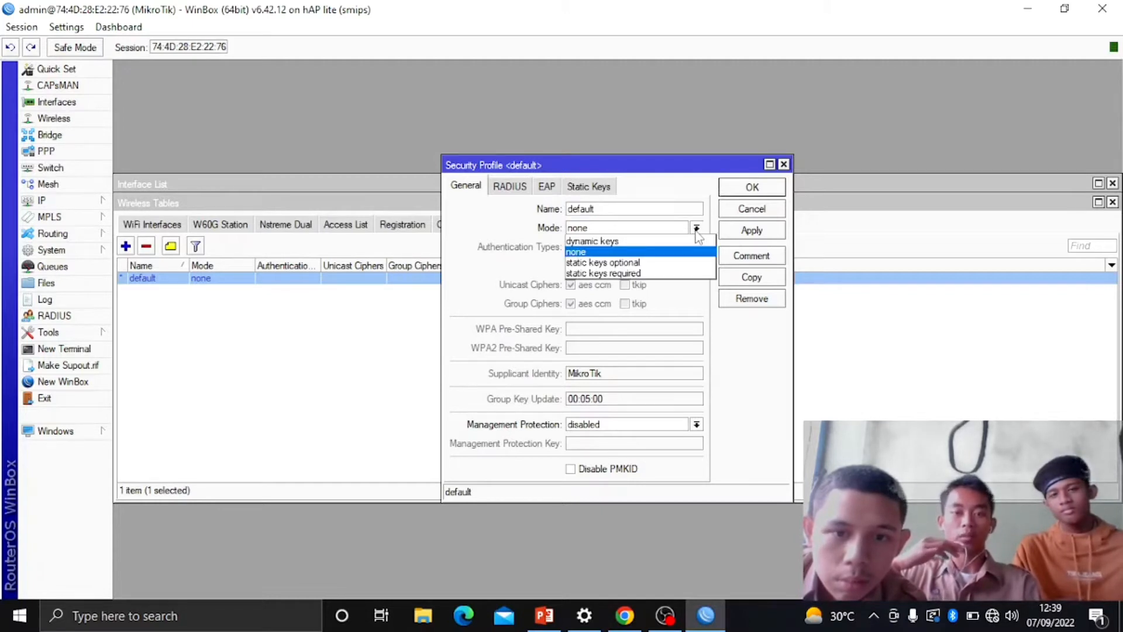
pyautogui.click(693, 240)
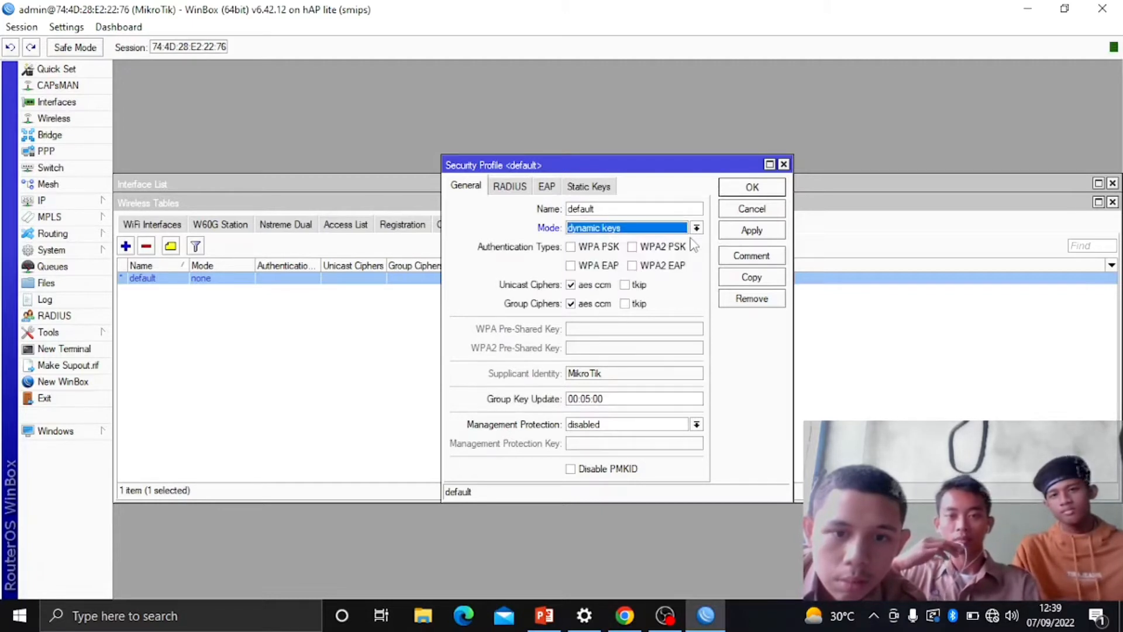
pyautogui.click(571, 247)
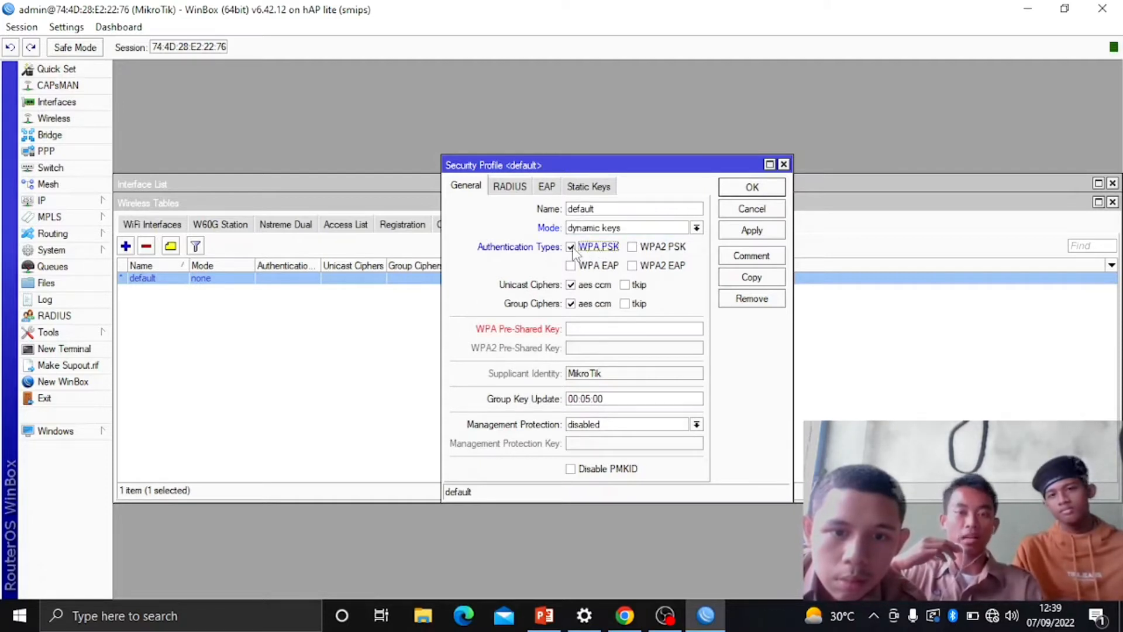
pyautogui.click(632, 247)
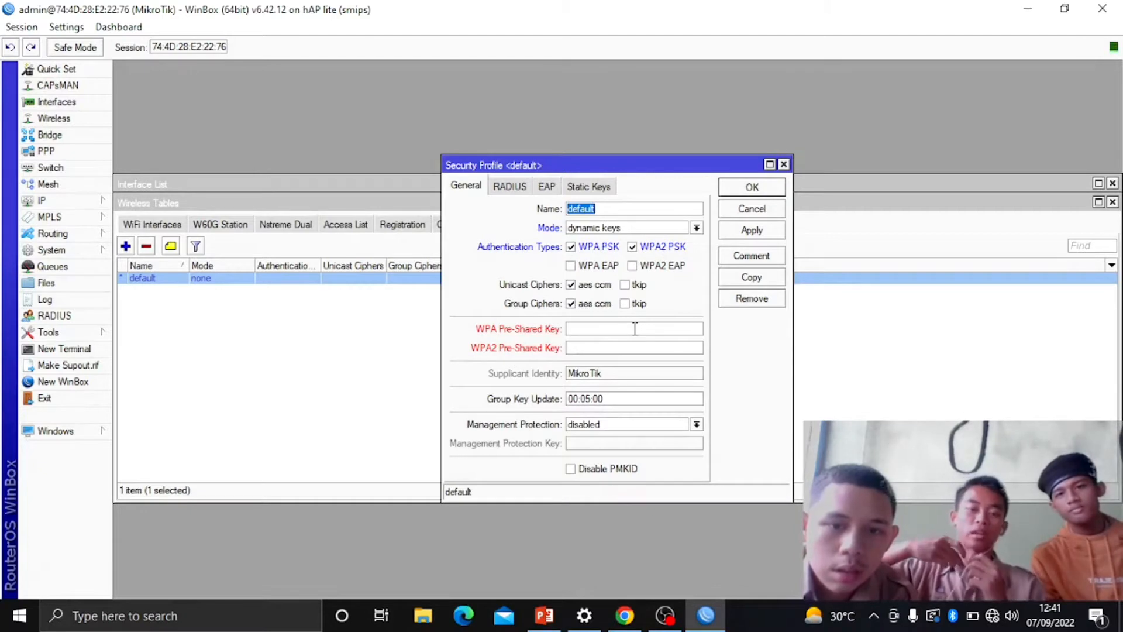
# Enter the Wi-Fi password as both the WPA and WPA2 pre-shared keys and save the default security profile
pyautogui.click(635, 329)
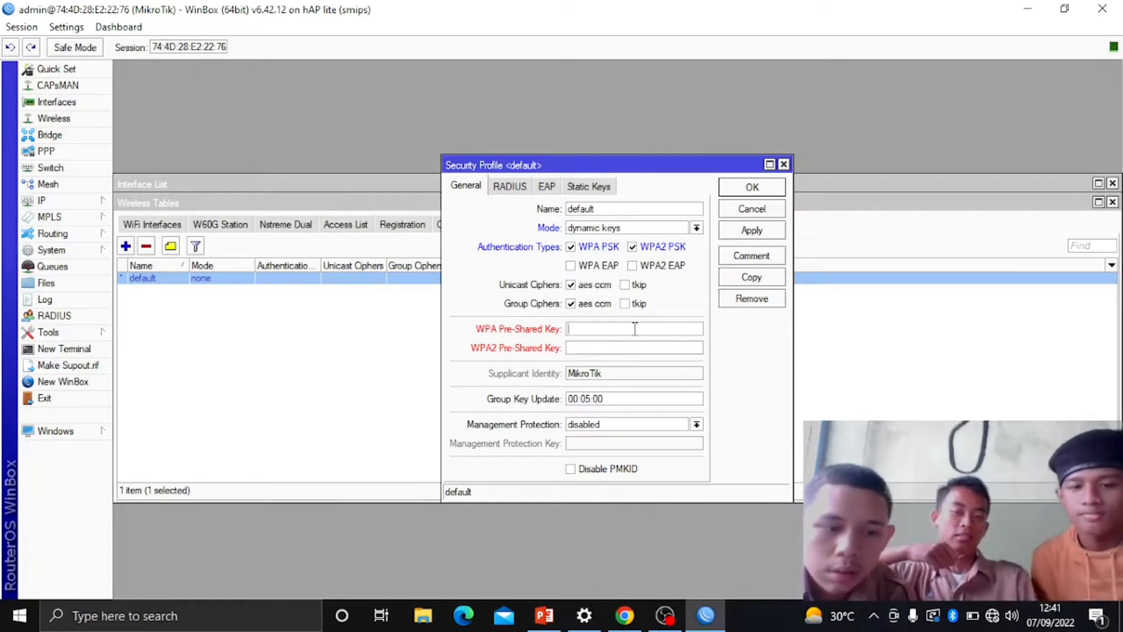
pyautogui.write('**')
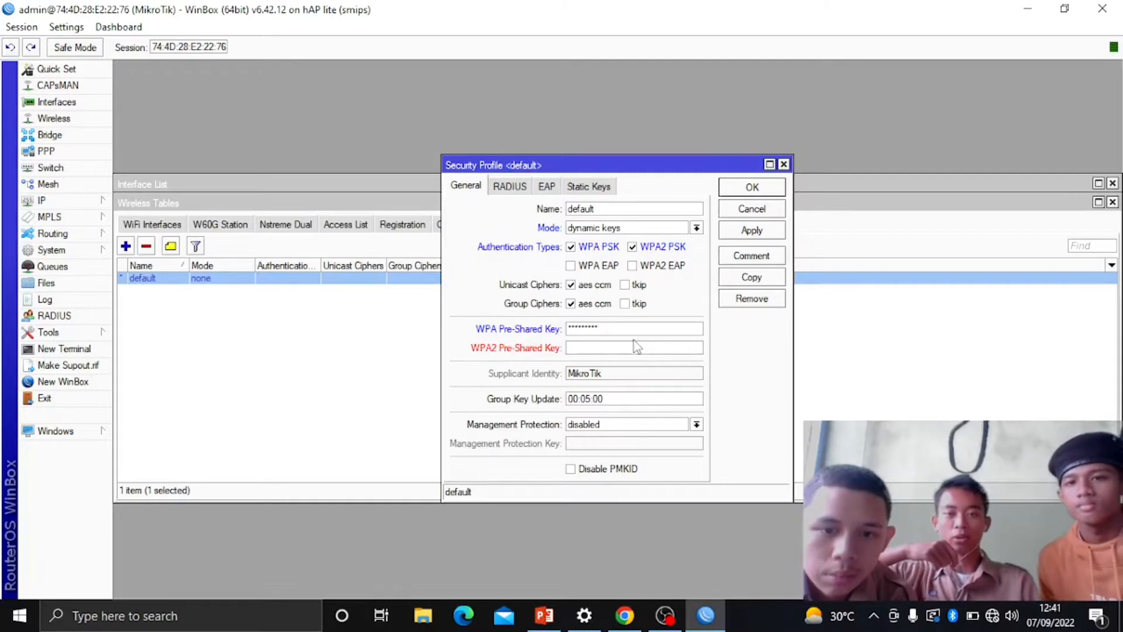
pyautogui.click(632, 344)
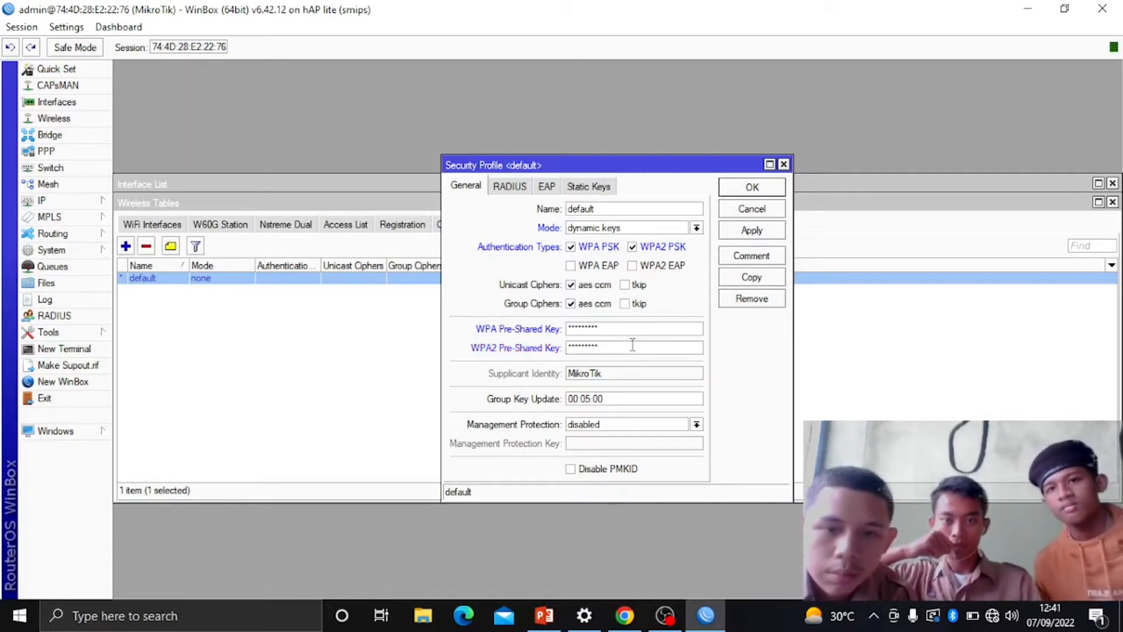
pyautogui.click(754, 230)
pyautogui.click(761, 187)
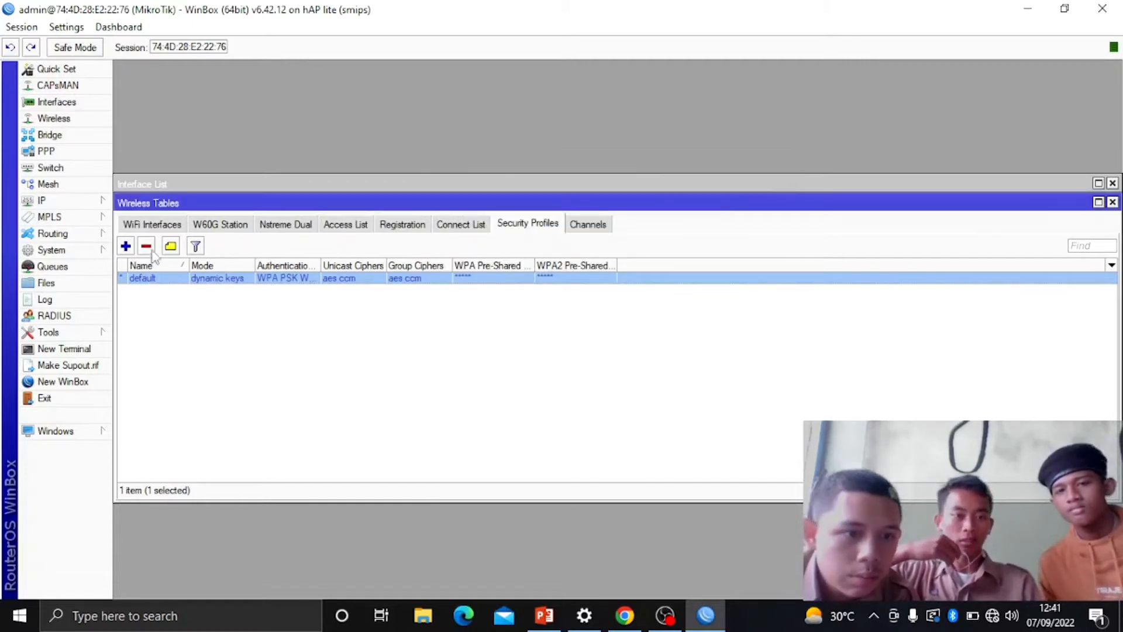
# Add a DHCP client on wlan1 with peer DNS, peer NTP and the default route enabled
pyautogui.click(77, 205)
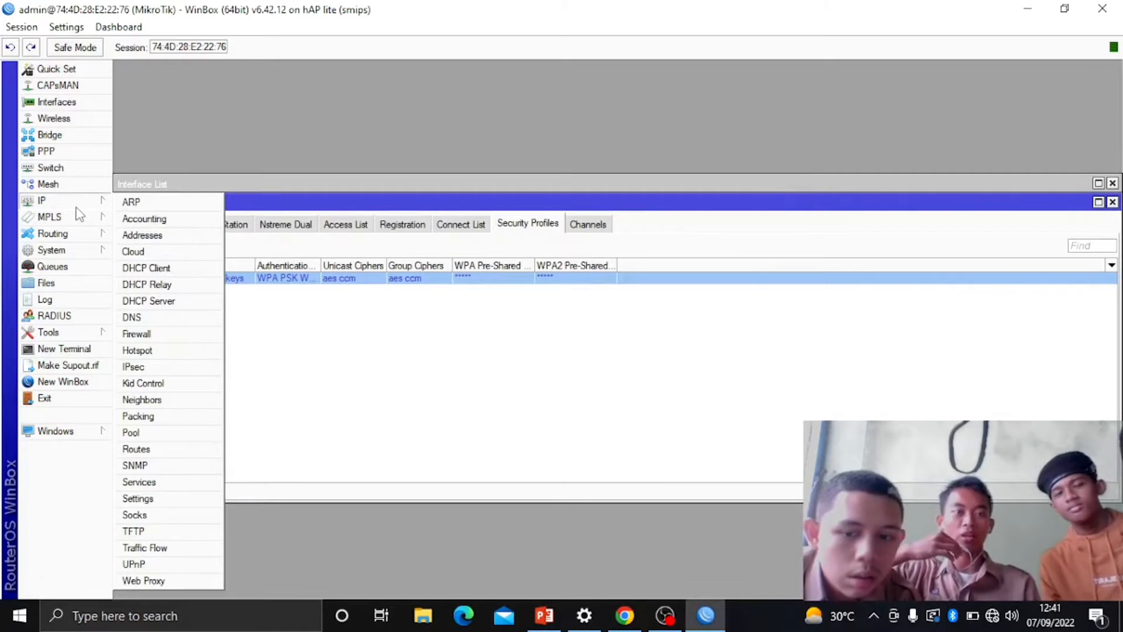
pyautogui.click(170, 267)
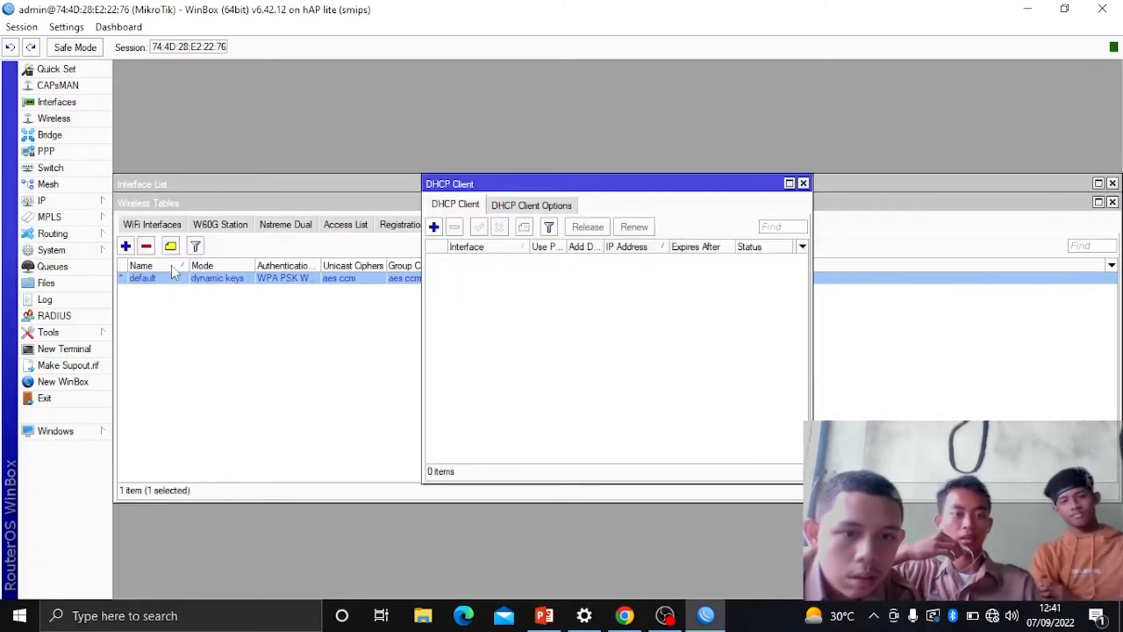
pyautogui.click(434, 227)
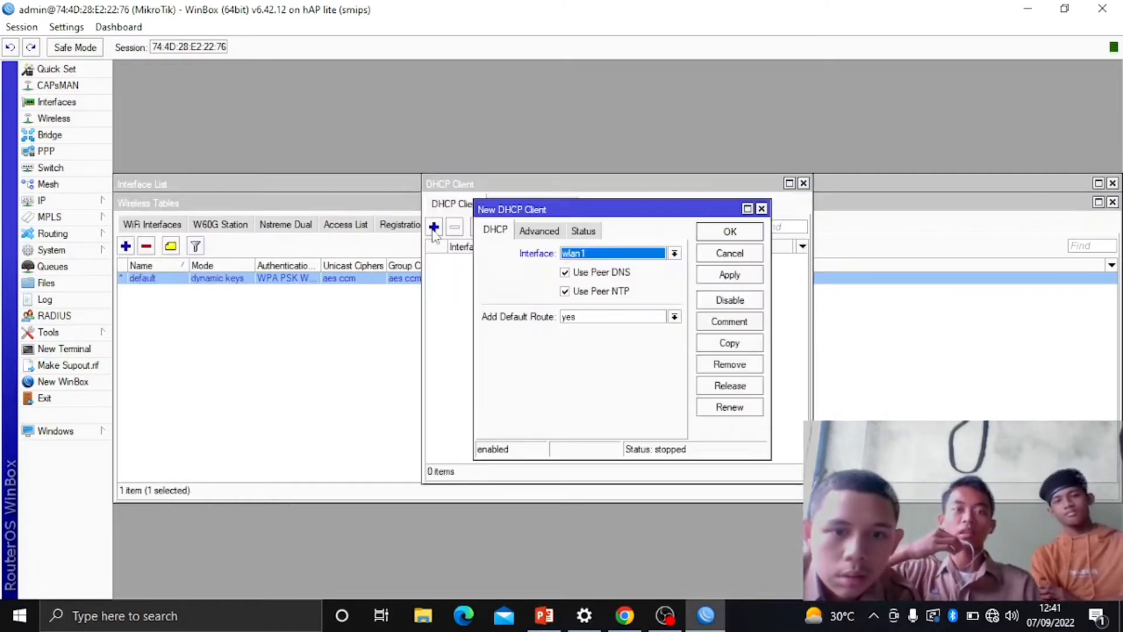
pyautogui.click(732, 276)
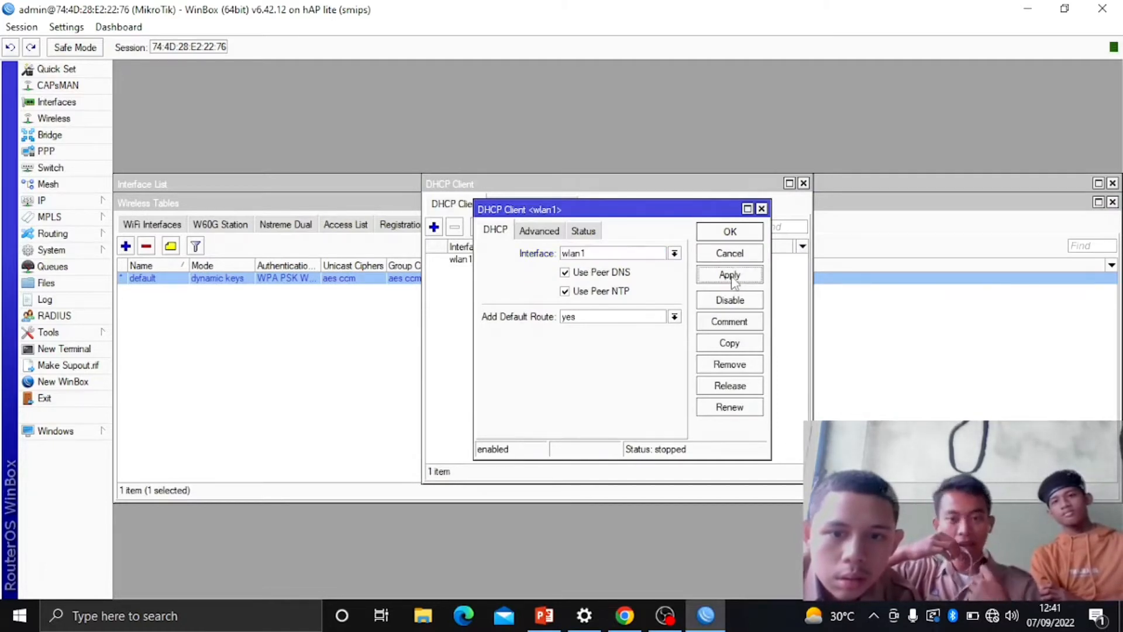
pyautogui.click(732, 233)
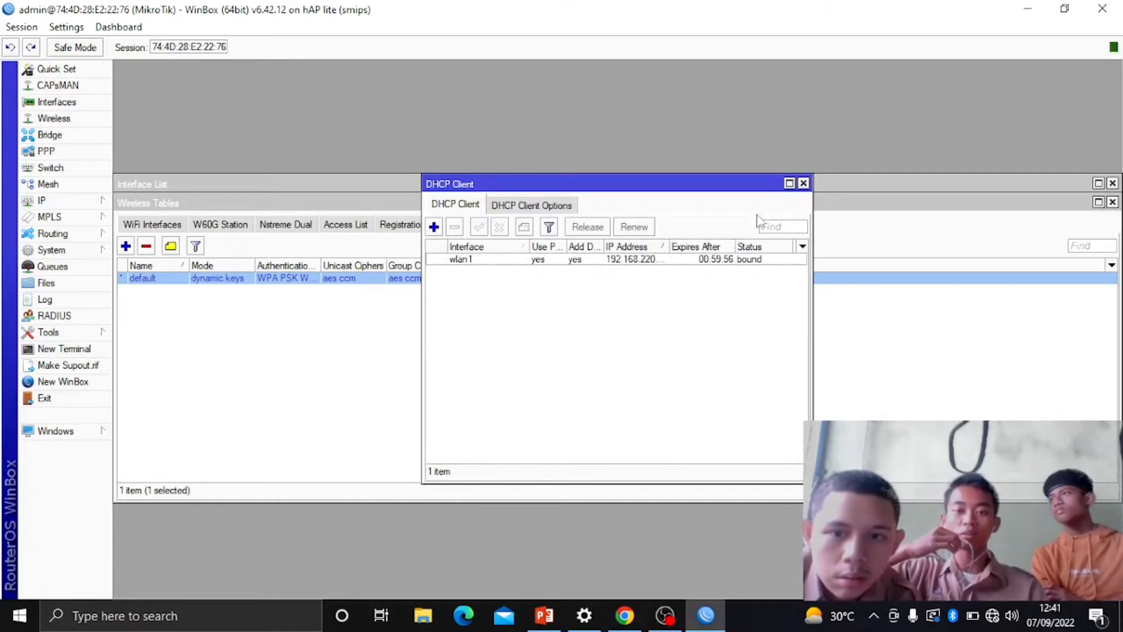
# Start a new firewall NAT rule and set its action to masquerade
pyautogui.click(53, 201)
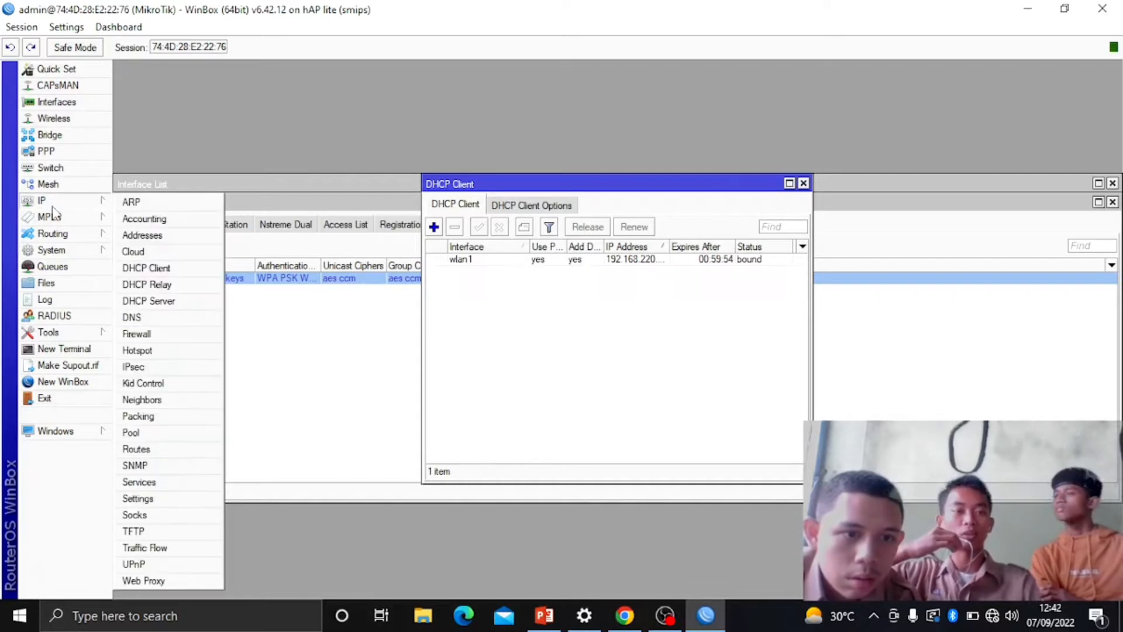
pyautogui.click(160, 335)
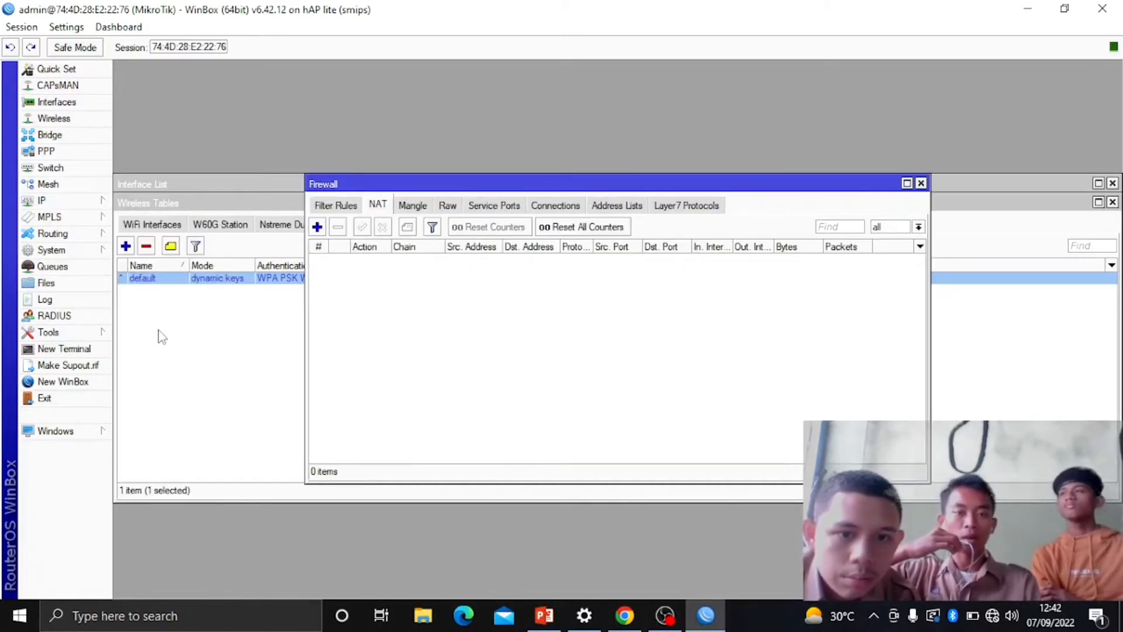
pyautogui.click(317, 227)
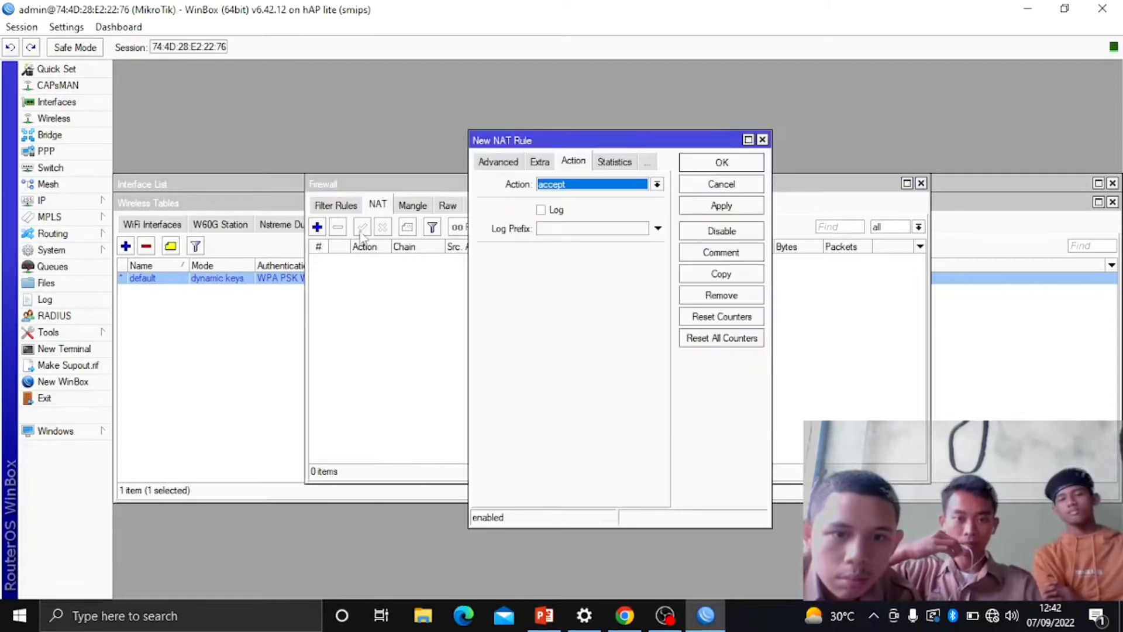
pyautogui.click(505, 166)
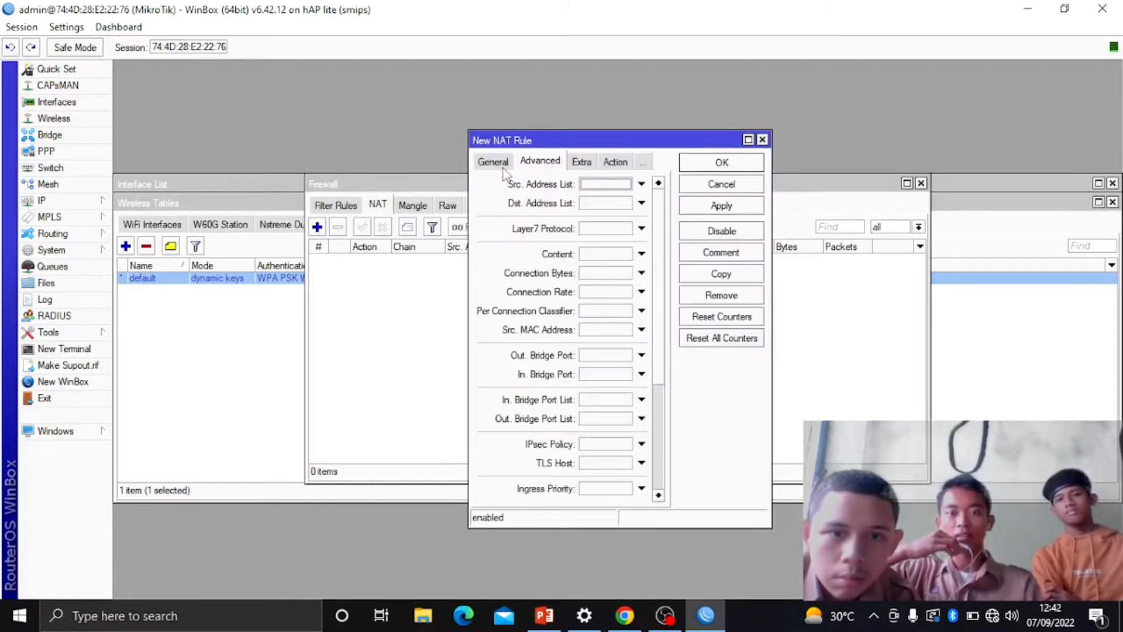
pyautogui.click(613, 164)
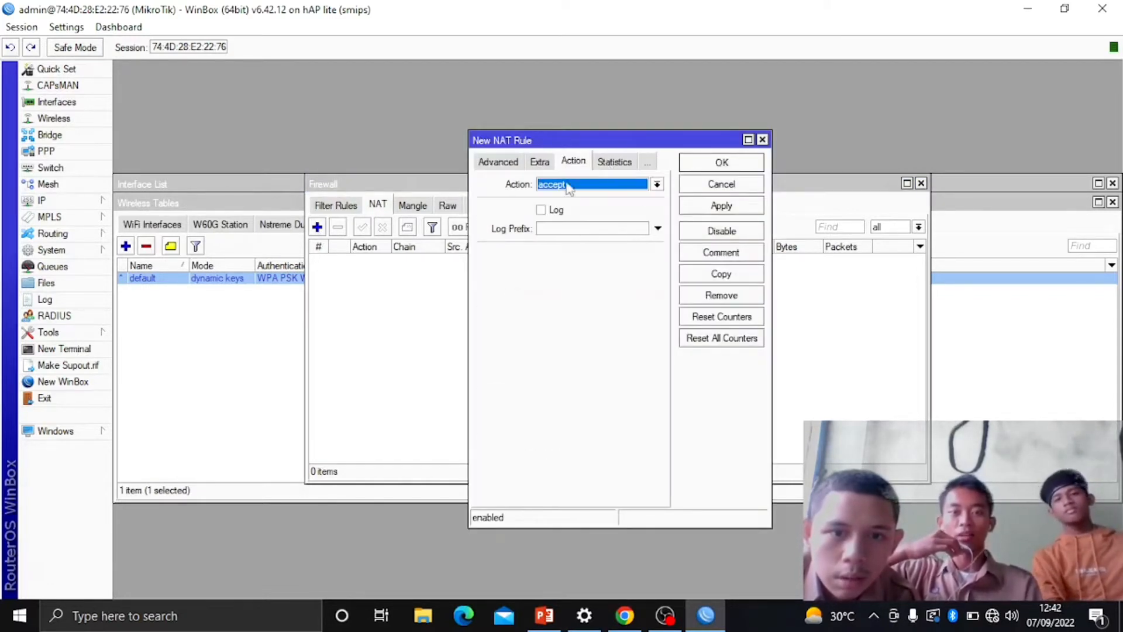
pyautogui.click(656, 185)
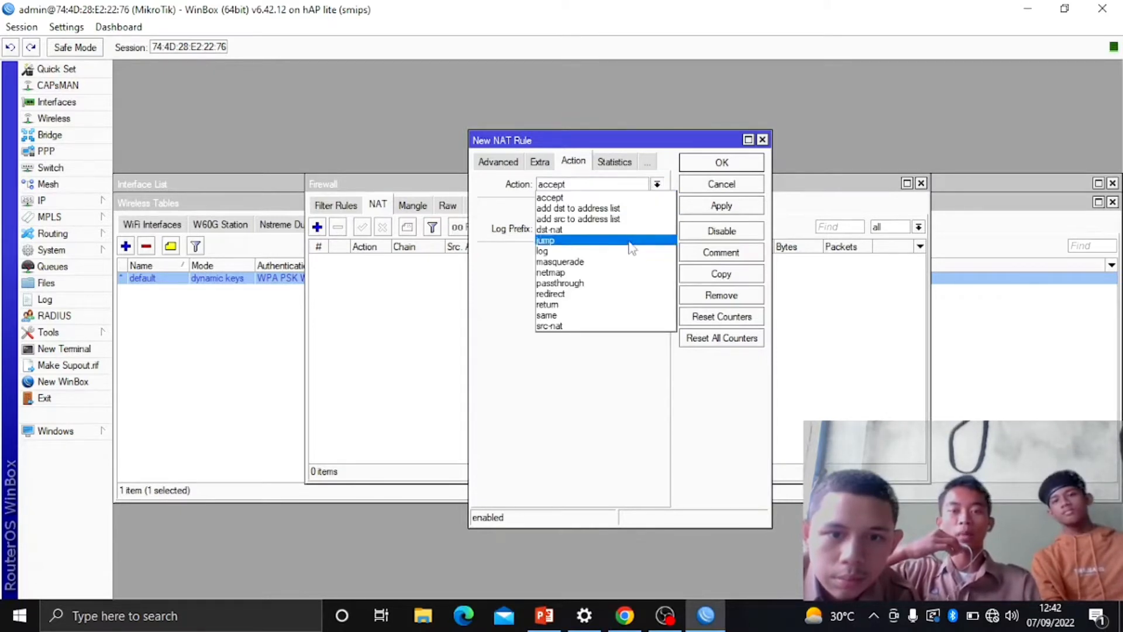
pyautogui.click(623, 262)
# Set the masquerade rule's out interface to wlan1, keeping the srcnat chain, and save the rule
pyautogui.click(490, 166)
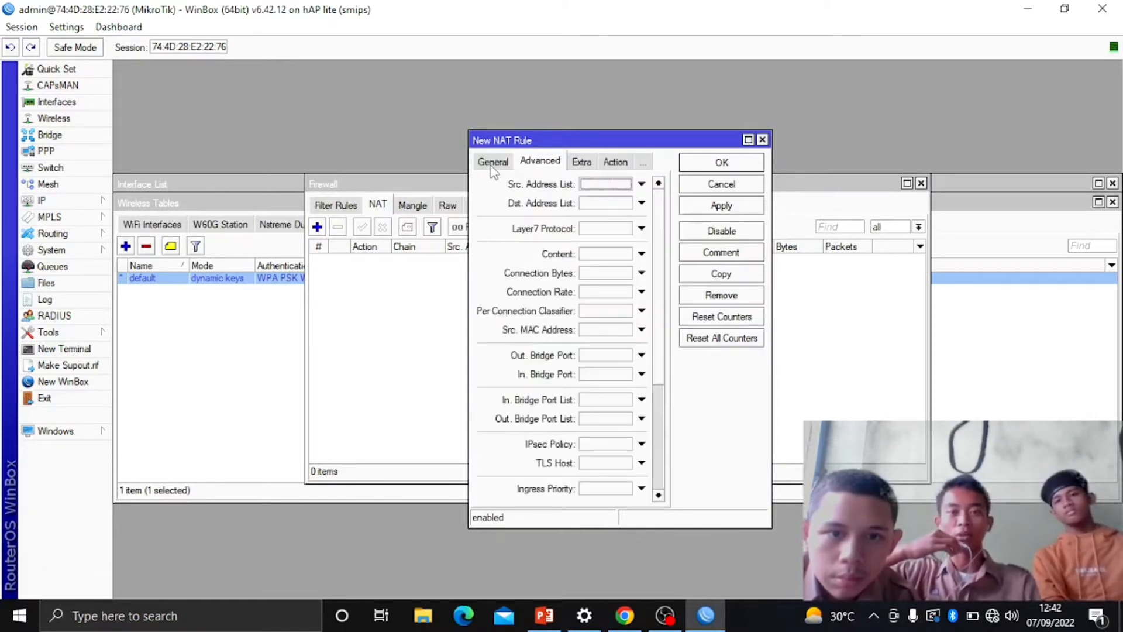
pyautogui.click(491, 163)
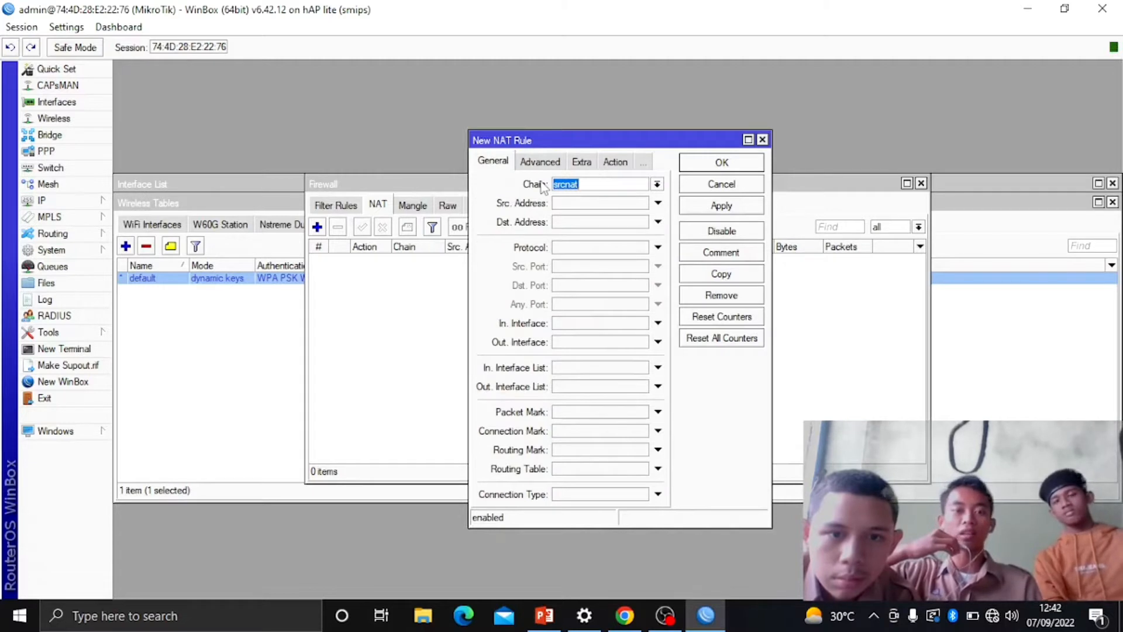
pyautogui.click(658, 342)
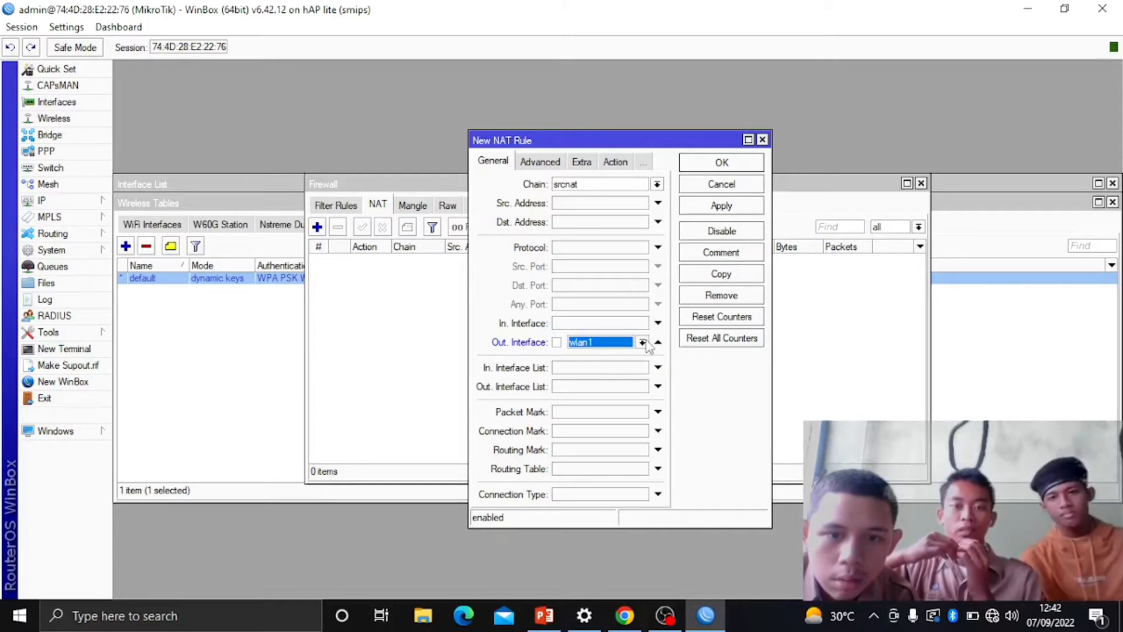
pyautogui.click(723, 206)
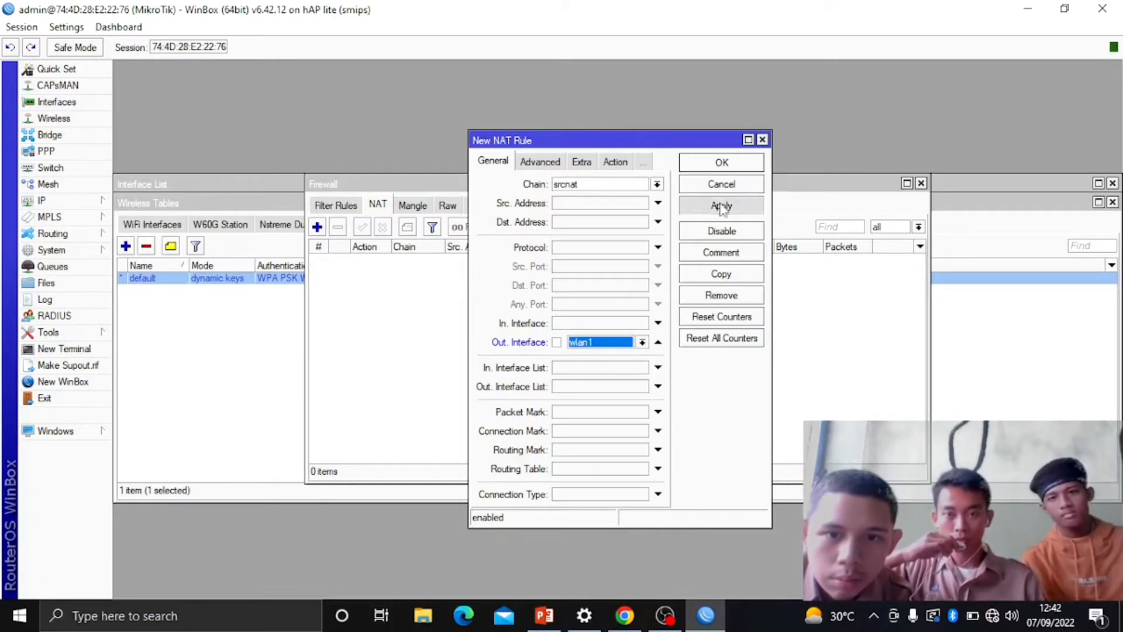
pyautogui.click(722, 163)
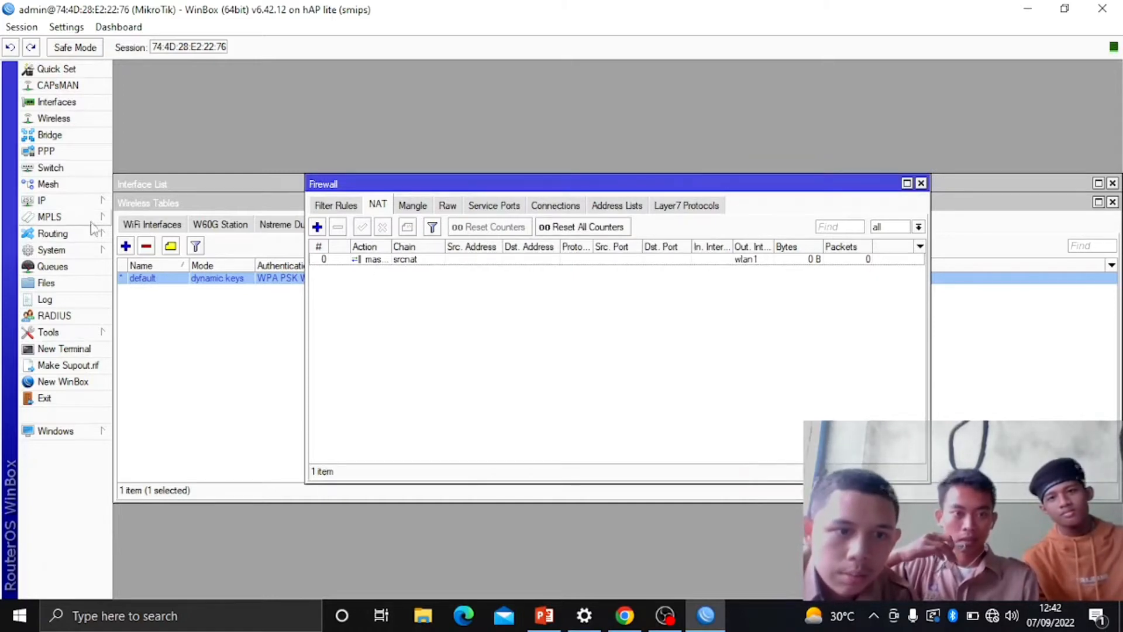
# Open the IP address list and rearrange it and the firewall window so the address list is accessible
pyautogui.click(55, 201)
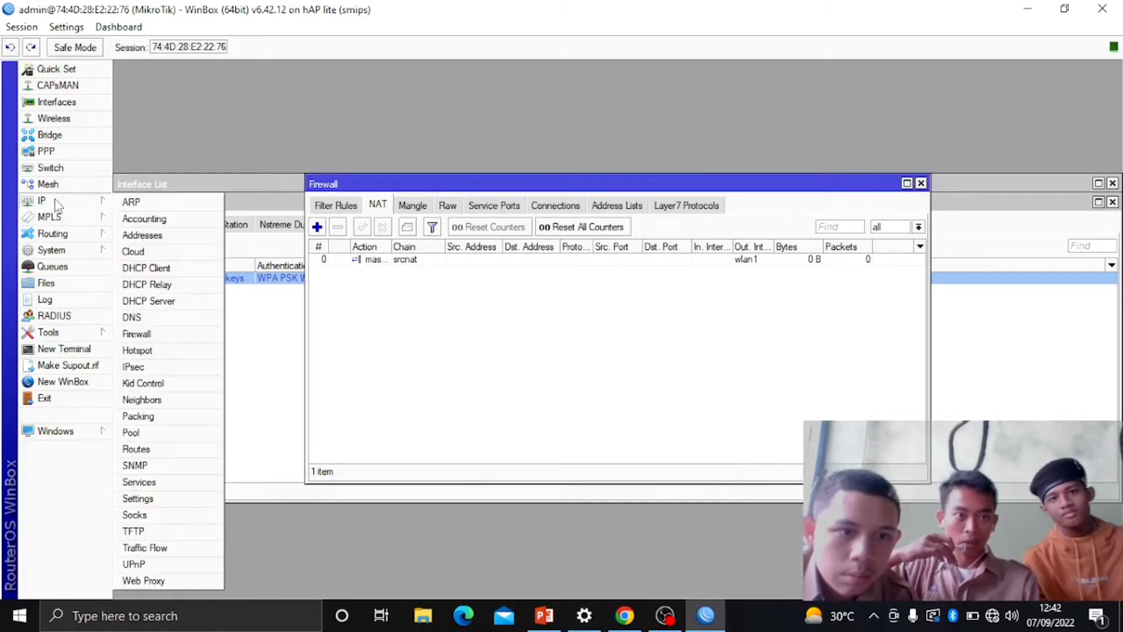
pyautogui.click(151, 240)
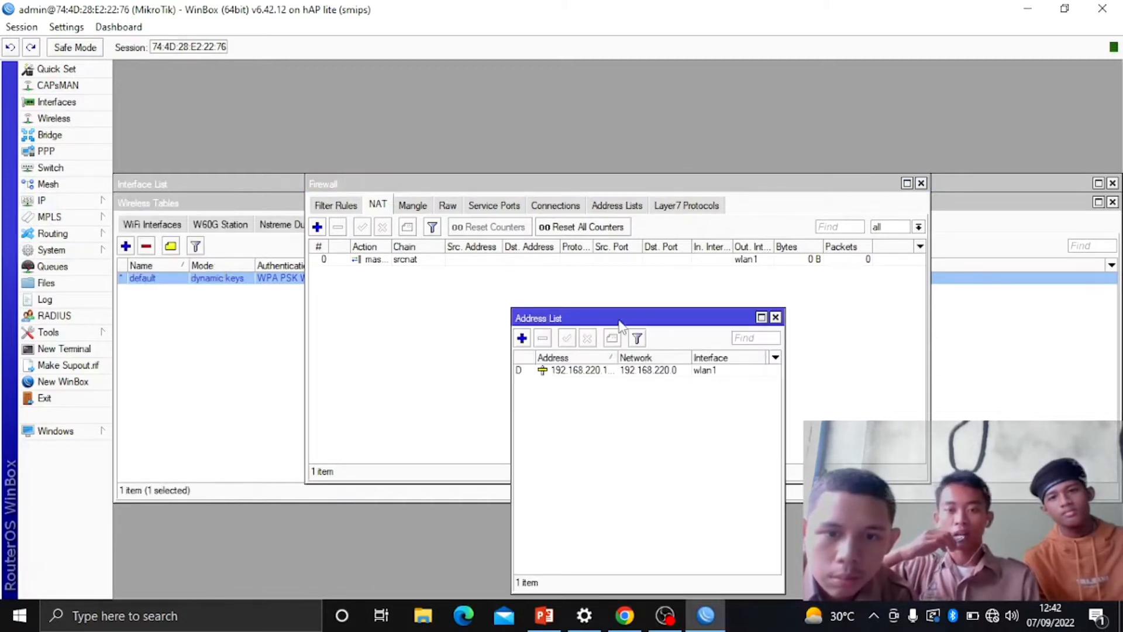
pyautogui.moveTo(621, 325); pyautogui.dragTo(590, 239)
pyautogui.click(579, 205)
pyautogui.click(579, 205)
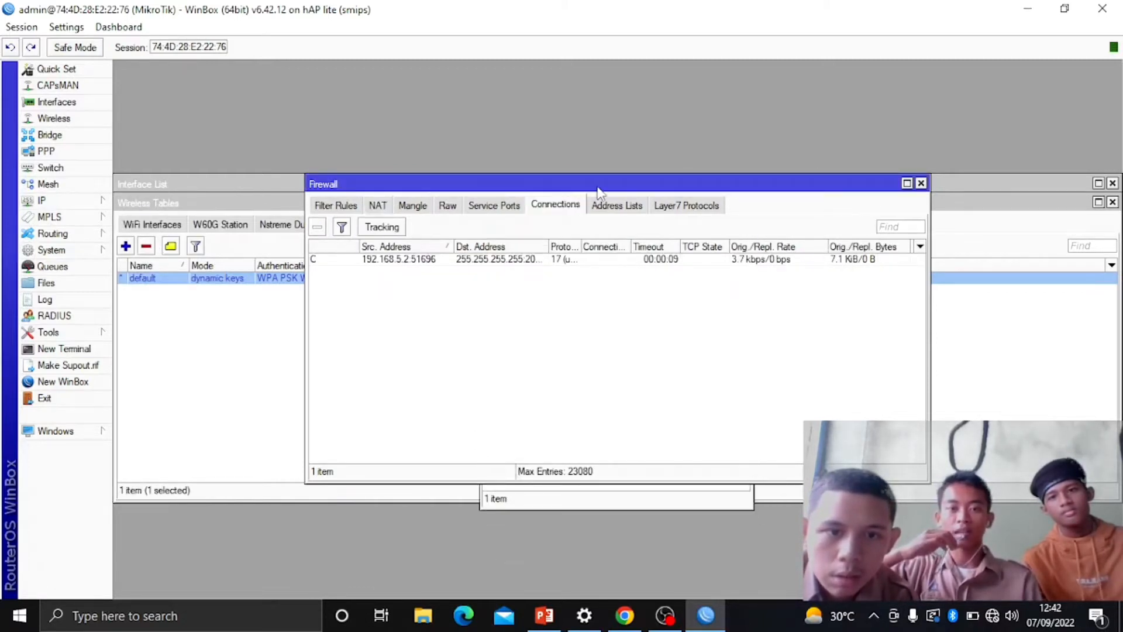
pyautogui.moveTo(599, 193); pyautogui.dragTo(582, 298)
pyautogui.click(582, 246)
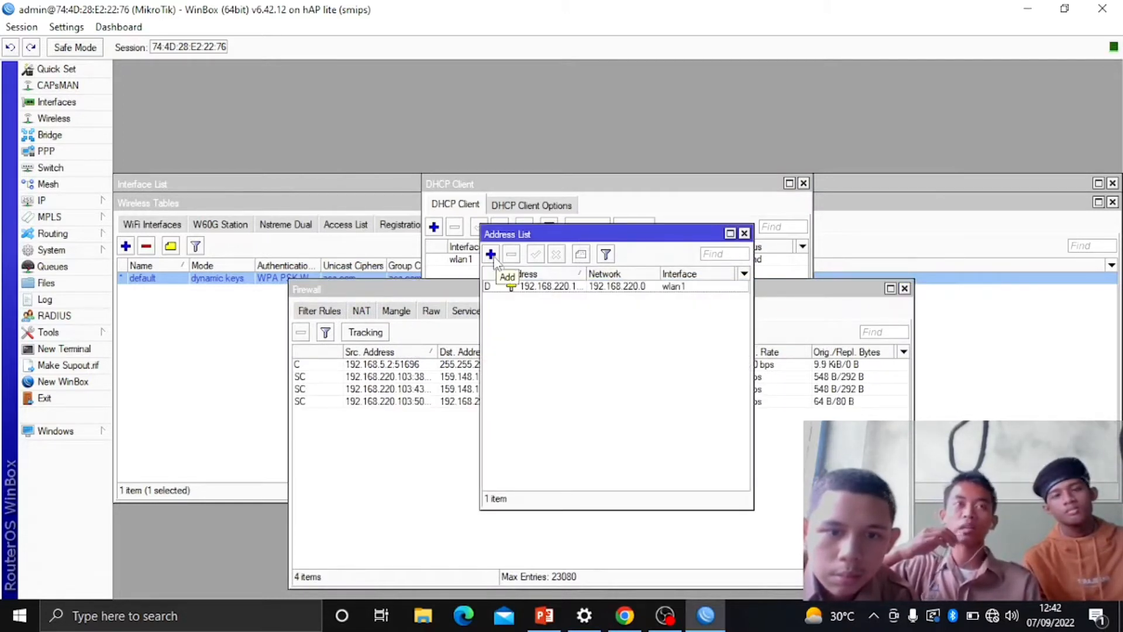
# Add the IP address 192.168.5.1/24 on the ether2 interface and save it
pyautogui.click(491, 255)
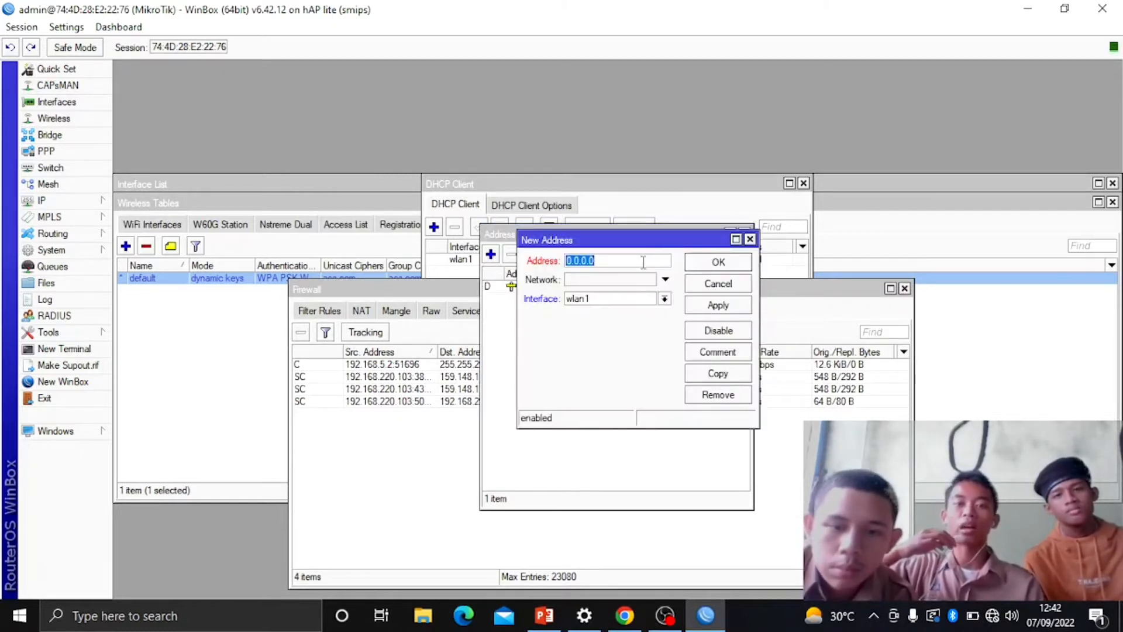
pyautogui.press('BackSpace')
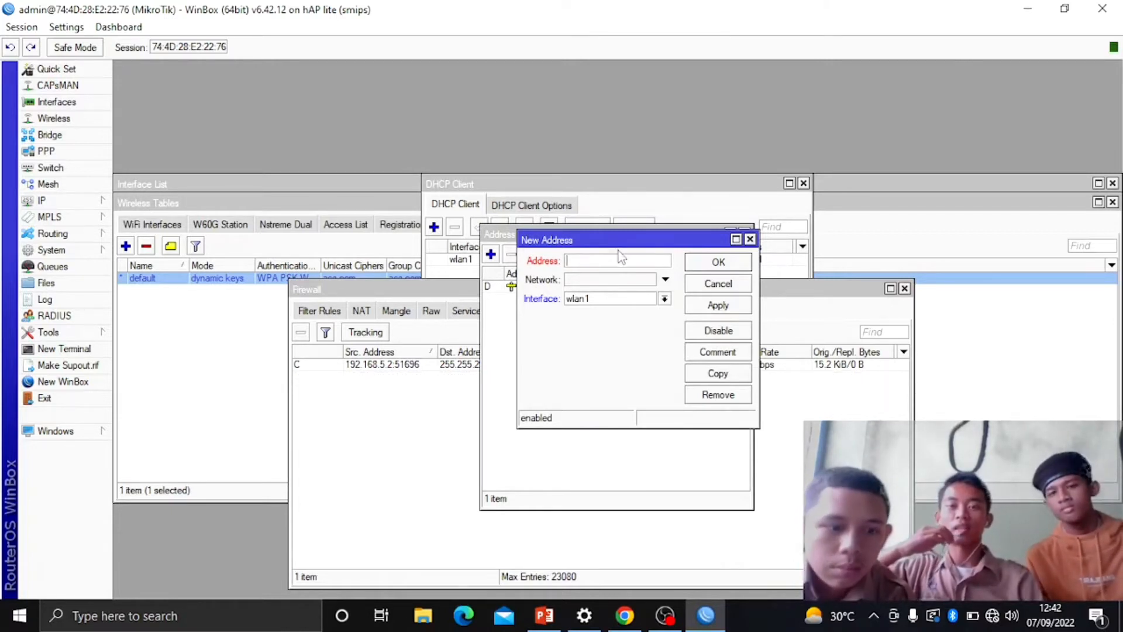
pyautogui.write('192.168.')
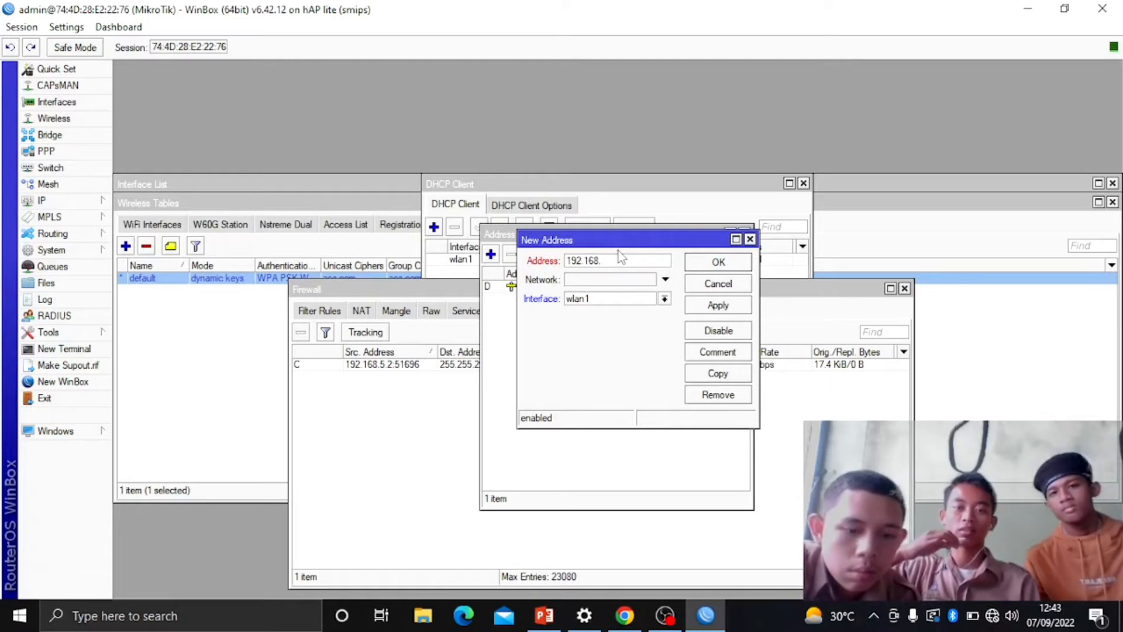
pyautogui.write('5.1/24')
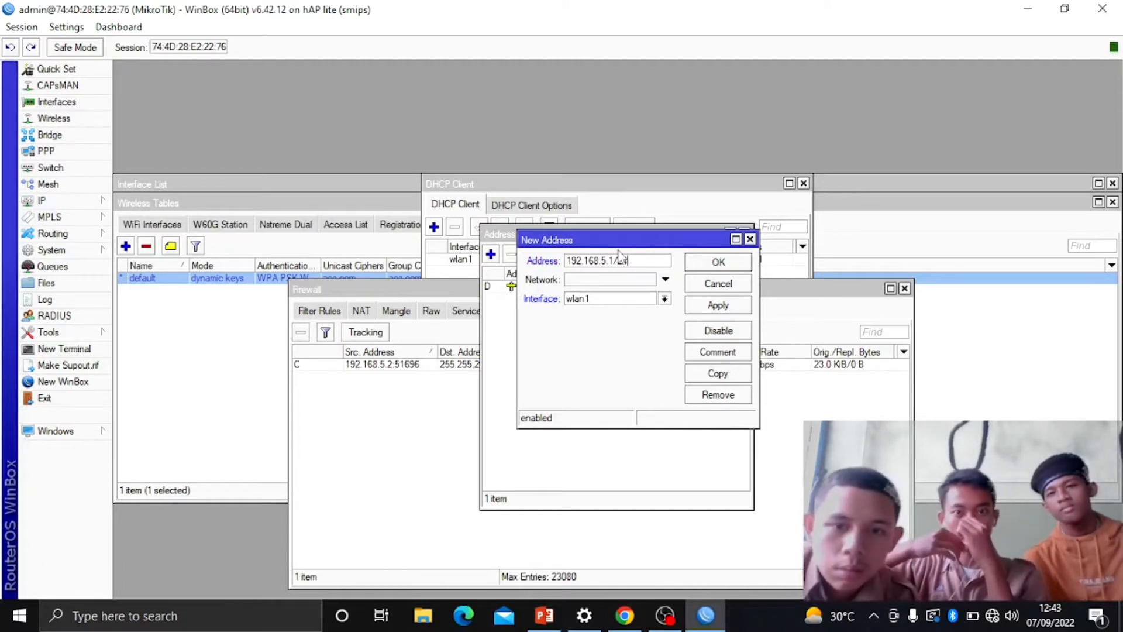
pyautogui.click(664, 299)
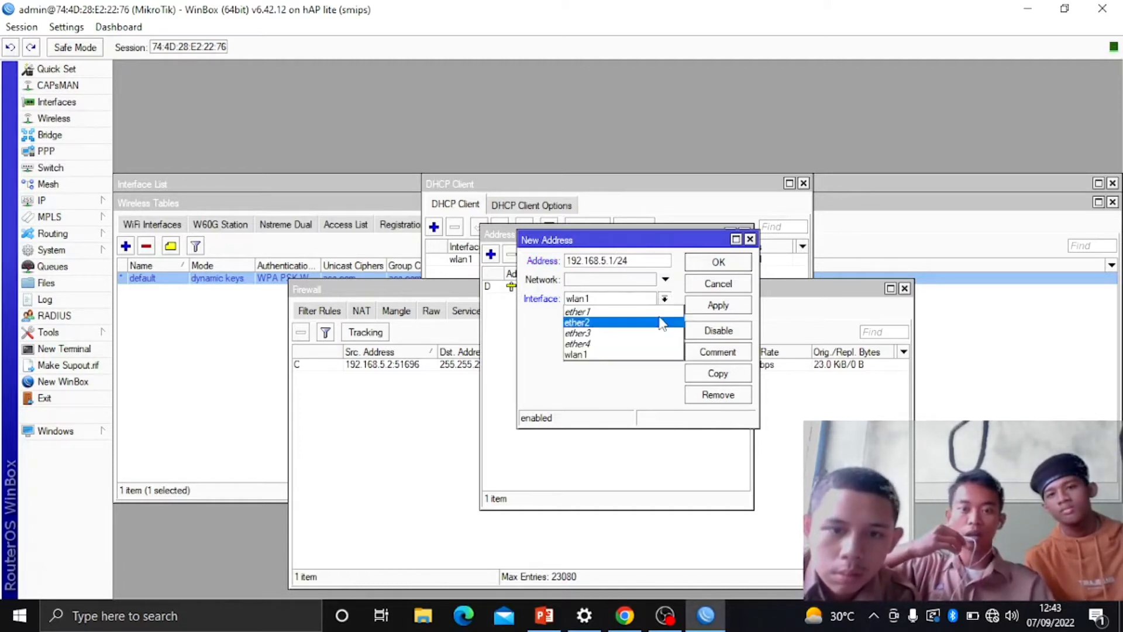
pyautogui.click(665, 322)
pyautogui.click(718, 305)
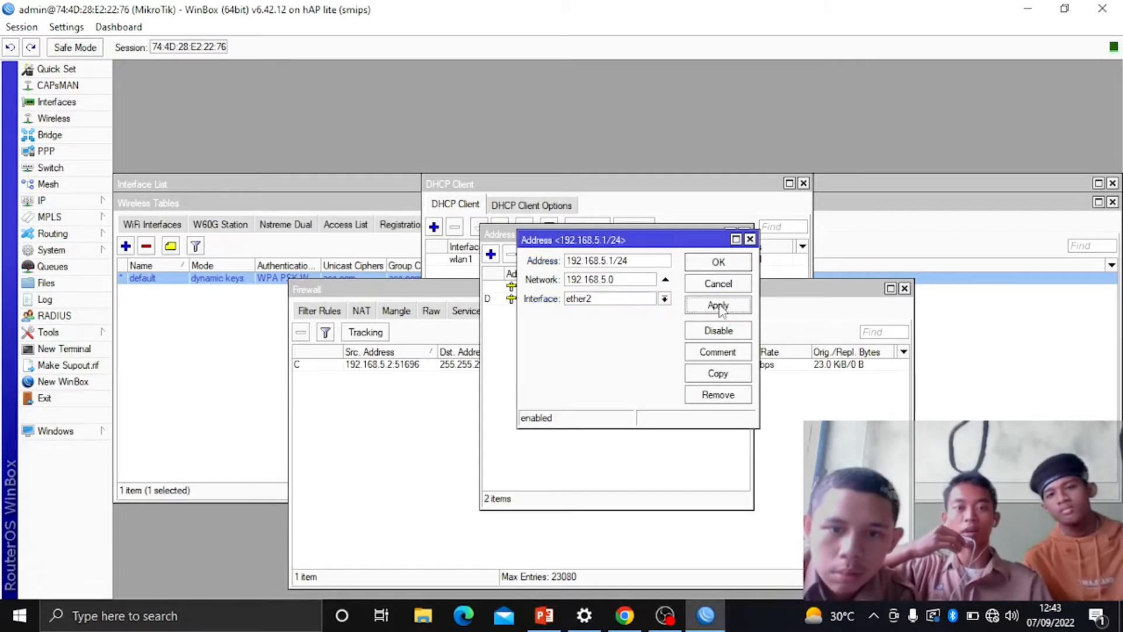
pyautogui.click(719, 261)
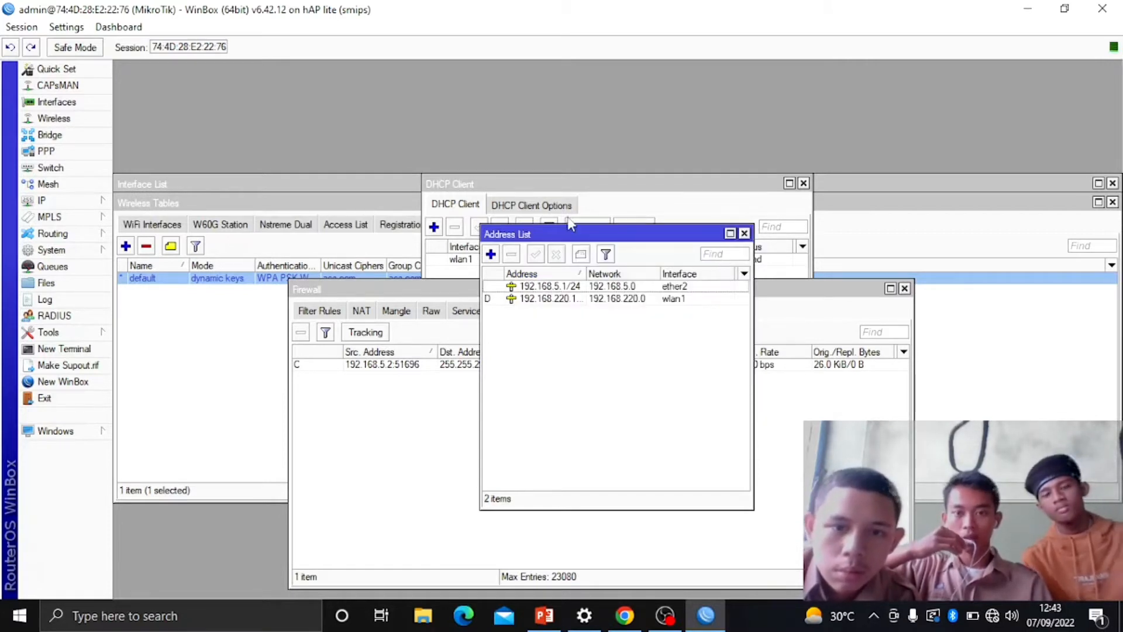
# Return to the firewall NAT rules and start a second srcnat rule with ether2 as the out interface
pyautogui.moveTo(573, 234); pyautogui.dragTo(552, 296)
pyautogui.click(415, 285)
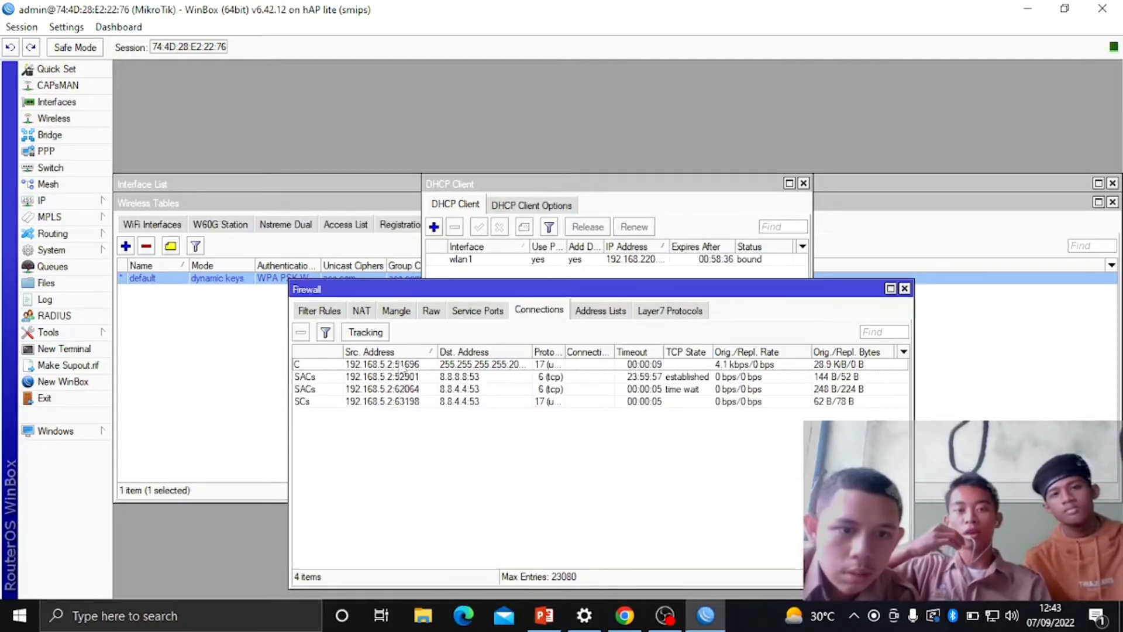
pyautogui.moveTo(527, 293); pyautogui.dragTo(537, 235)
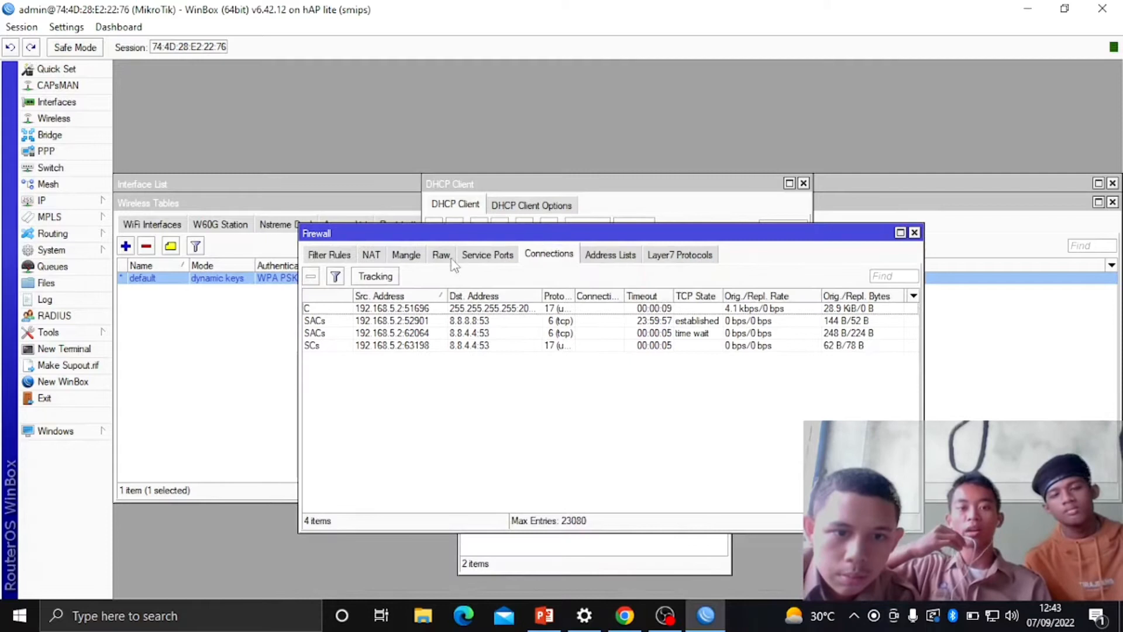
pyautogui.click(372, 255)
pyautogui.click(310, 277)
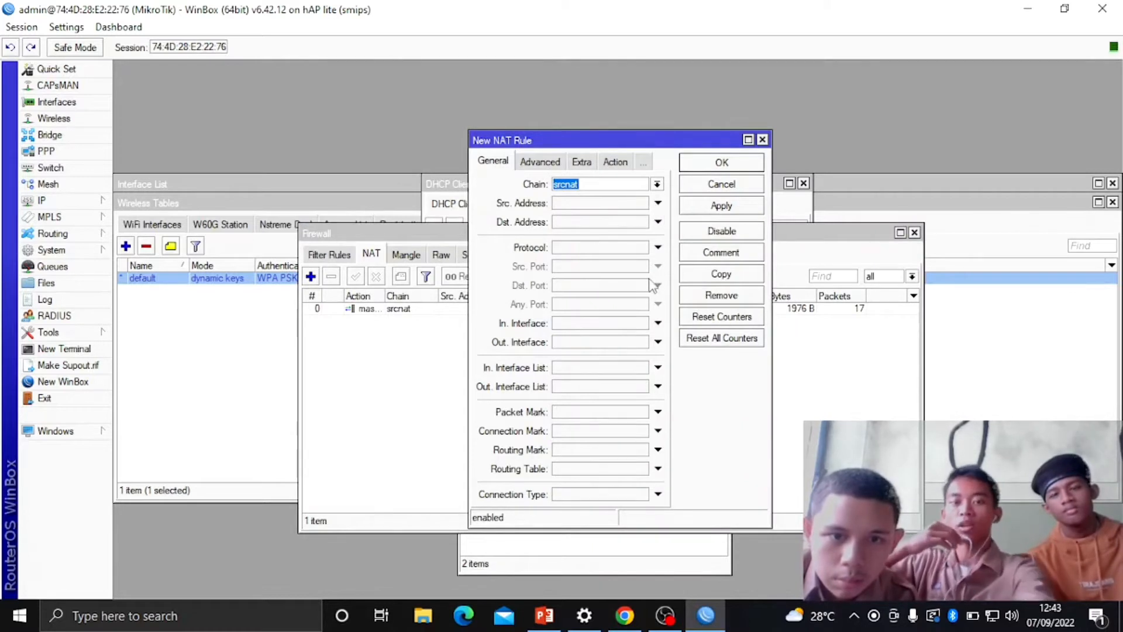
pyautogui.click(658, 342)
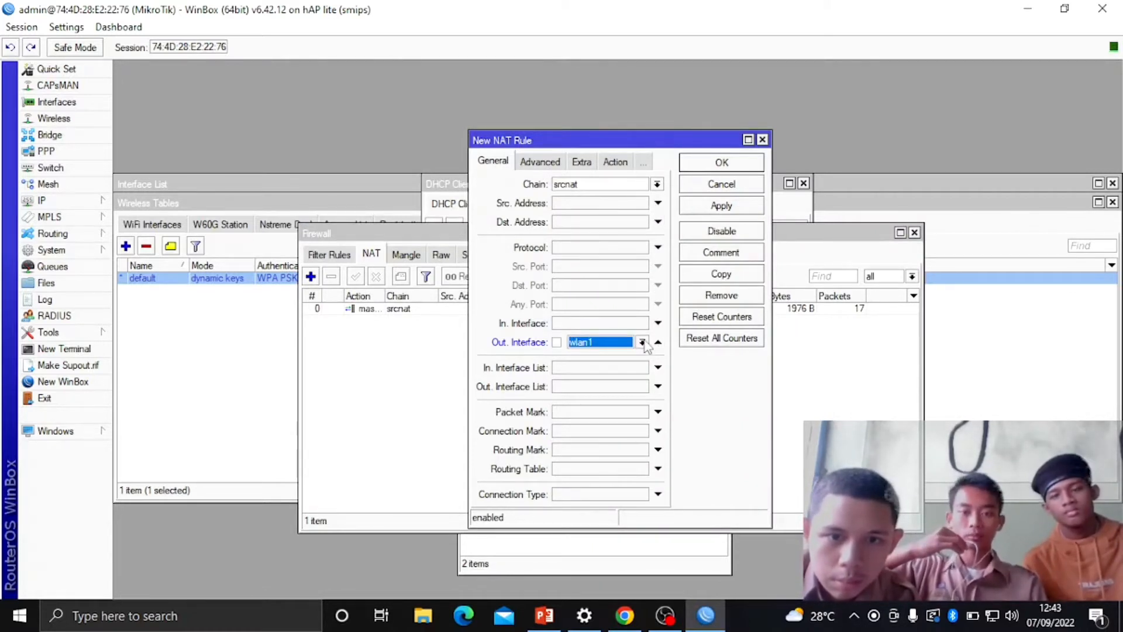
pyautogui.click(642, 342)
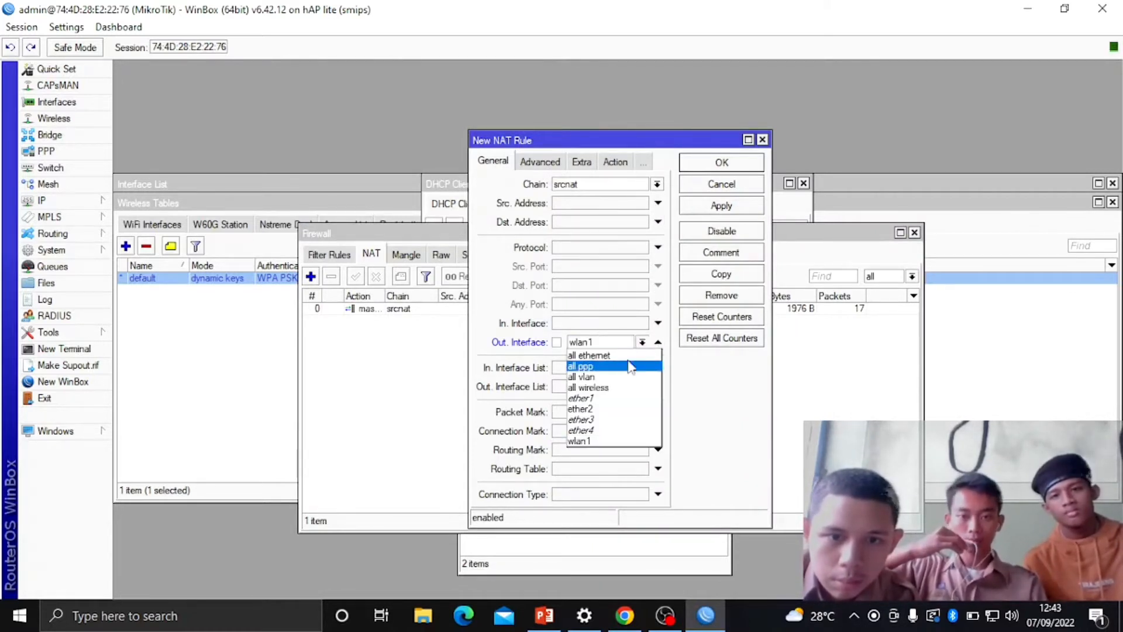
pyautogui.click(625, 409)
# Set the ether2 NAT rule's action to masquerade and save the rule
pyautogui.click(614, 162)
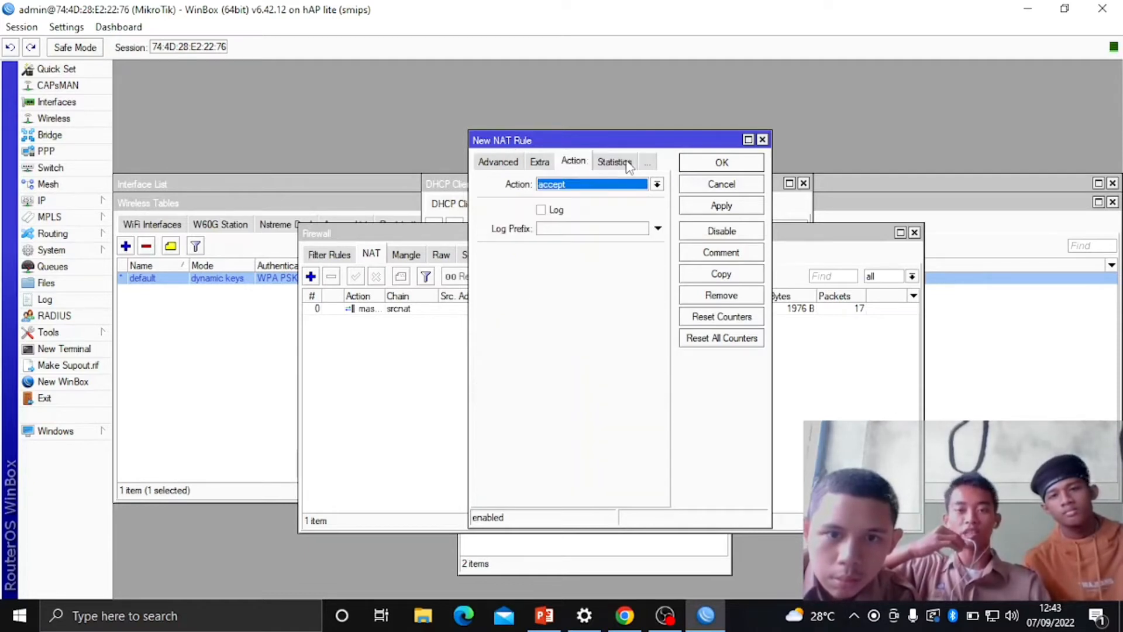
pyautogui.click(656, 184)
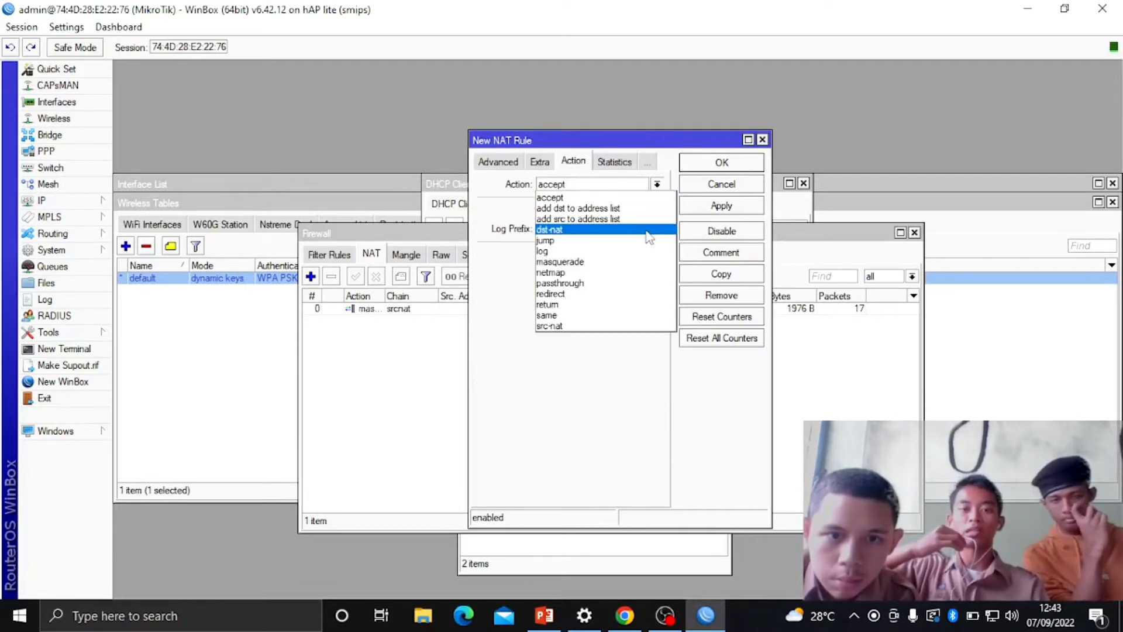
pyautogui.click(647, 262)
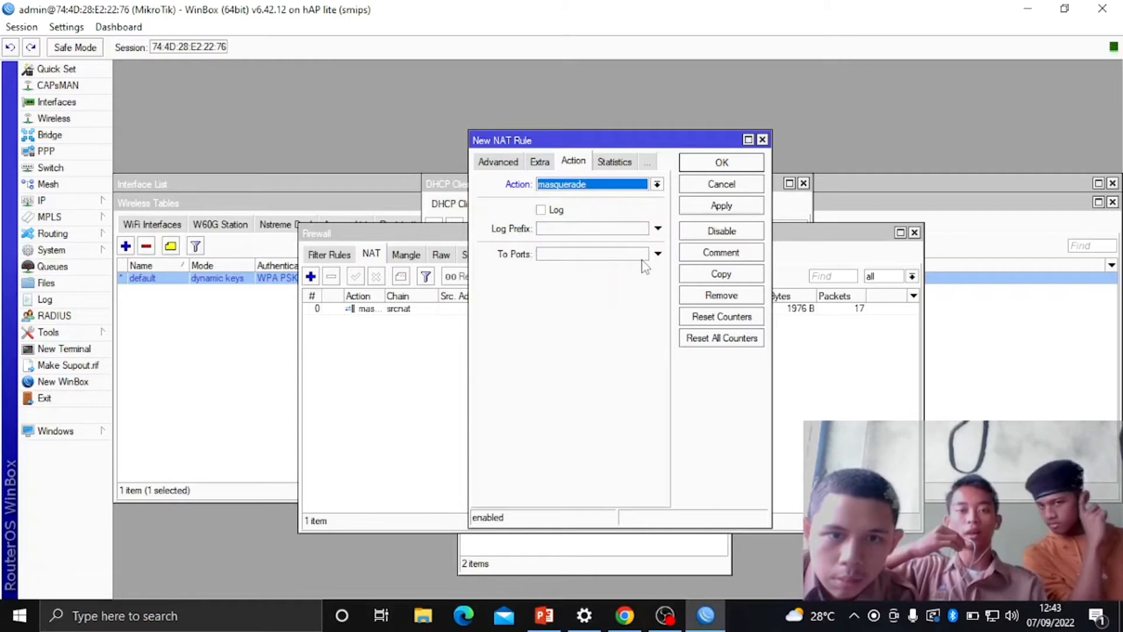
pyautogui.click(699, 209)
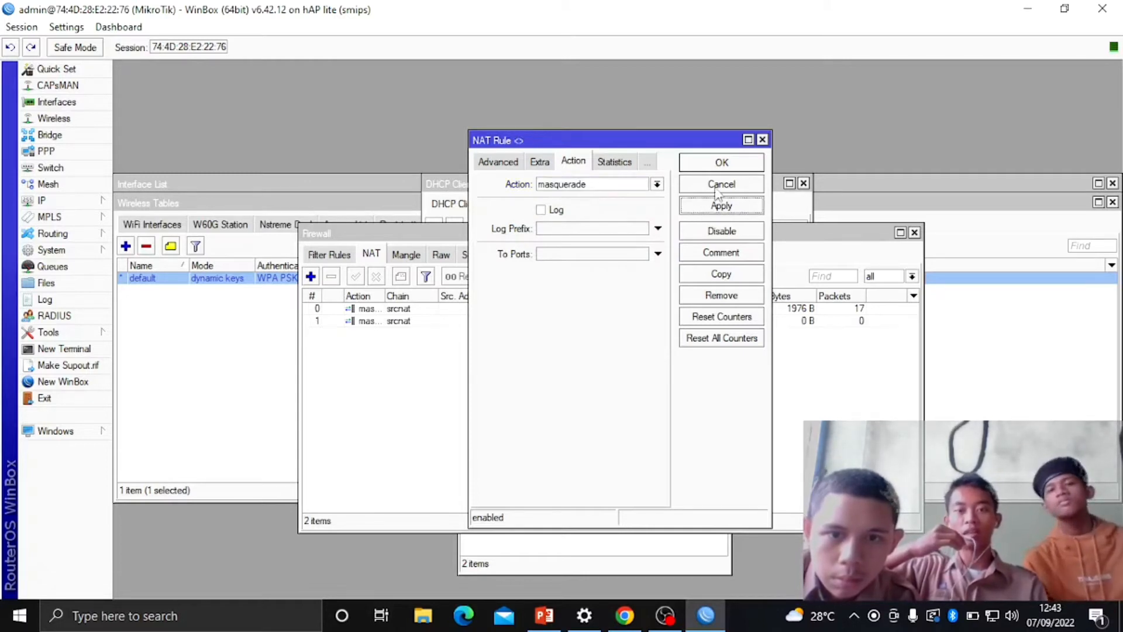
pyautogui.click(718, 166)
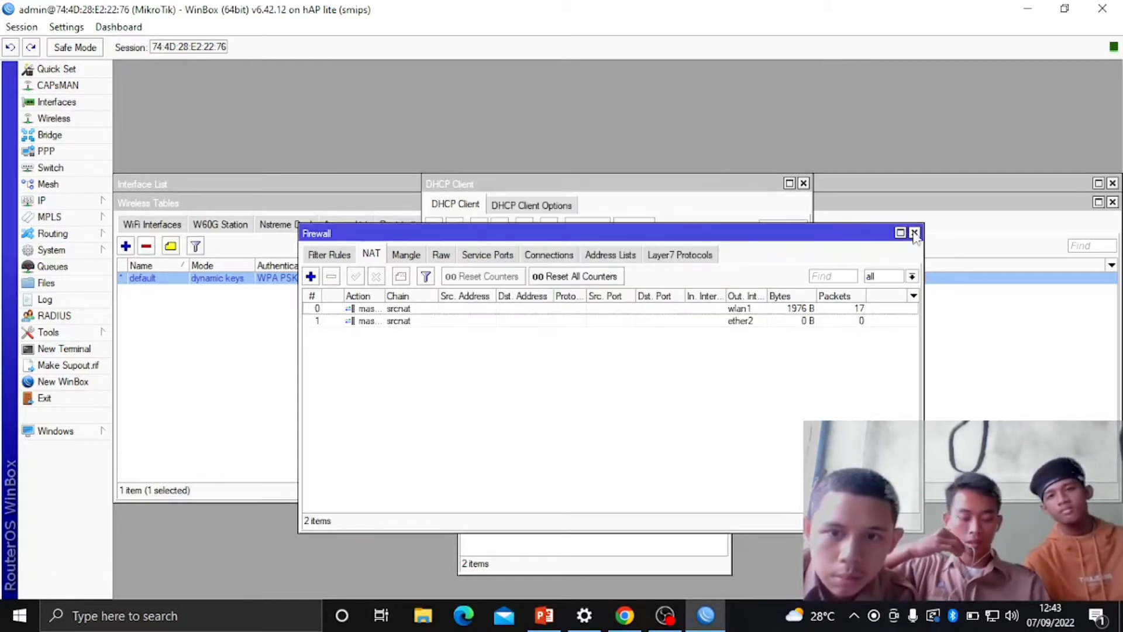
# Start the DHCP server setup wizard and choose ether2 as the DHCP server interface
pyautogui.click(871, 178)
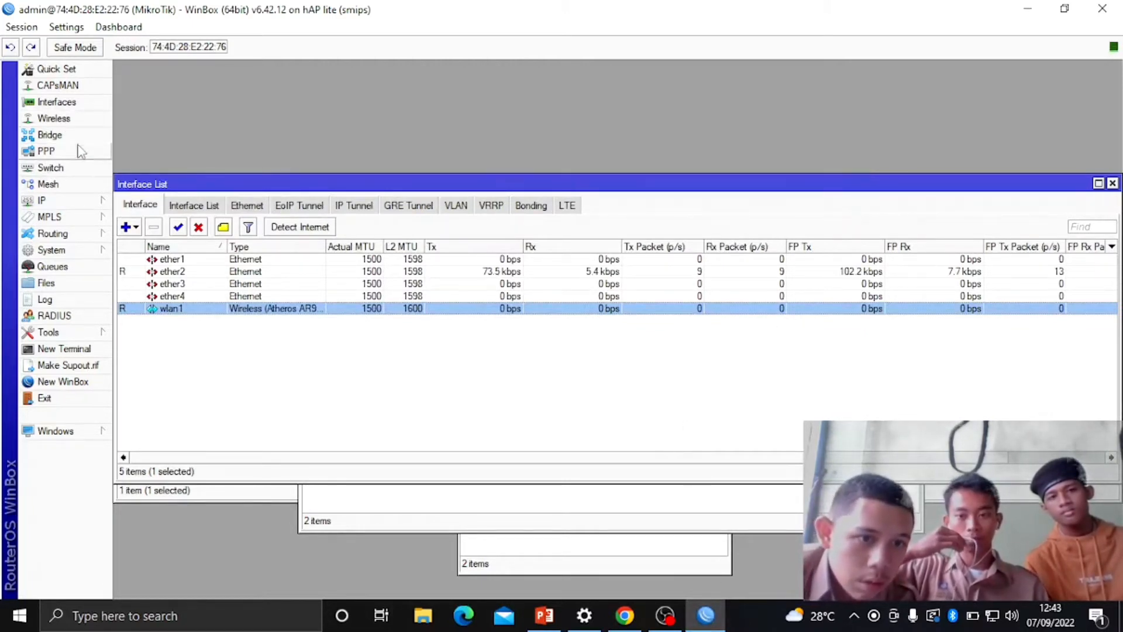
pyautogui.click(65, 200)
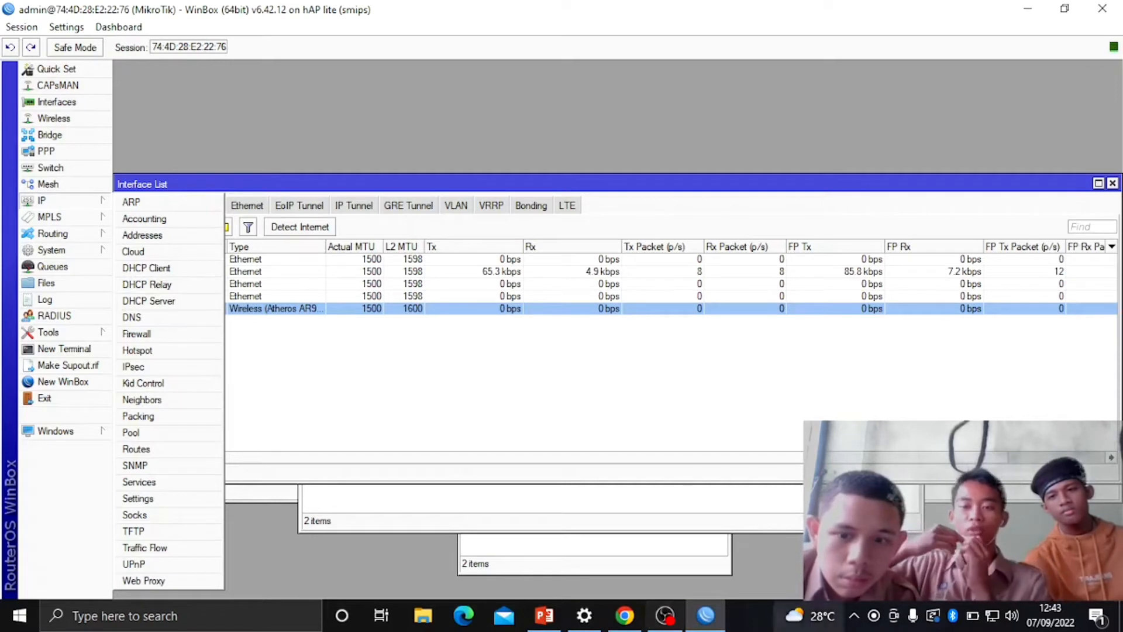
pyautogui.moveTo(994, 620)
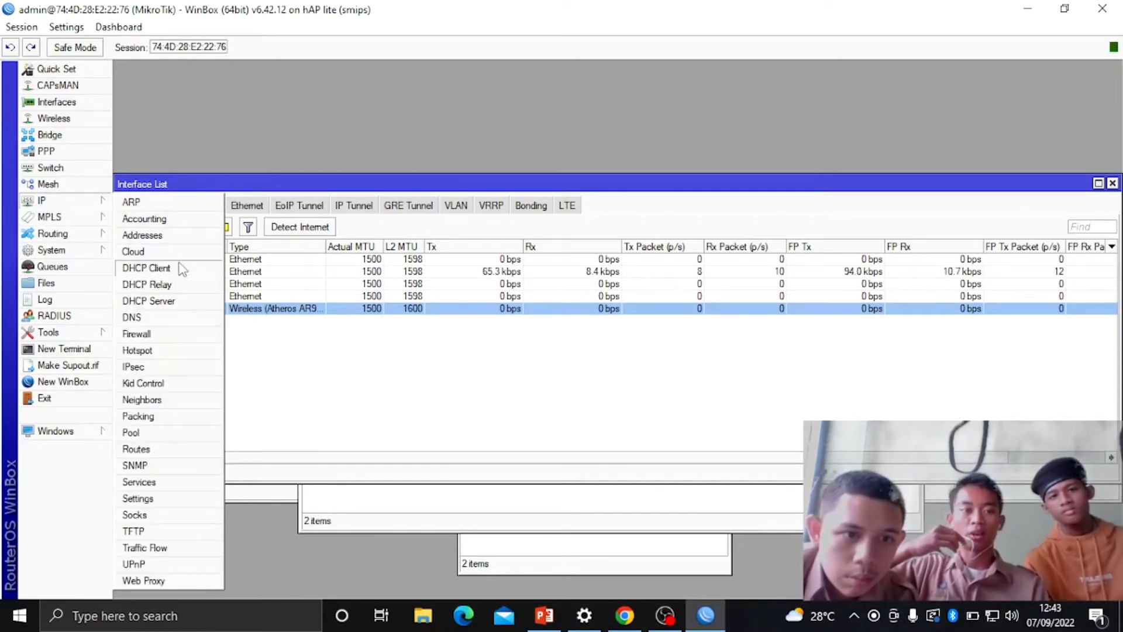
pyautogui.click(175, 301)
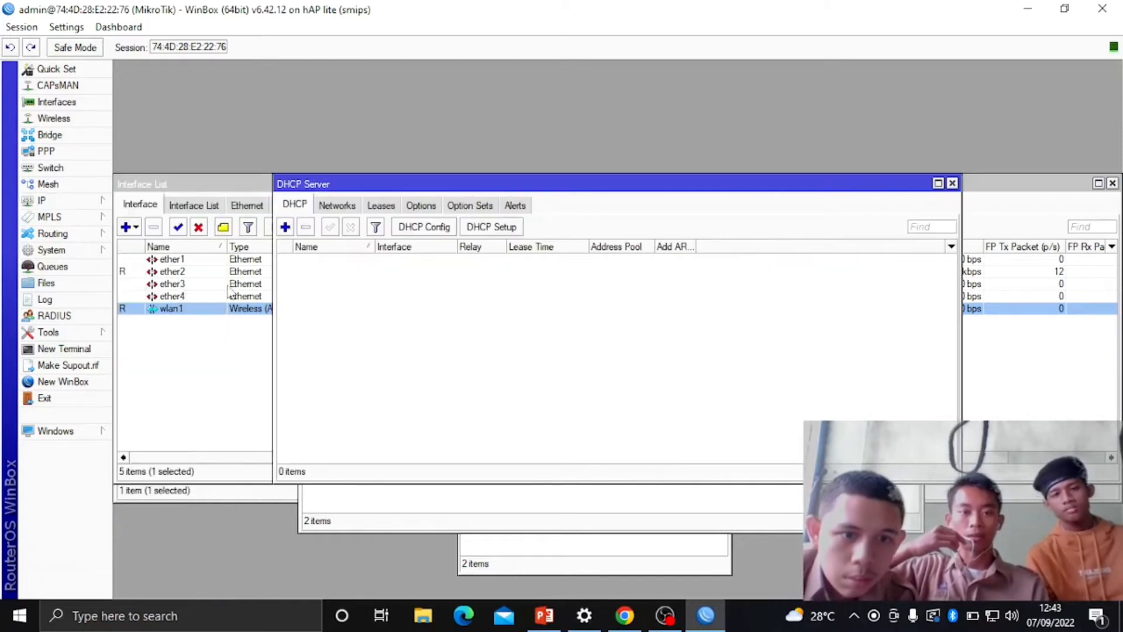
pyautogui.click(490, 227)
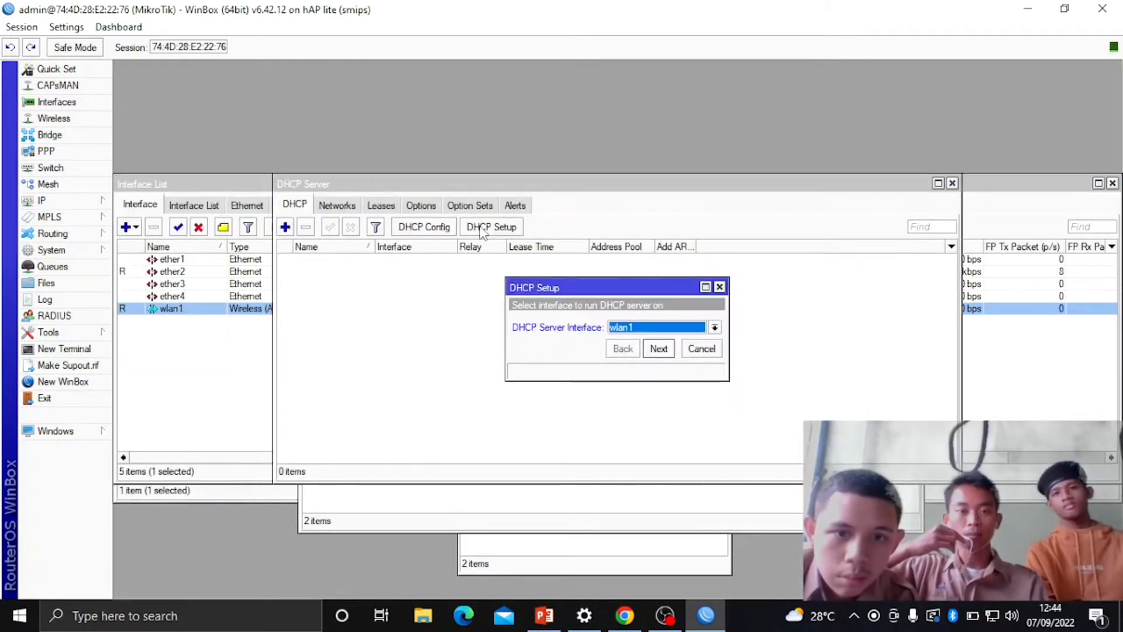
pyautogui.click(714, 328)
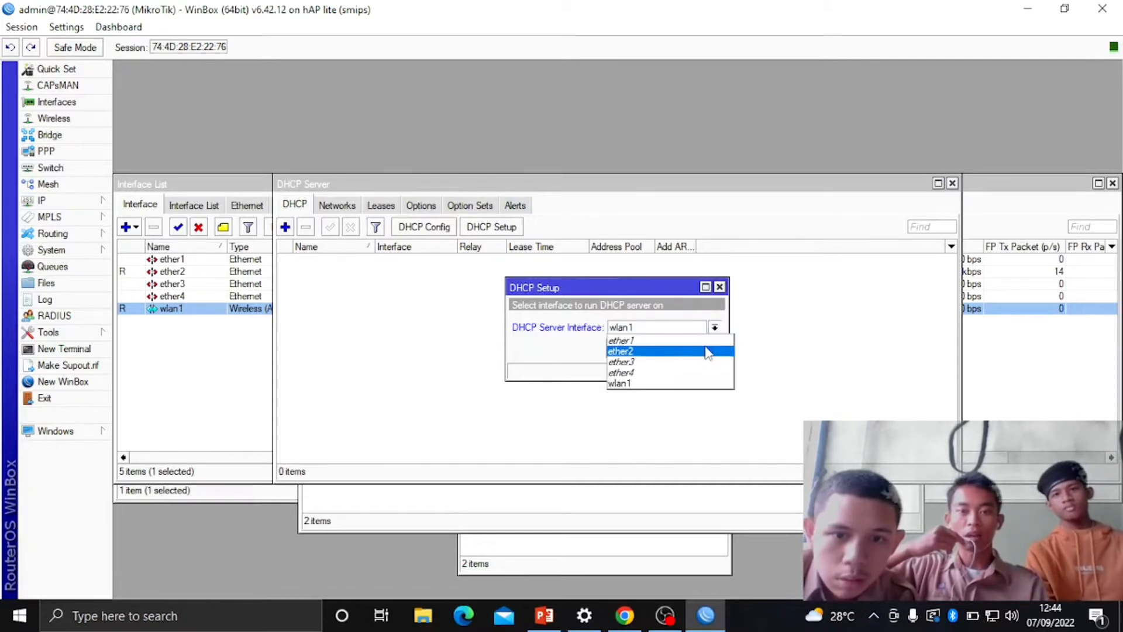
pyautogui.click(708, 353)
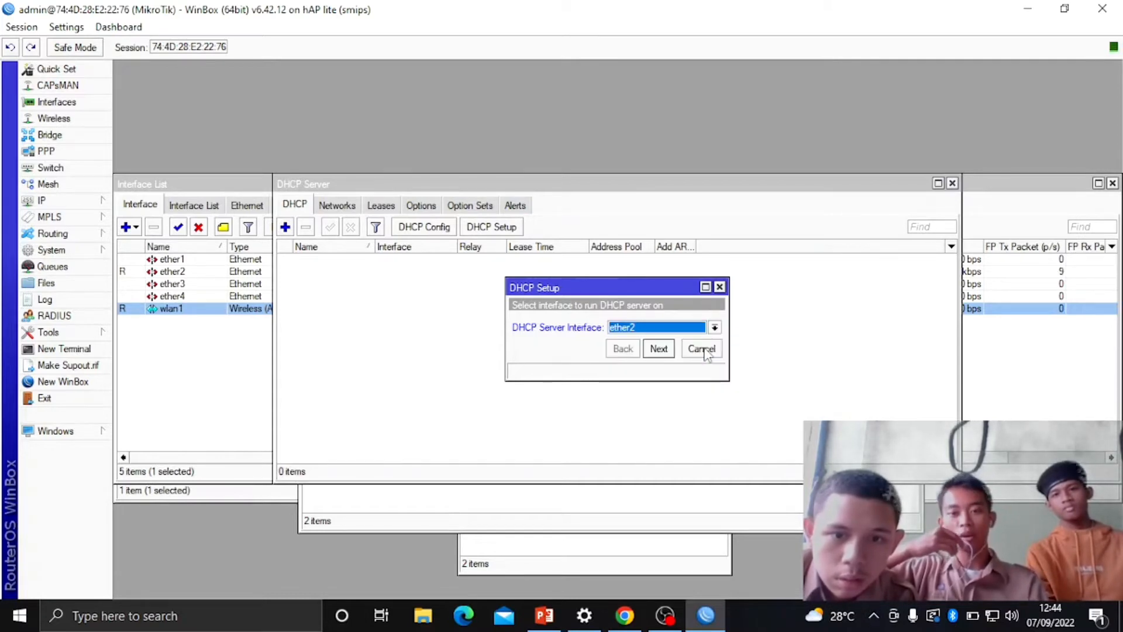
# Complete the DHCP server setup for ether2 with the suggested values, including gateway 192.168.5.1 and lease time 00:10:00
pyautogui.click(658, 349)
pyautogui.click(658, 348)
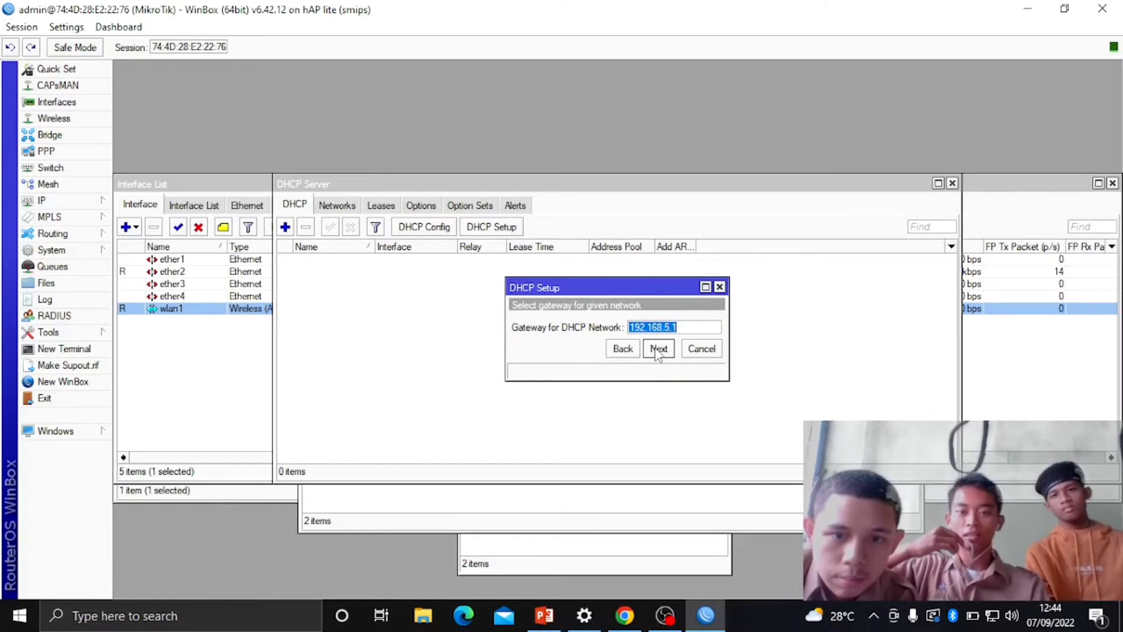
pyautogui.click(657, 349)
pyautogui.click(657, 348)
pyautogui.click(657, 348)
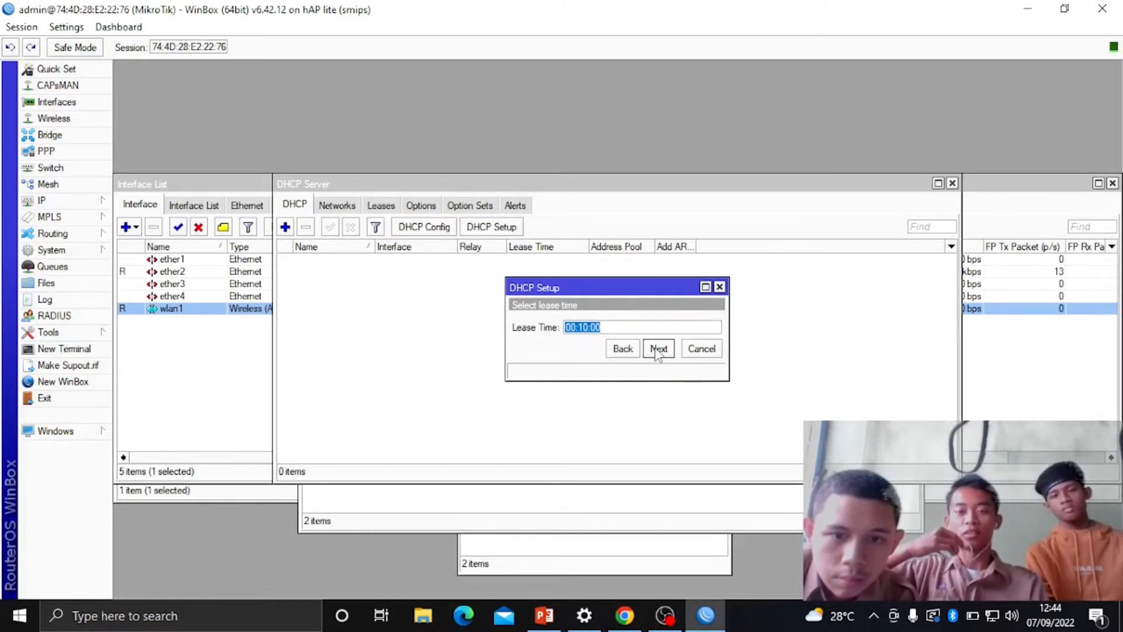
pyautogui.click(657, 348)
pyautogui.click(628, 324)
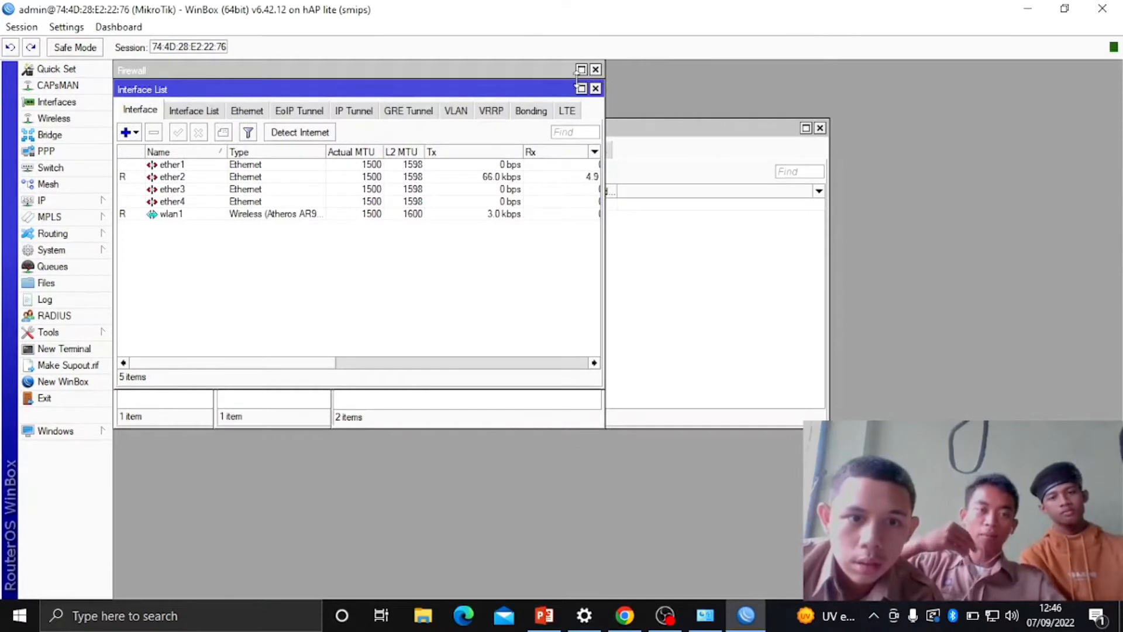
# Close the open firewall, wireless tables, interface list and DHCP client windows to clear the workspace
pyautogui.click(595, 70)
pyautogui.click(820, 128)
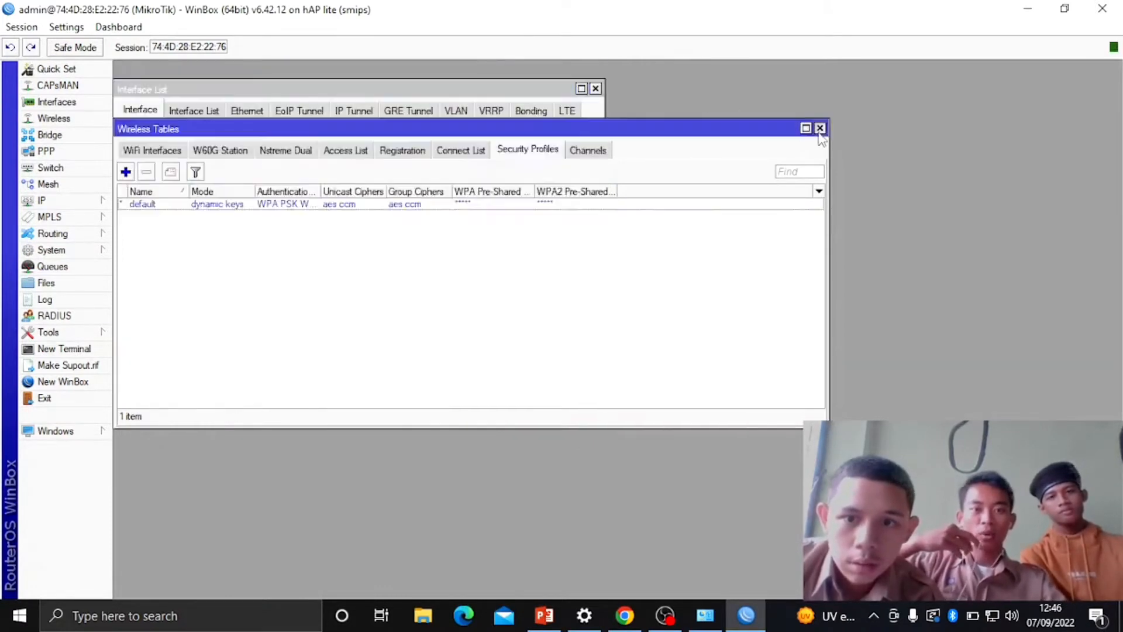
pyautogui.click(820, 128)
pyautogui.click(596, 89)
pyautogui.click(596, 128)
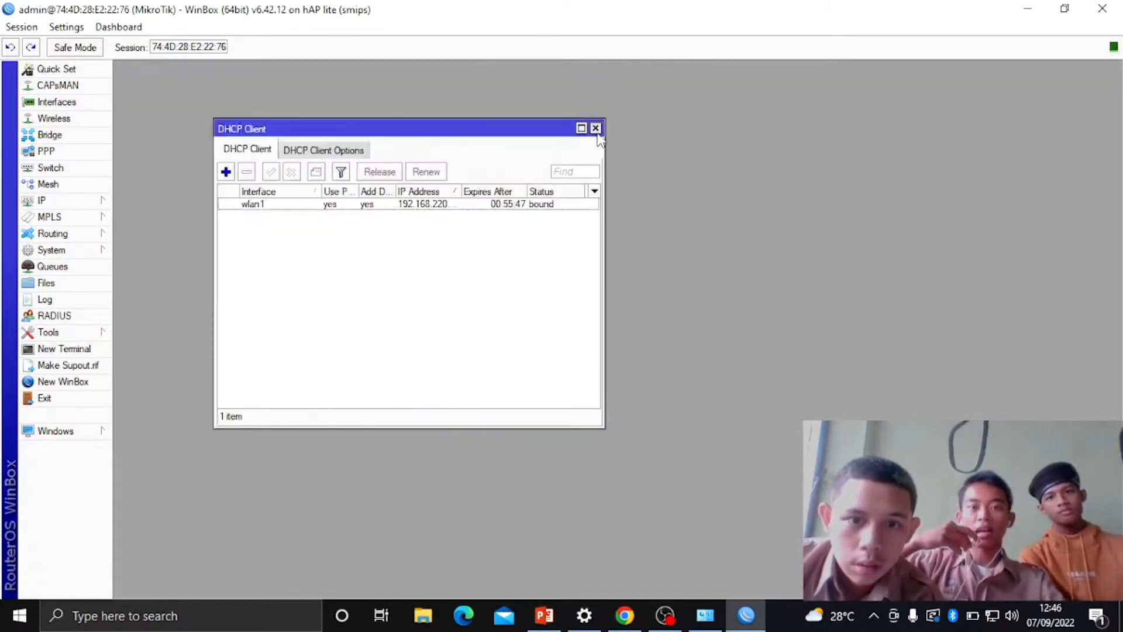
pyautogui.click(595, 128)
pyautogui.click(596, 151)
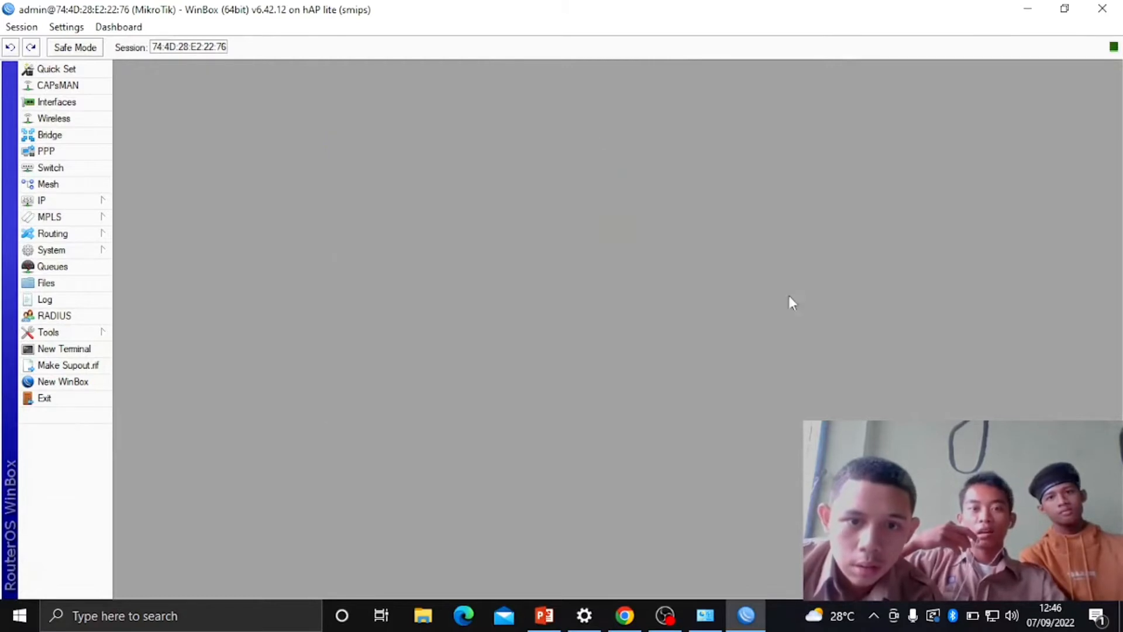
# Switch to the Windows network settings and open the Ethernet adapter's properties from its network connections
pyautogui.click(1002, 619)
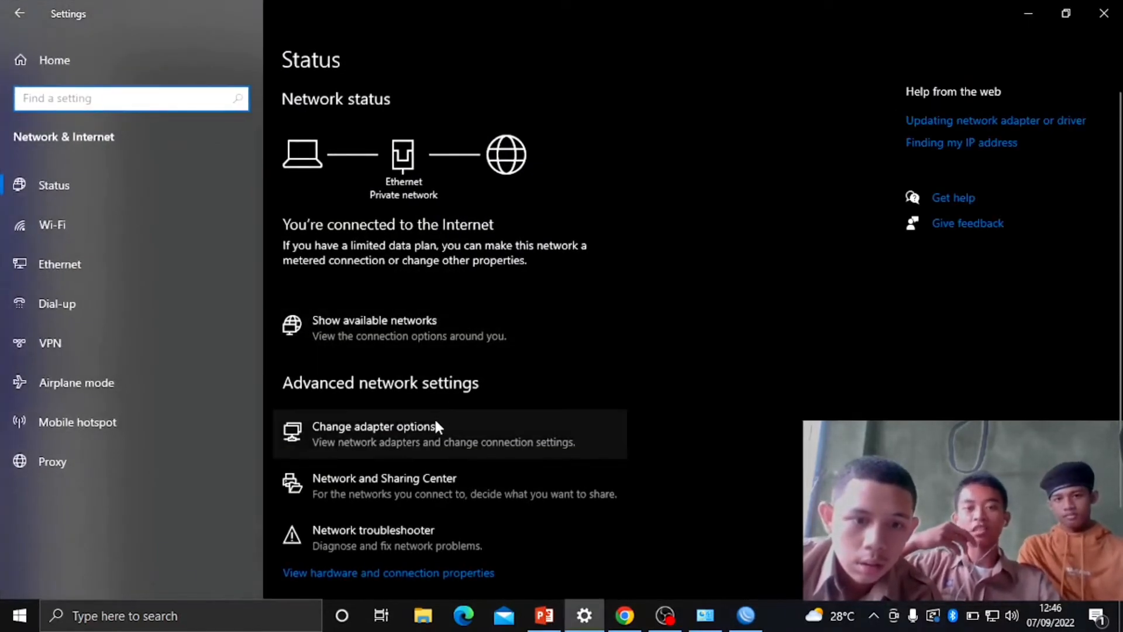
pyautogui.click(437, 424)
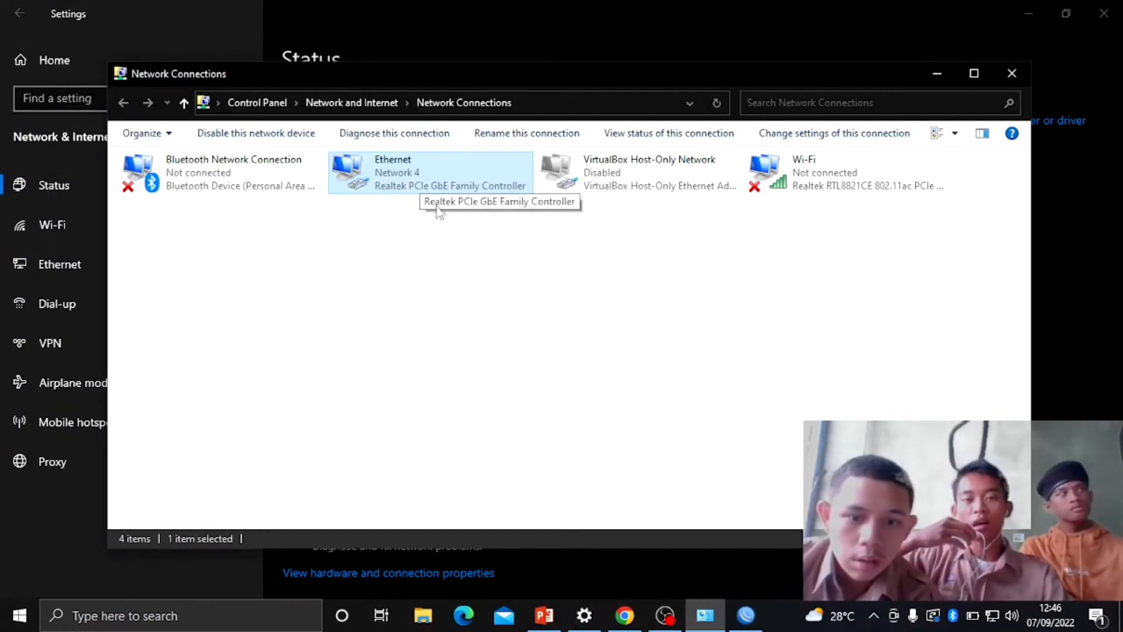
pyautogui.moveTo(633, 608)
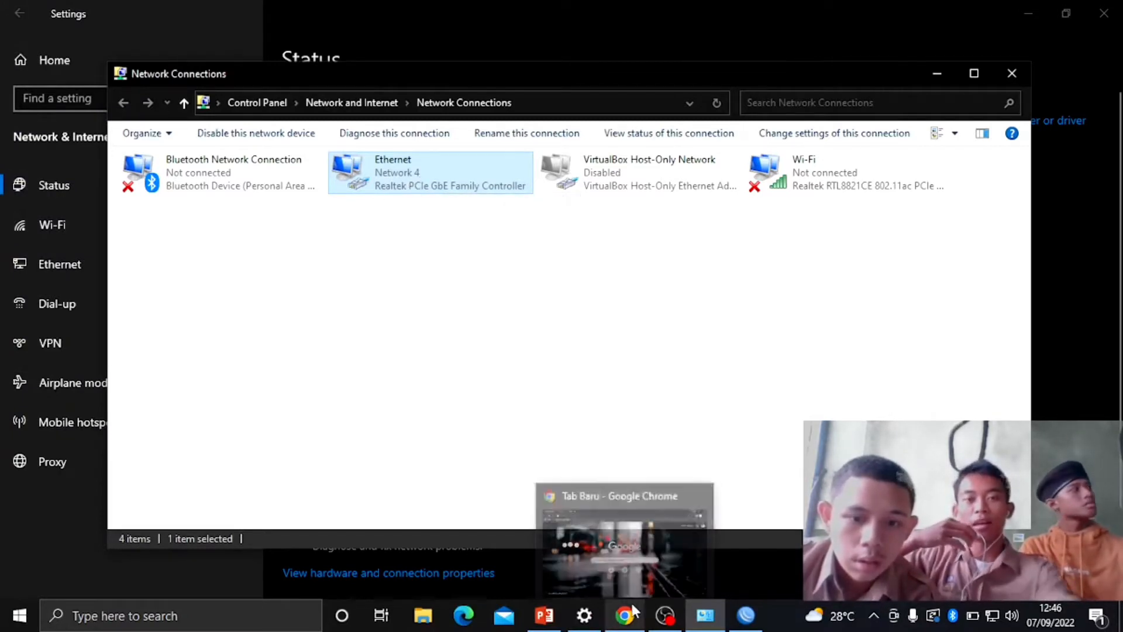
pyautogui.rightClick(430, 196)
pyautogui.click(439, 179)
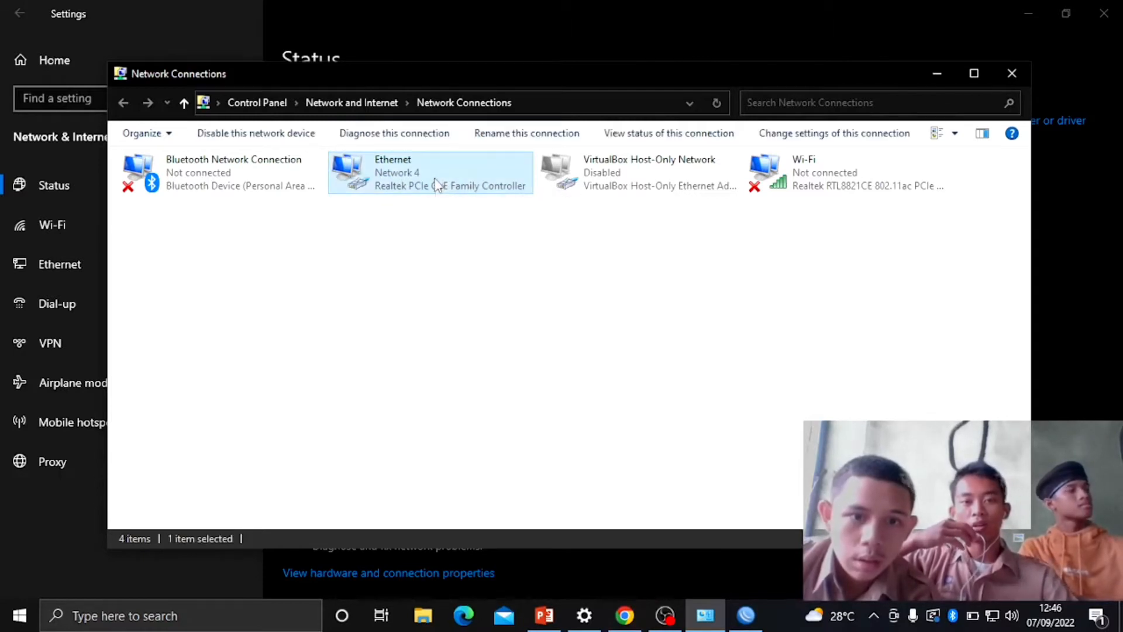
pyautogui.rightClick(436, 176)
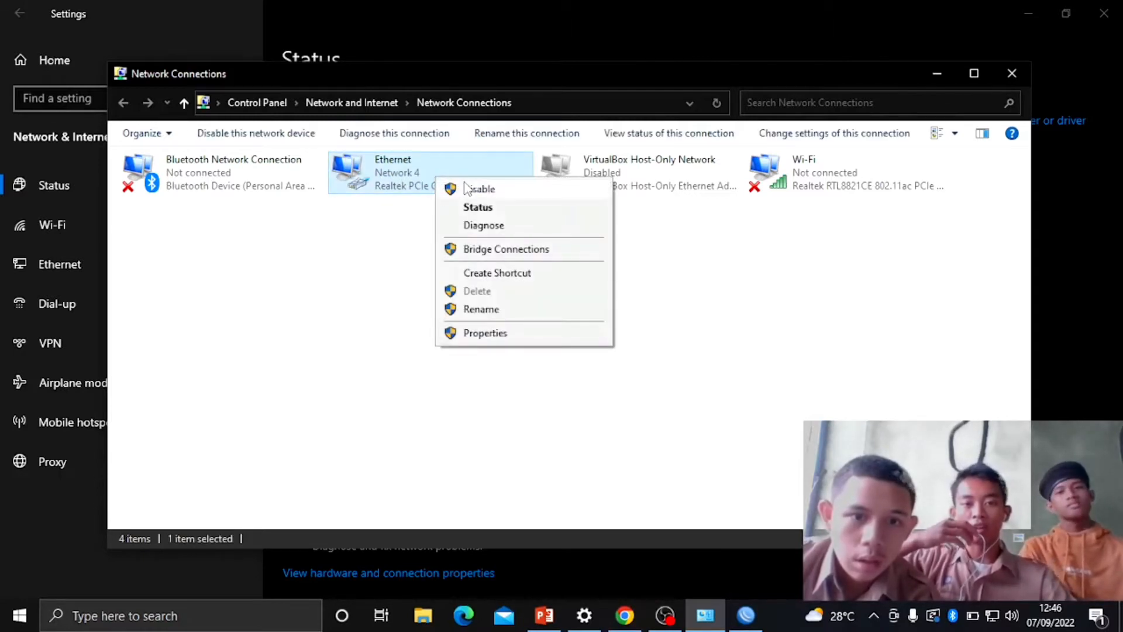
pyautogui.click(515, 332)
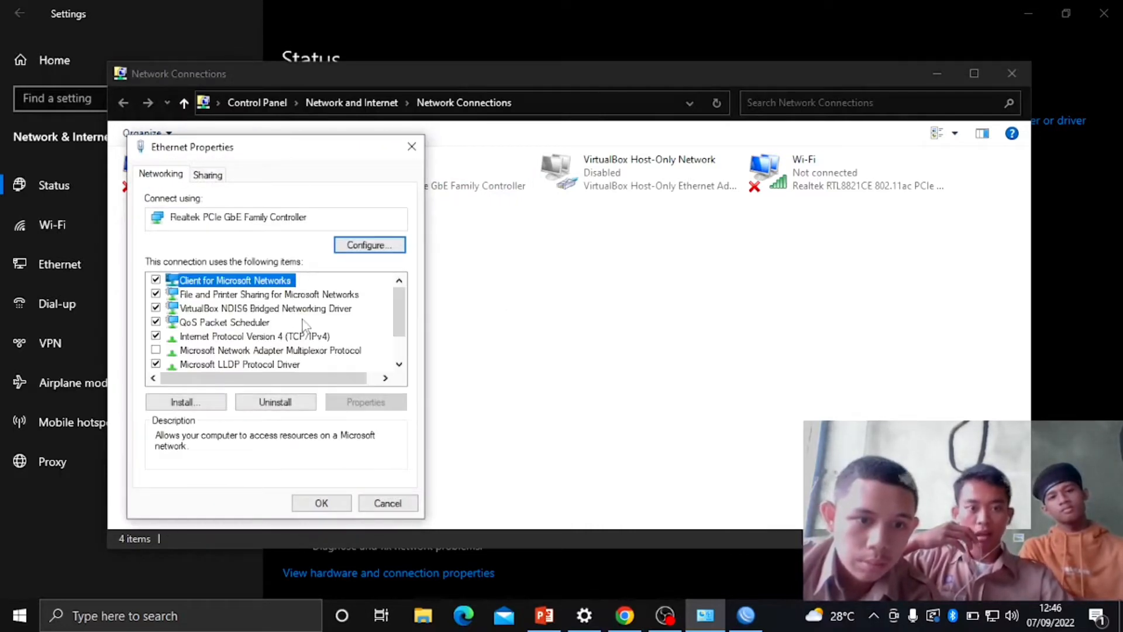
# Check that the Ethernet adapter's IPv4 settings use automatic IP and DNS addresses, and confirm both dialogs
pyautogui.click(304, 338)
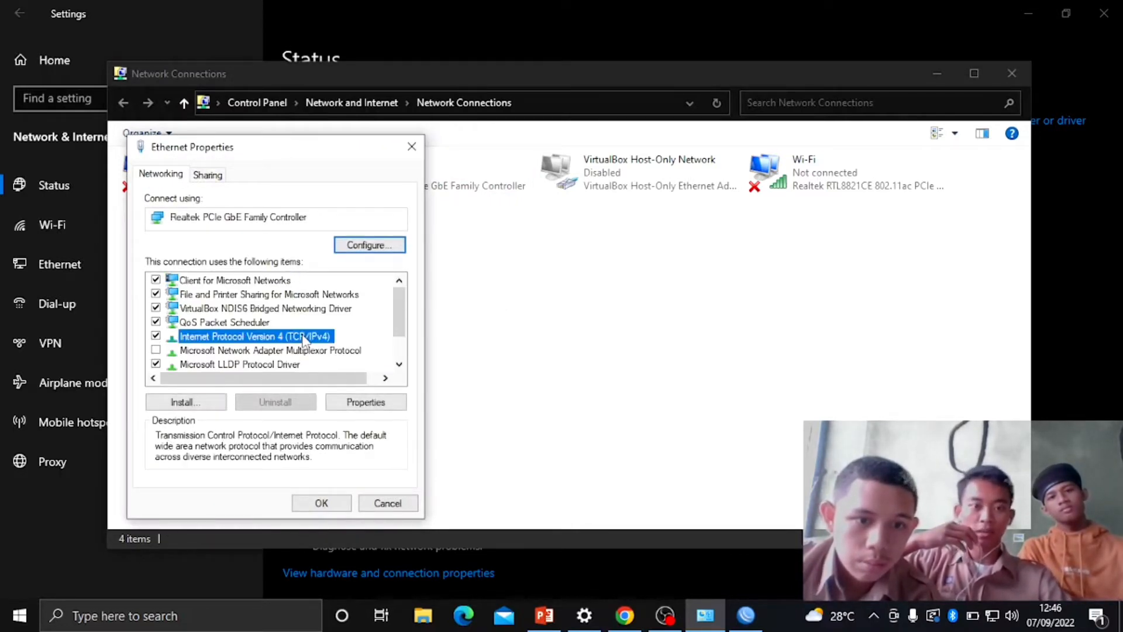
pyautogui.doubleClick(302, 338)
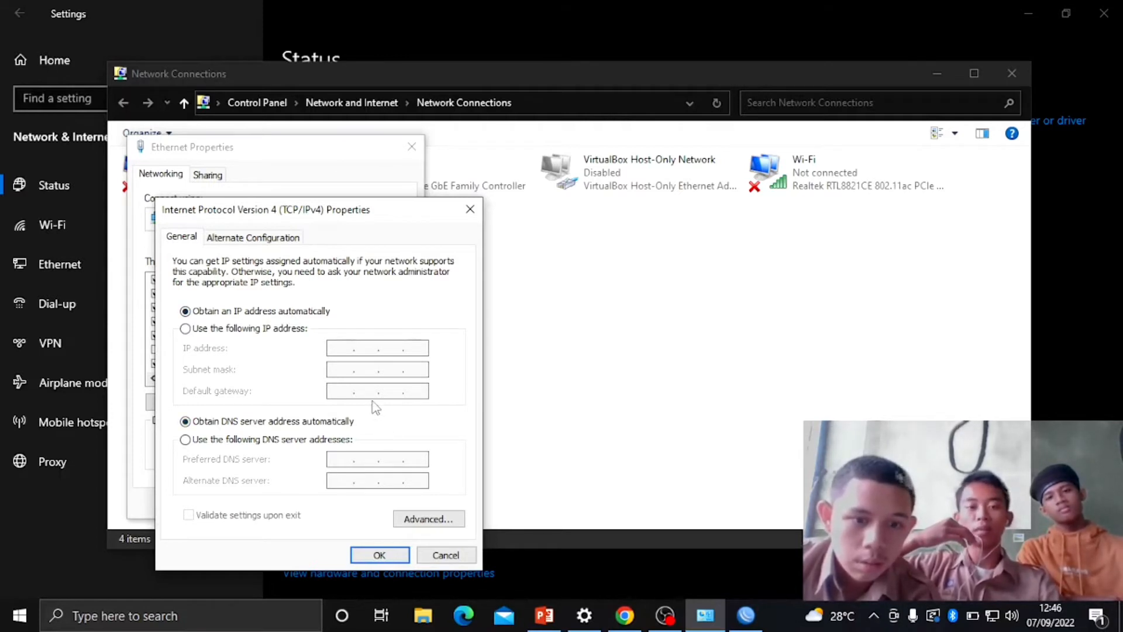
pyautogui.click(390, 554)
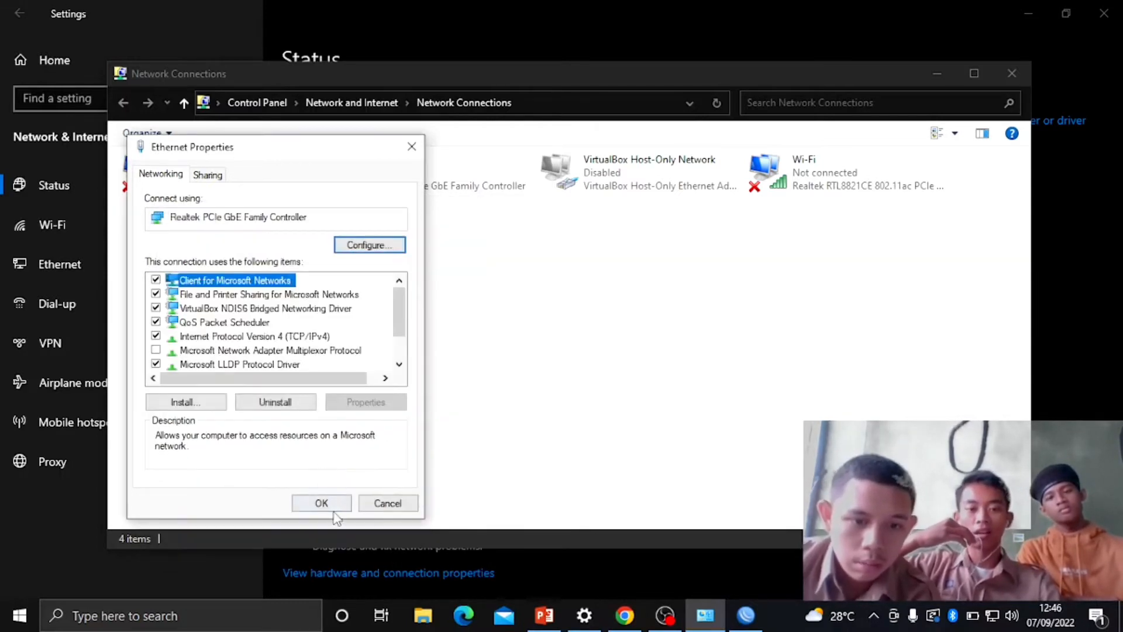
pyautogui.click(322, 504)
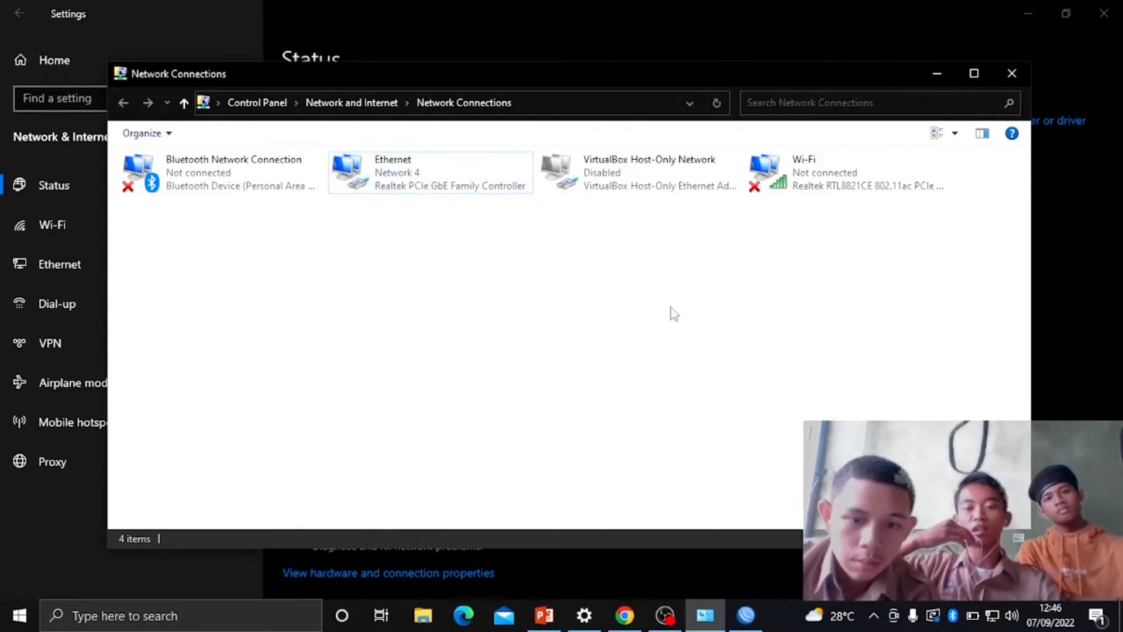
# Switch to Chrome and search Google for "youtube" to test the internet connection
pyautogui.click(624, 615)
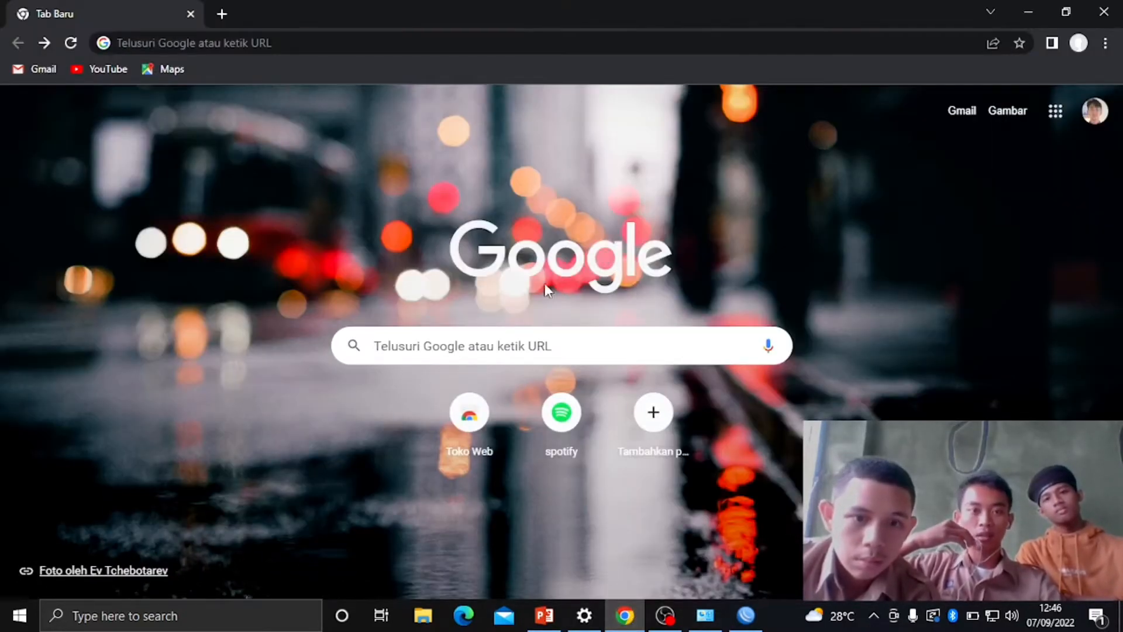
pyautogui.click(479, 343)
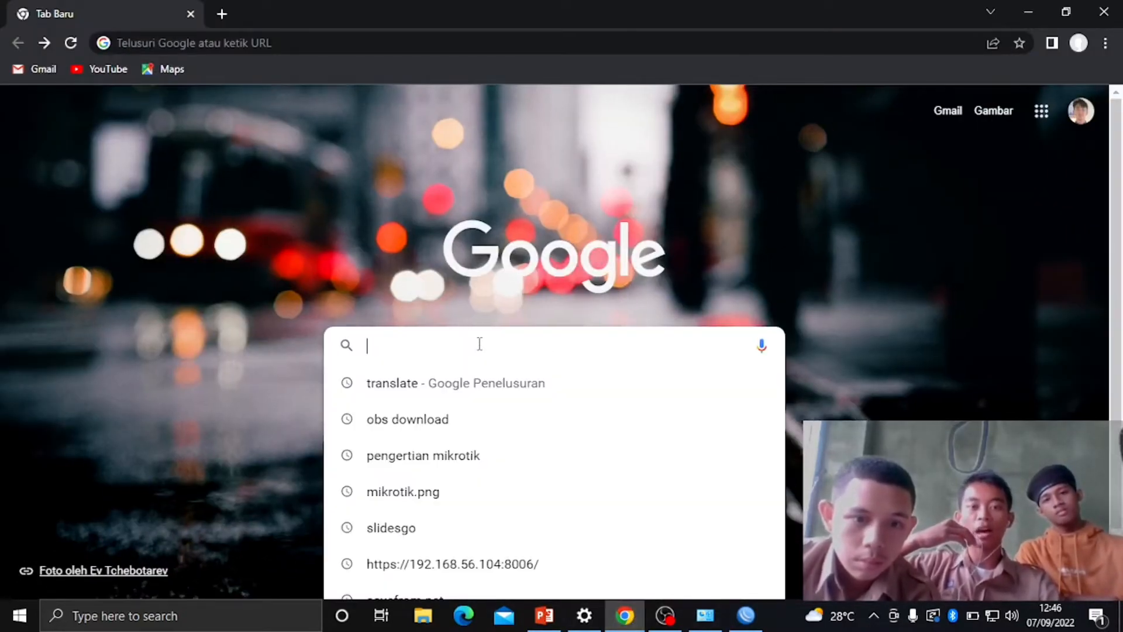
pyautogui.write('your')
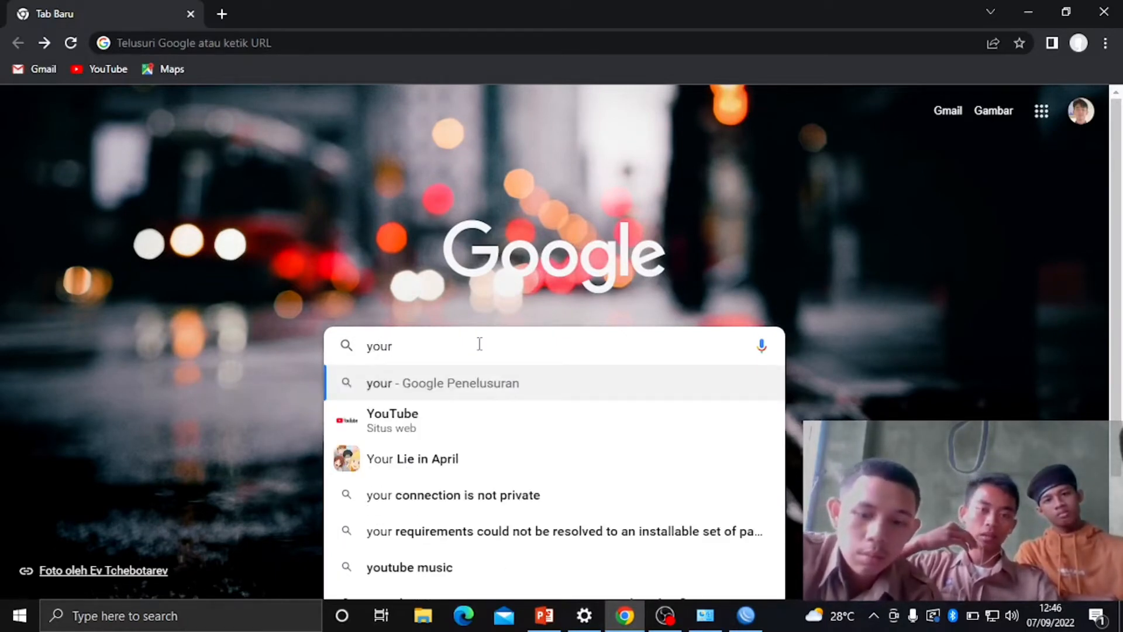
pyautogui.press('BackSpace')
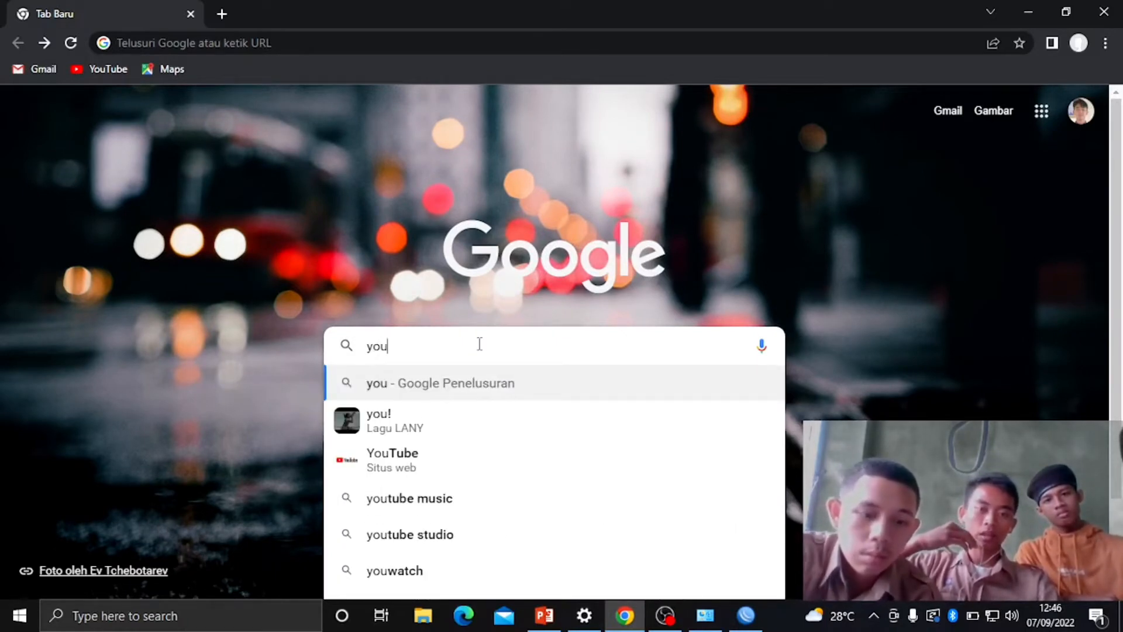
pyautogui.write('tube')
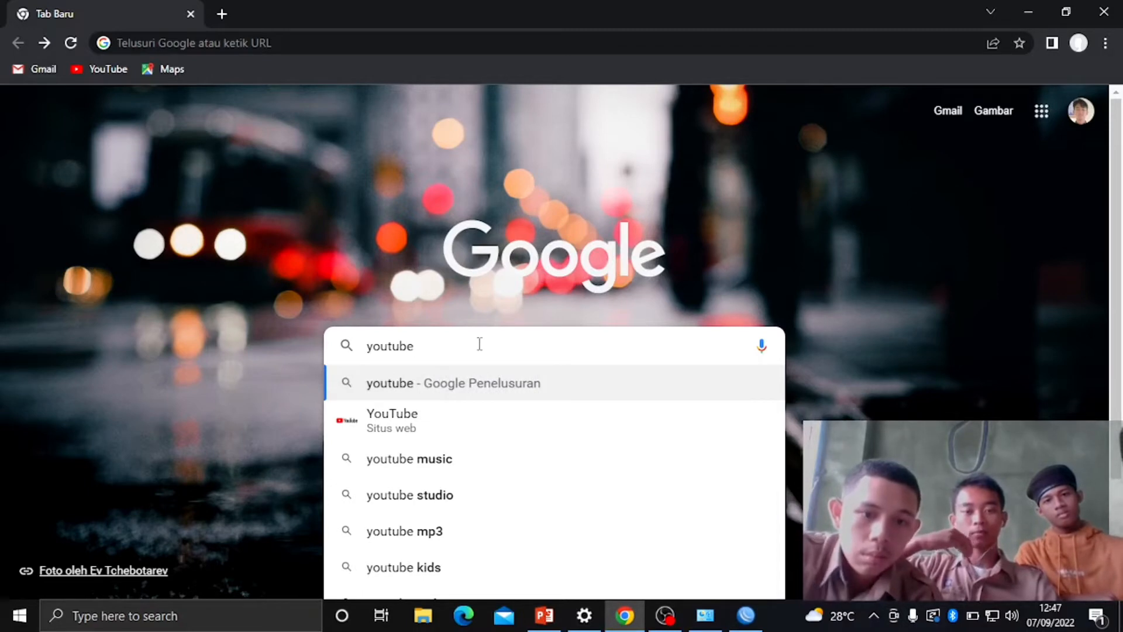
pyautogui.press('Return')
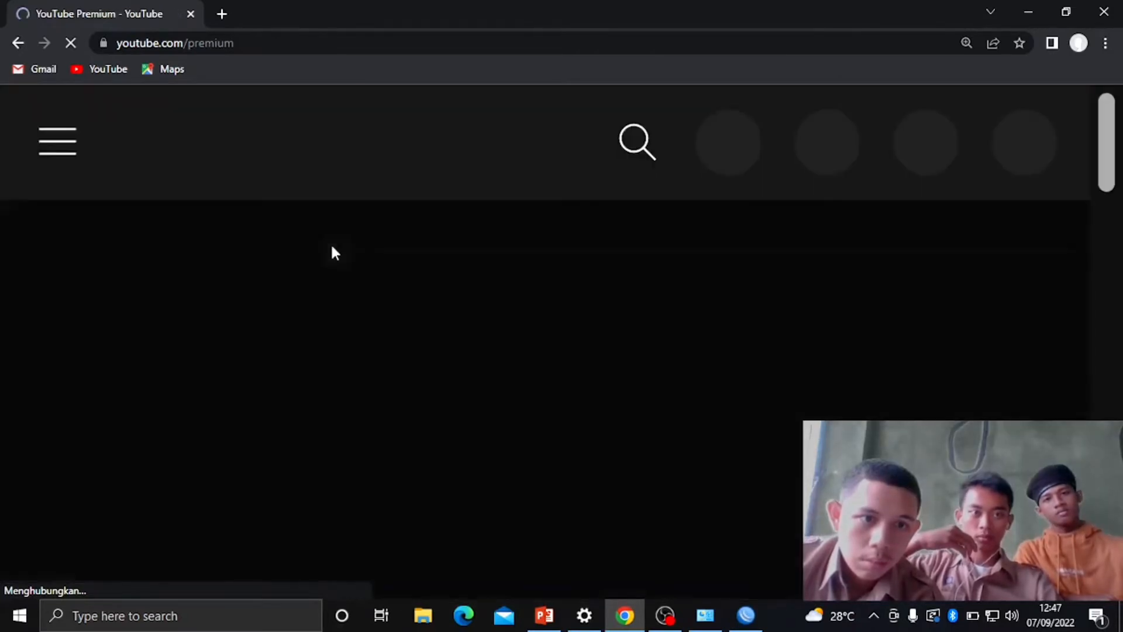
# Look through the YouTube Premium page to check that it loads, and close the browser
pyautogui.scroll(-8, 340, 258)
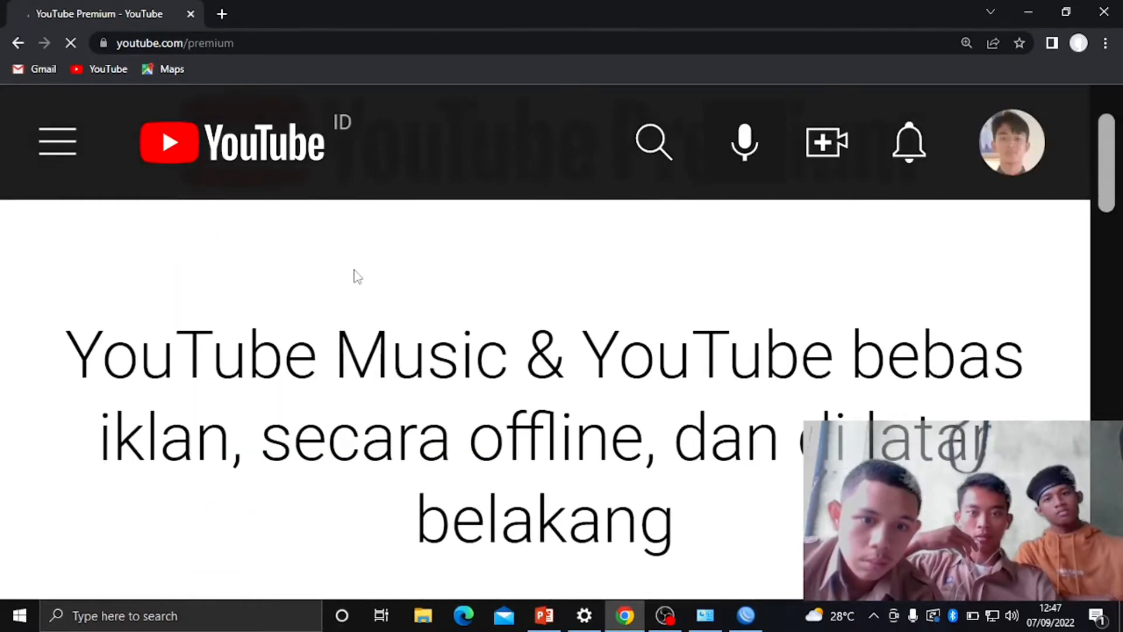
pyautogui.scroll(-5, 356, 275)
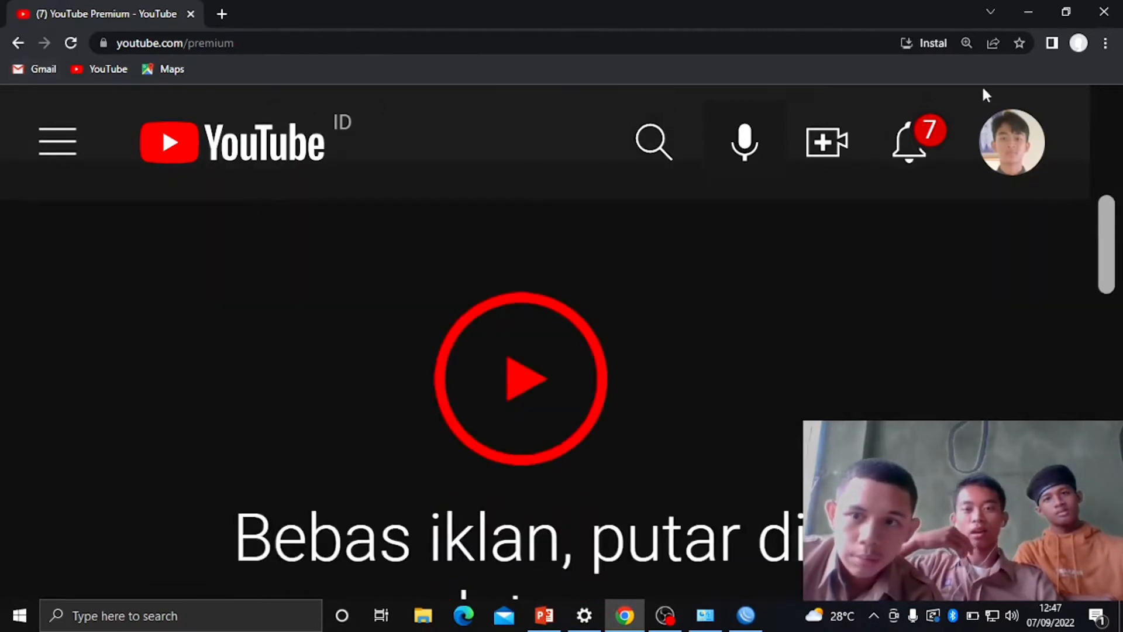
pyautogui.click(1104, 12)
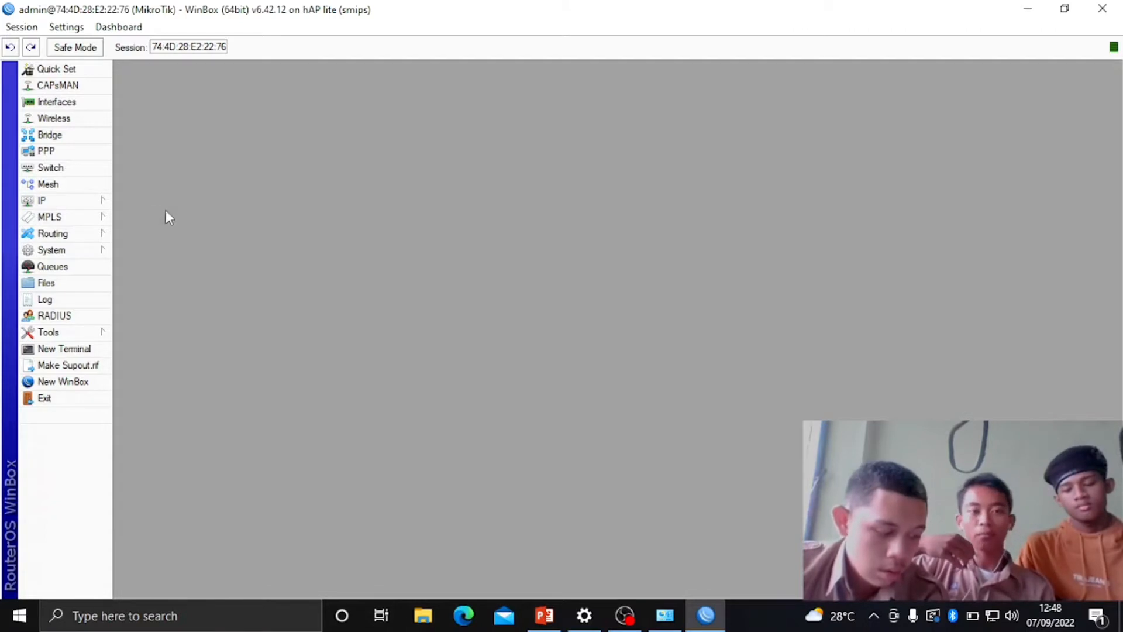
# Start a new firewall filter rule and set its action to drop
pyautogui.click(58, 198)
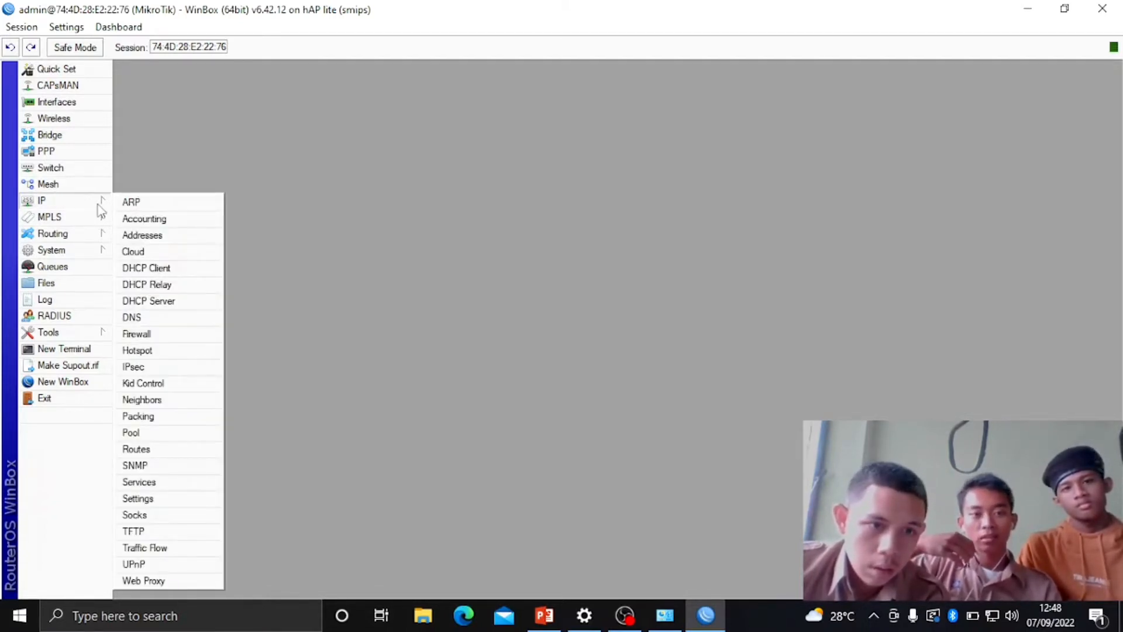
pyautogui.click(146, 334)
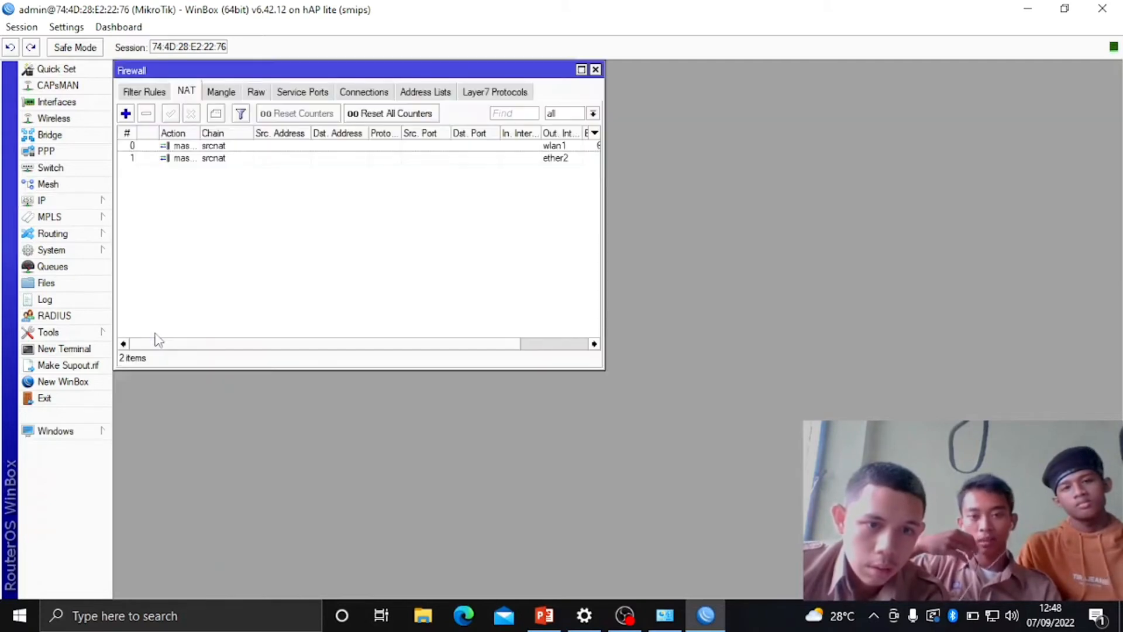
pyautogui.click(155, 94)
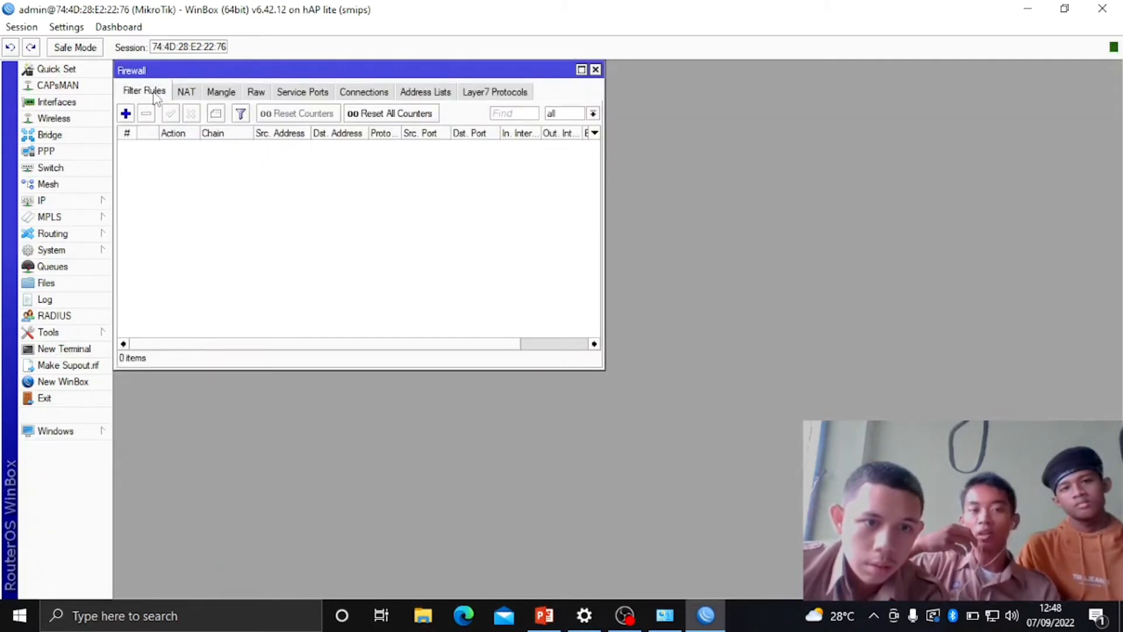
pyautogui.click(130, 114)
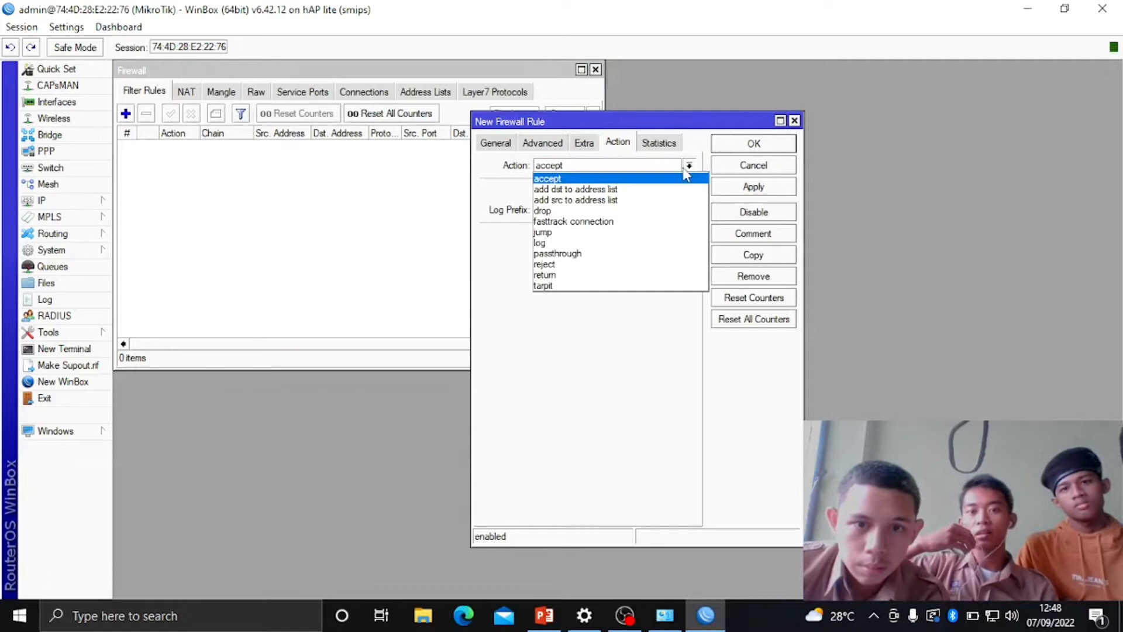
pyautogui.click(646, 211)
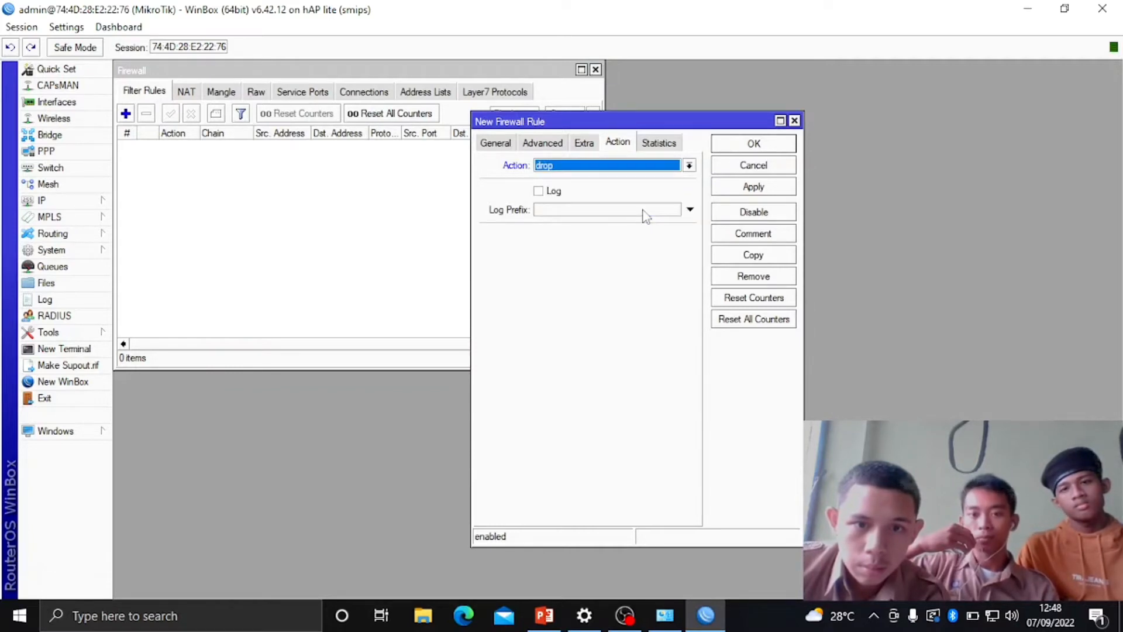
# Set the forward-chain rule's source address to 192.168.5.2 and its protocol to 6 (tcp)
pyautogui.click(500, 148)
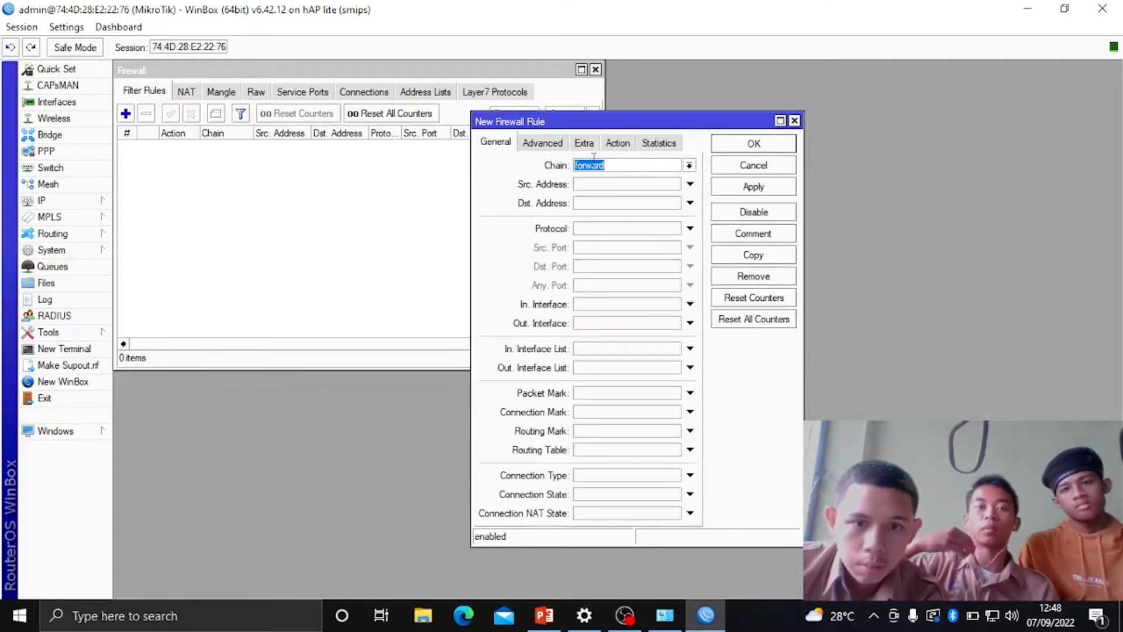
pyautogui.click(690, 185)
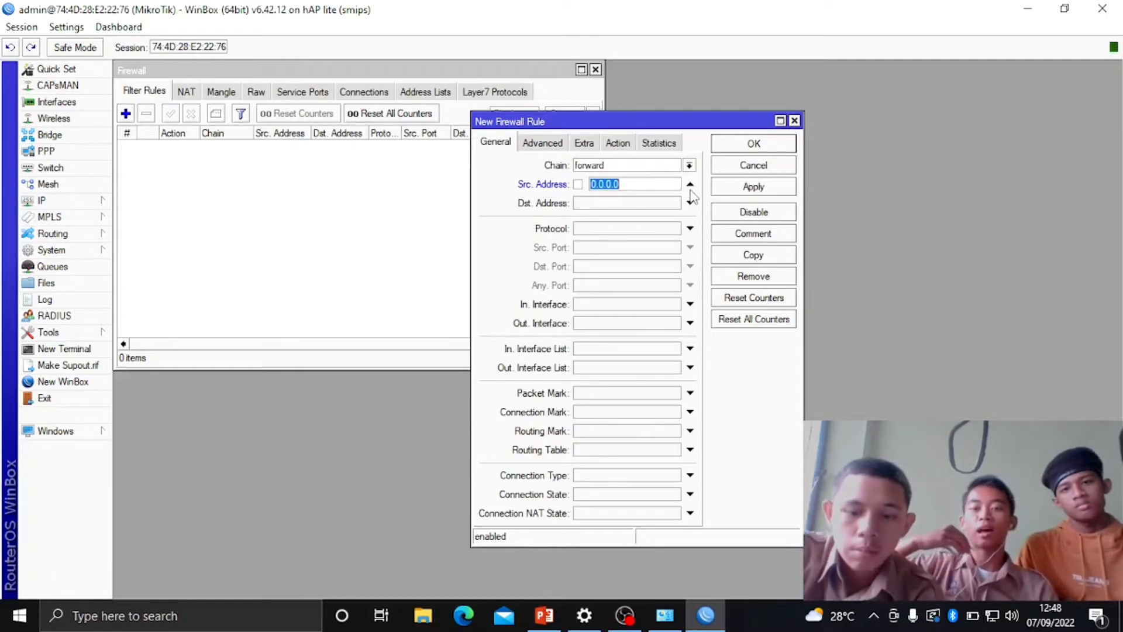
pyautogui.press('BackSpace')
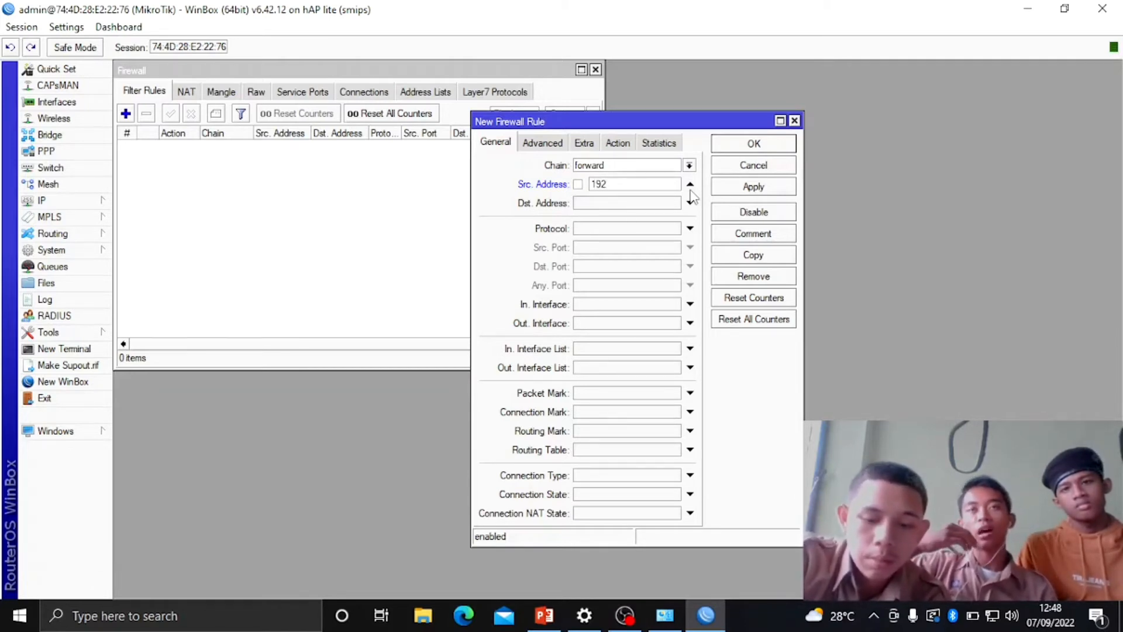
pyautogui.write('192.16')
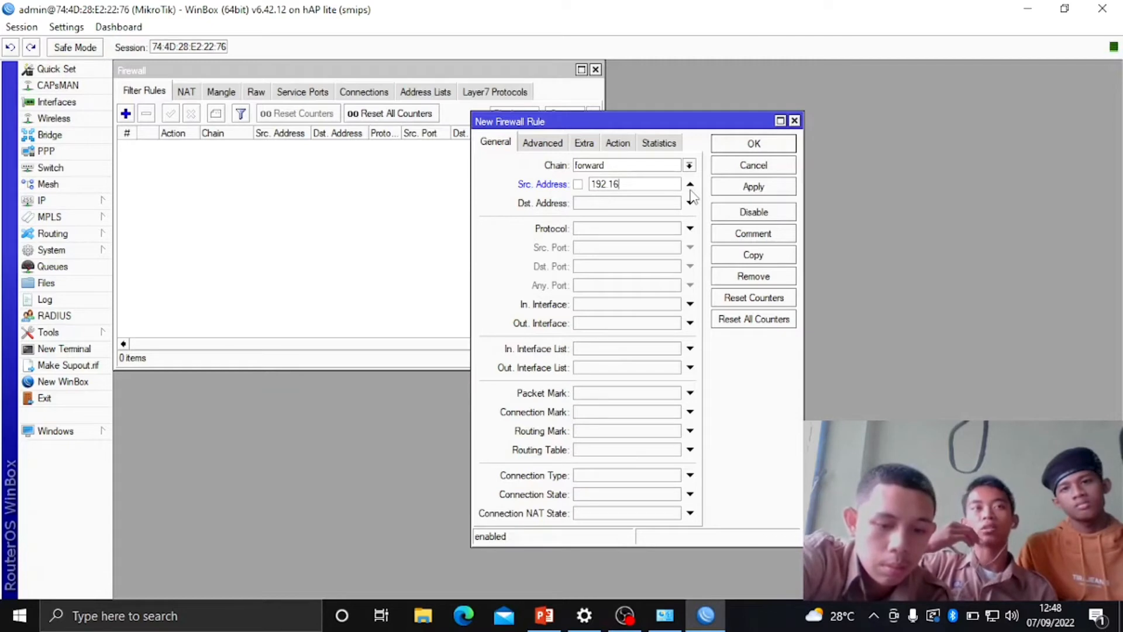
pyautogui.write('8')
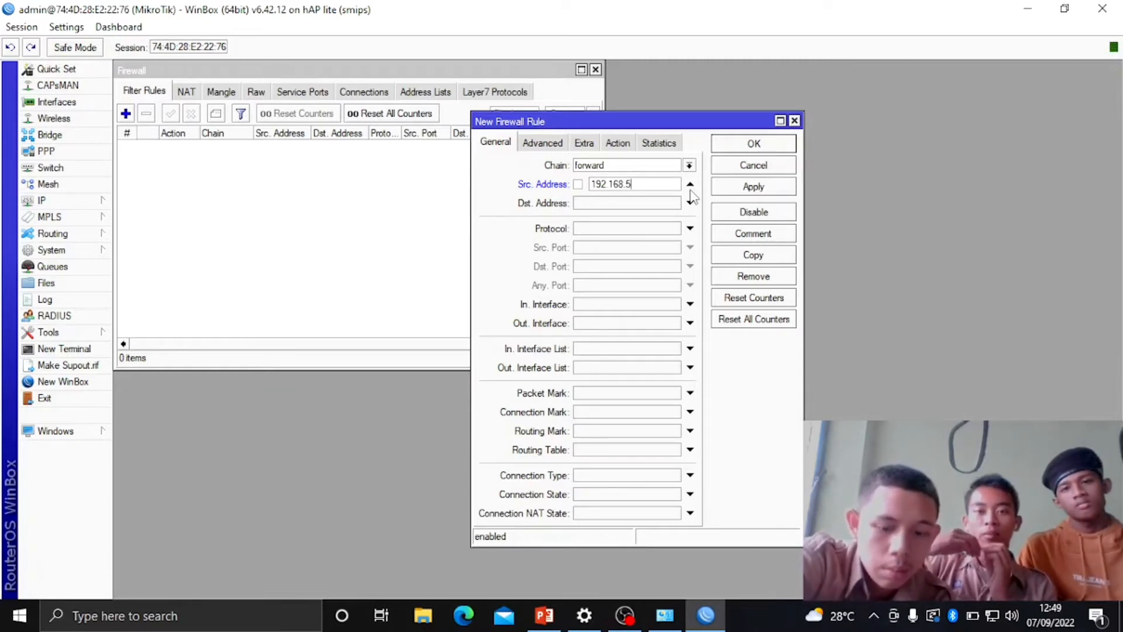
pyautogui.write('.5')
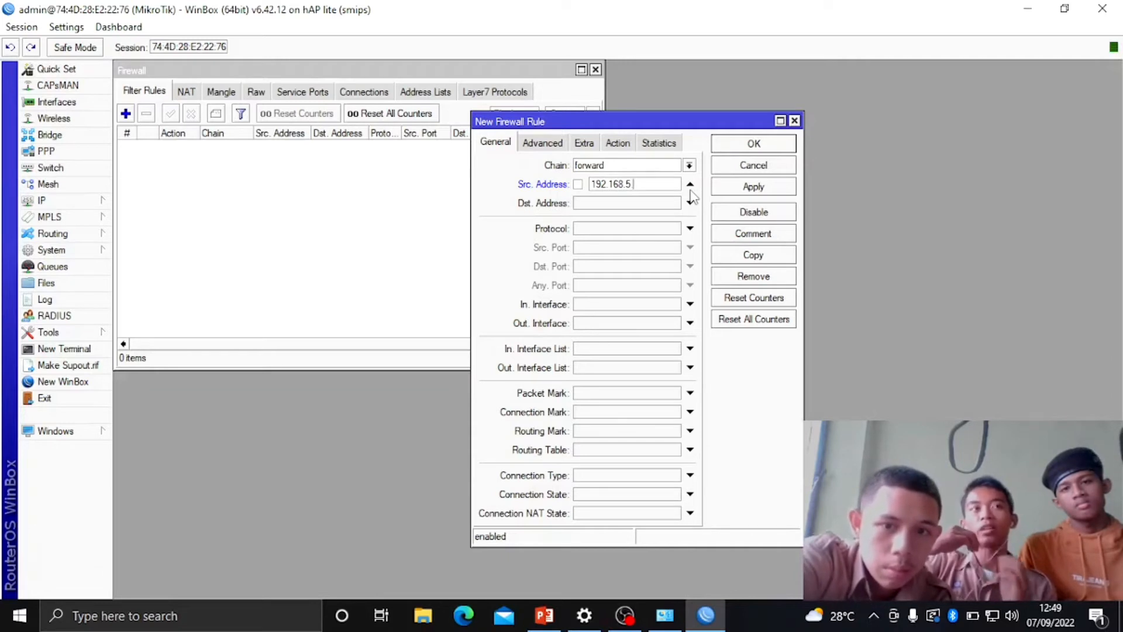
pyautogui.write('.2')
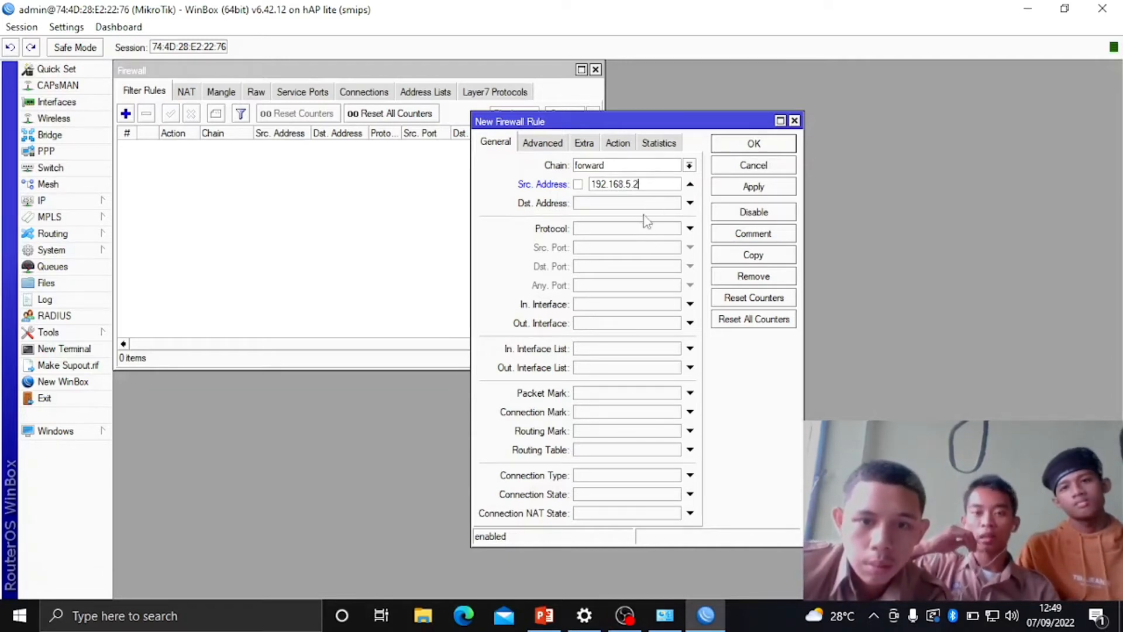
pyautogui.click(690, 229)
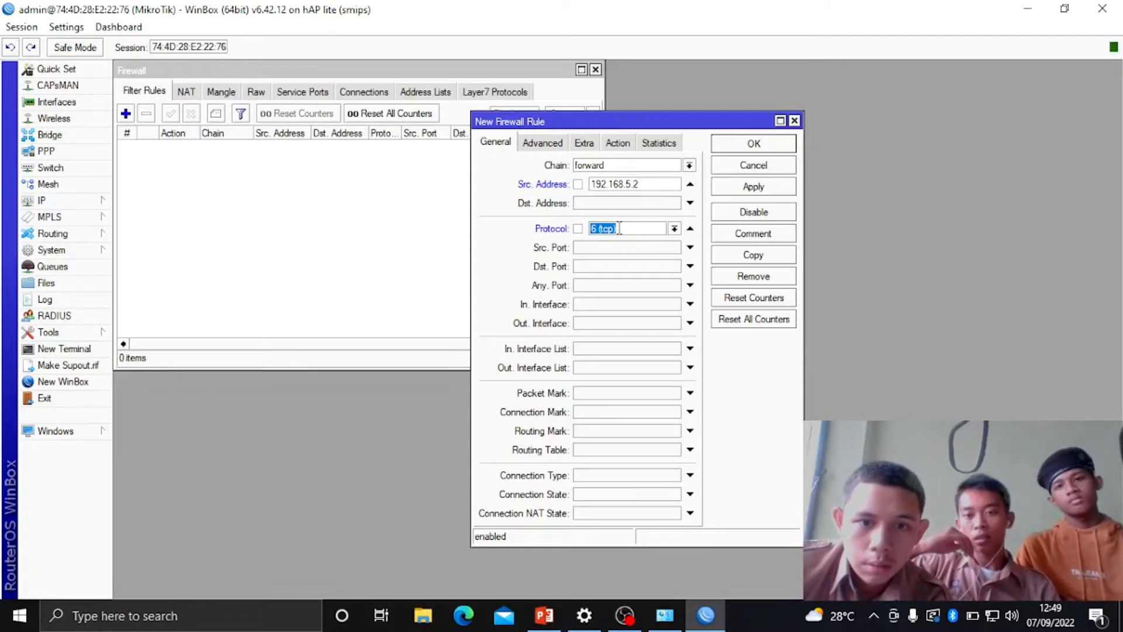
# Set the rule's content match to detik.com, apply the rule and close it
pyautogui.click(542, 143)
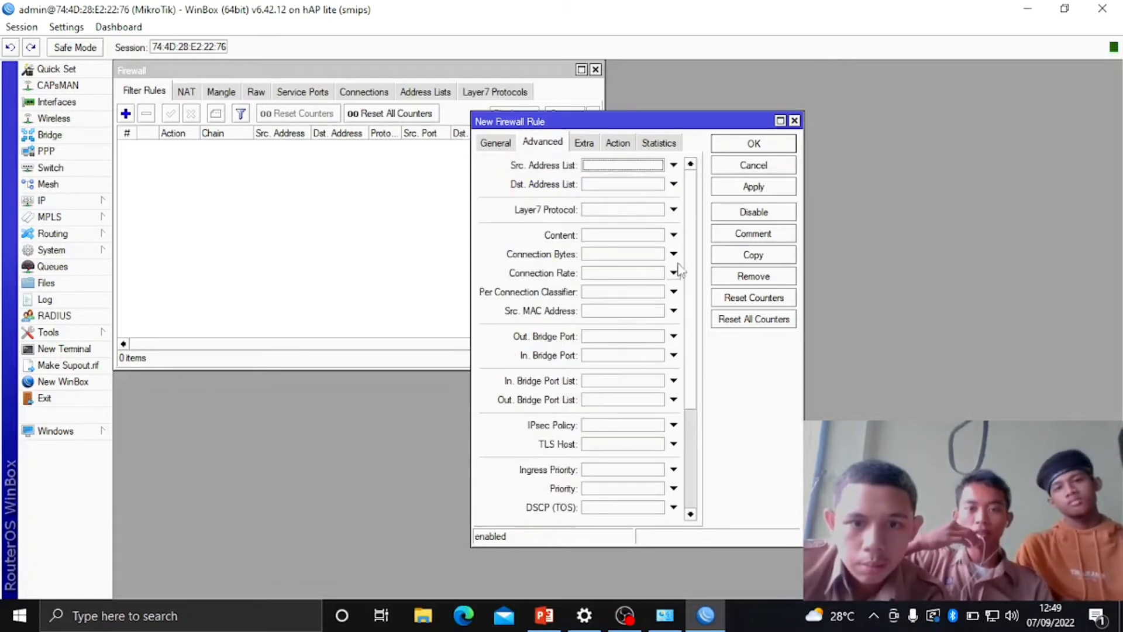
pyautogui.click(674, 235)
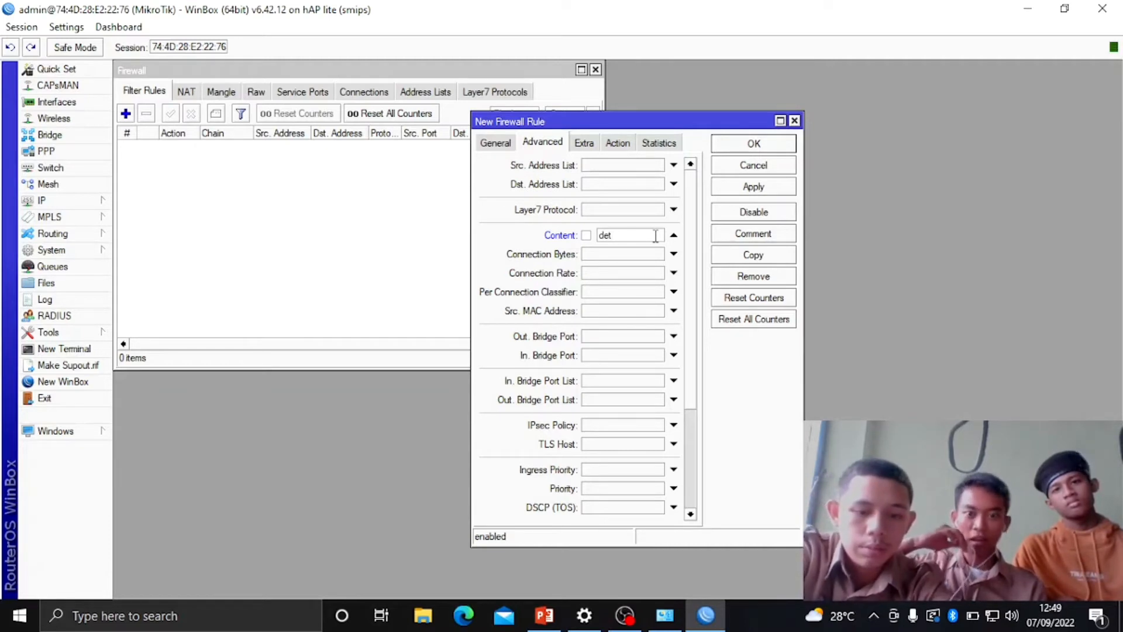
pyautogui.write('ik.com')
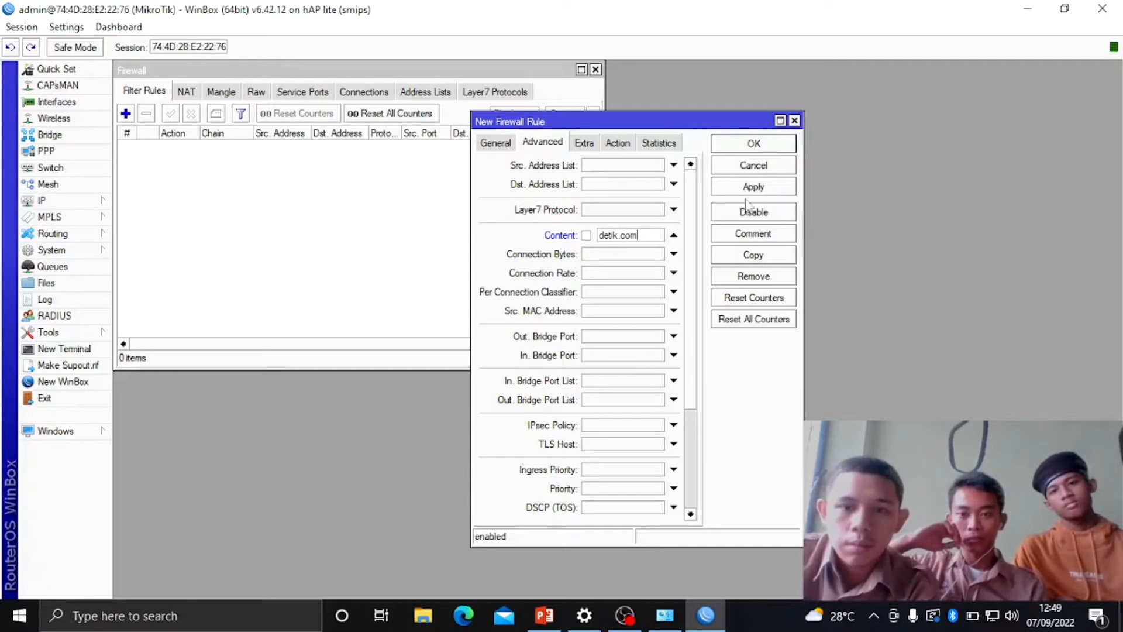
pyautogui.click(620, 144)
pyautogui.click(535, 145)
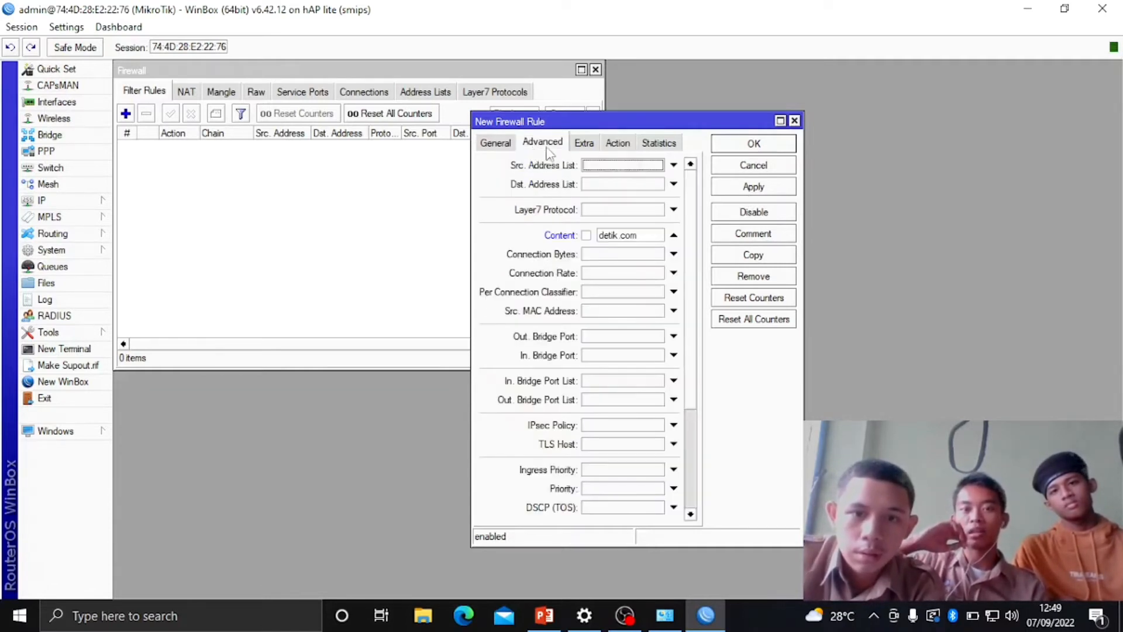
pyautogui.click(764, 192)
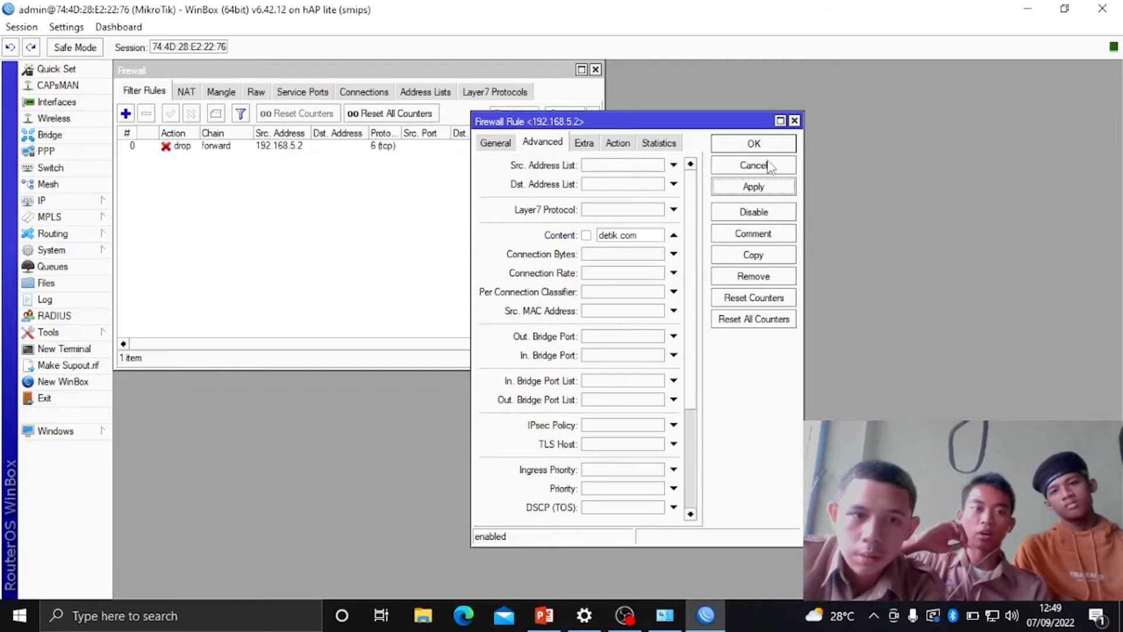
pyautogui.click(768, 162)
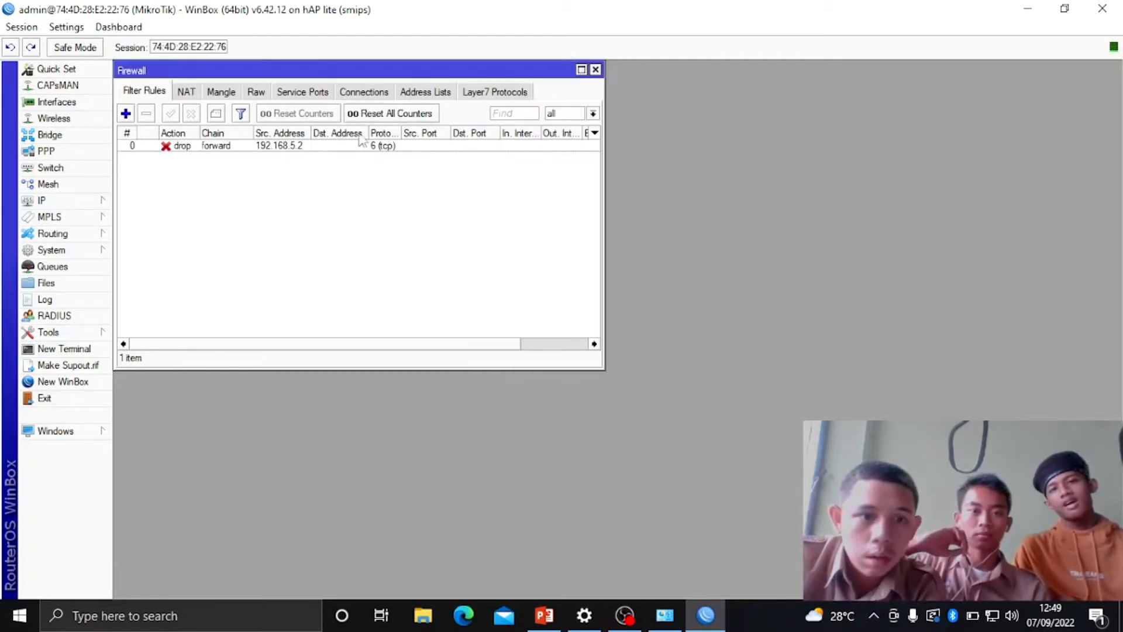
# Reopen the drop rule to check its advanced settings, and confirm it
pyautogui.doubleClick(215, 145)
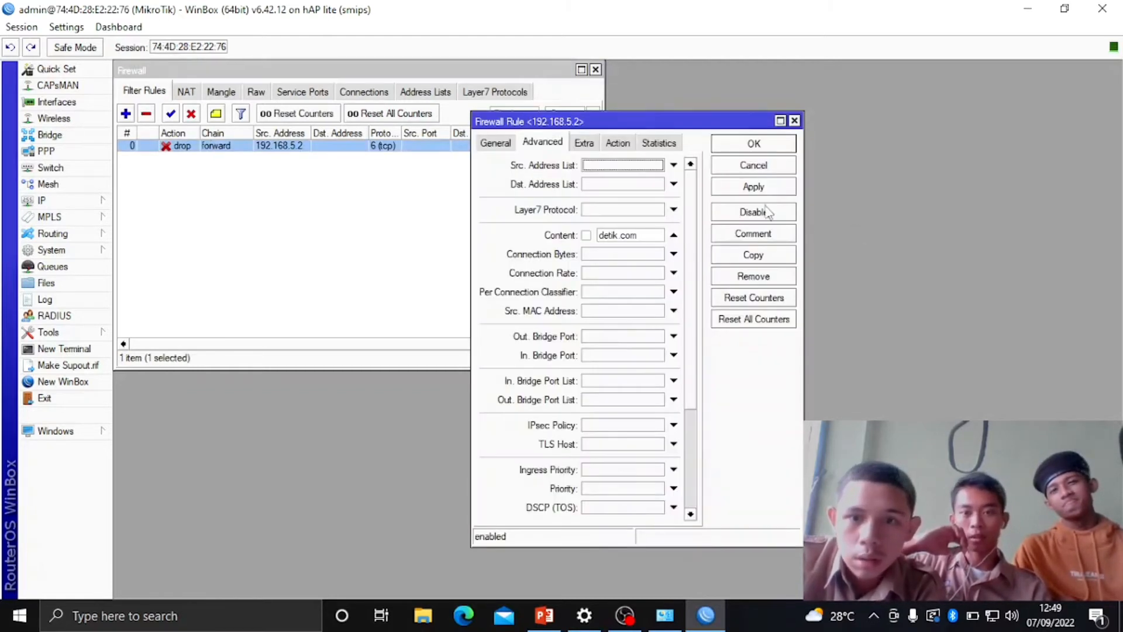
pyautogui.click(758, 188)
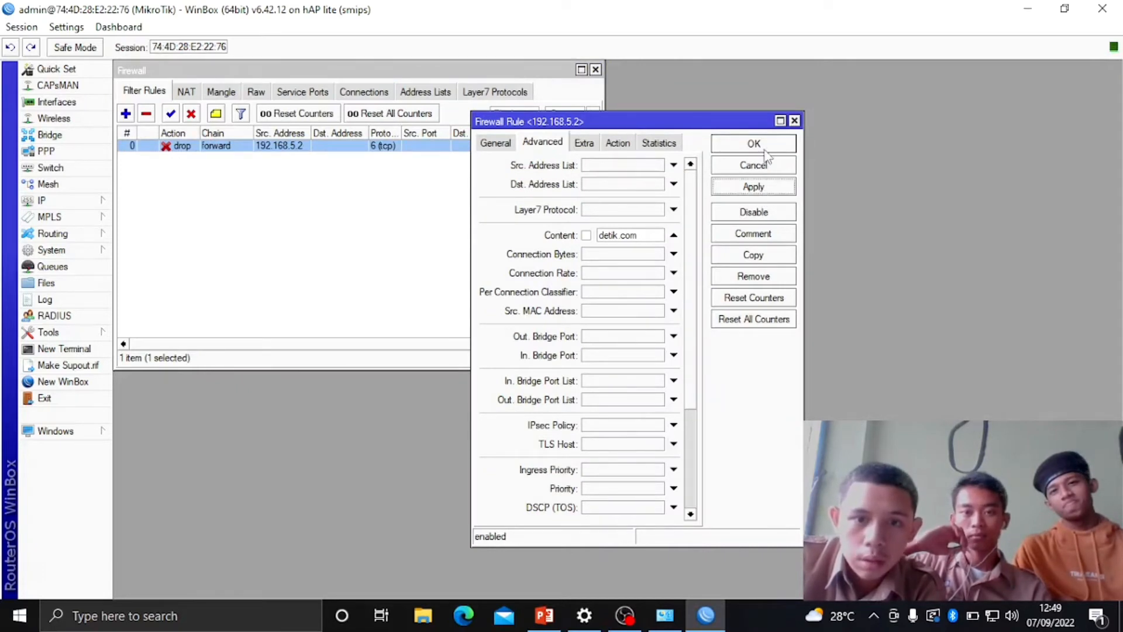
pyautogui.click(764, 150)
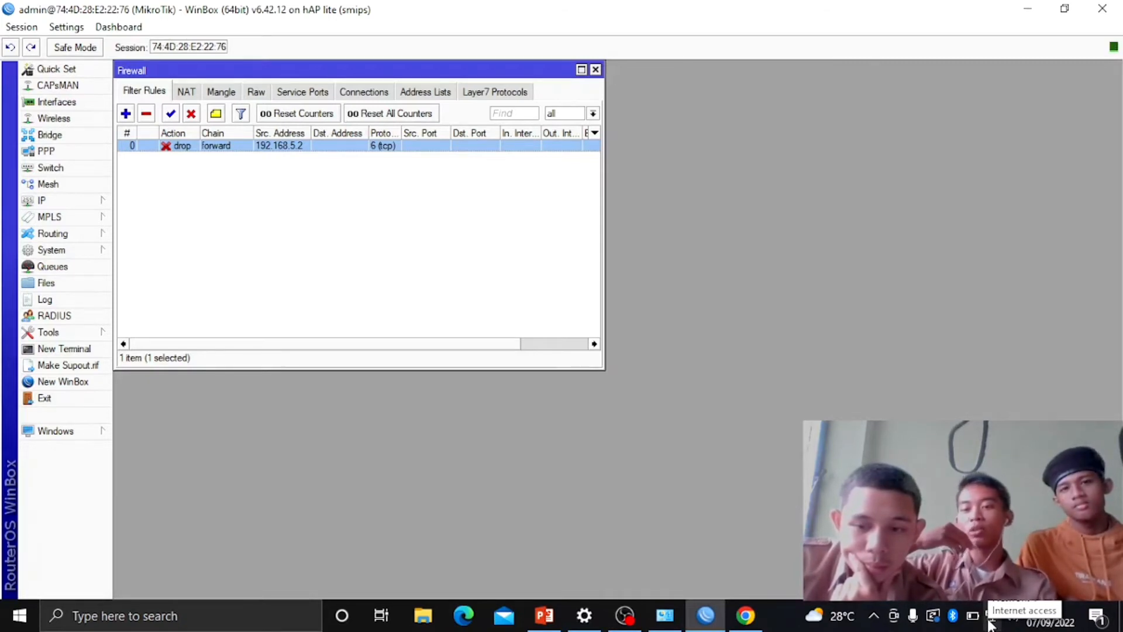
# Switch to the Windows network settings and open the Ethernet adapter's TCP/IPv4 properties from its network connections
pyautogui.click(991, 623)
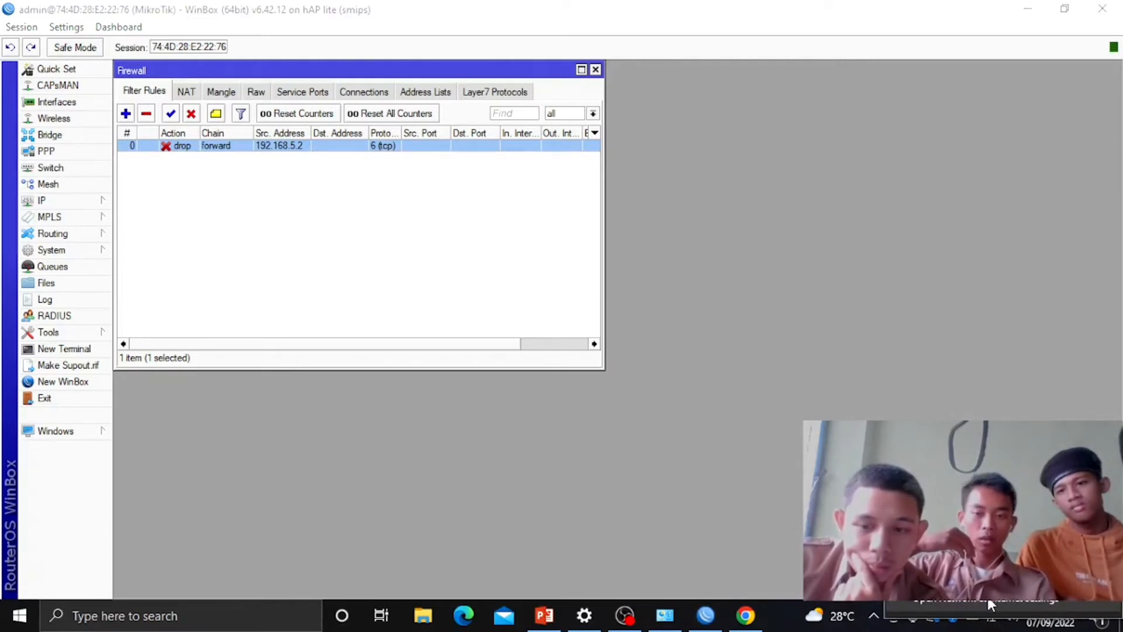
pyautogui.click(988, 594)
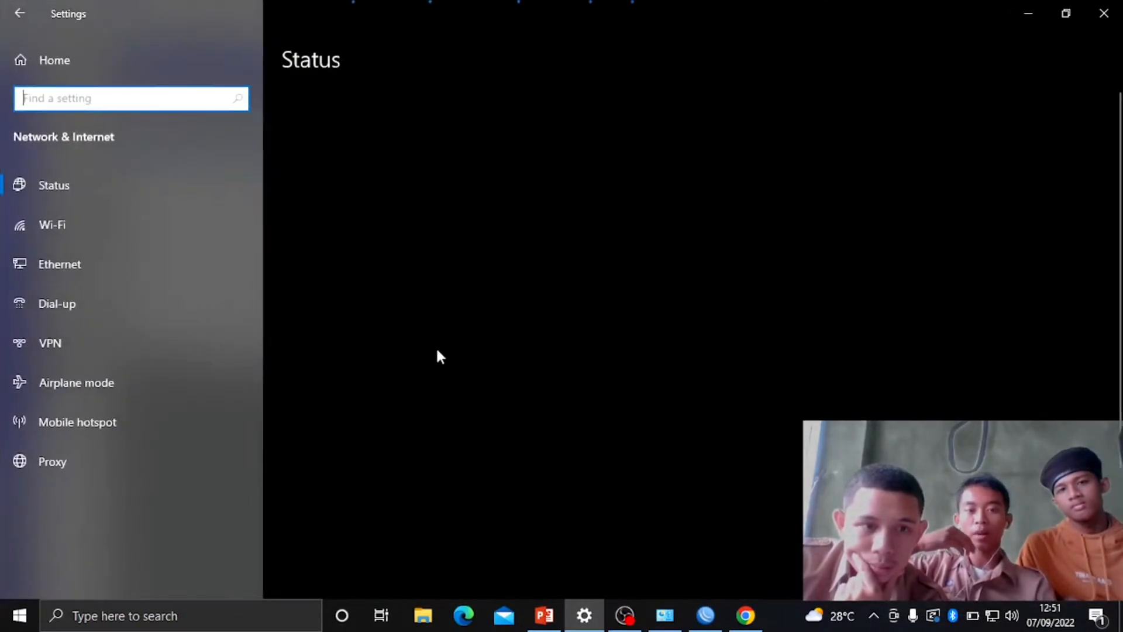
pyautogui.click(404, 500)
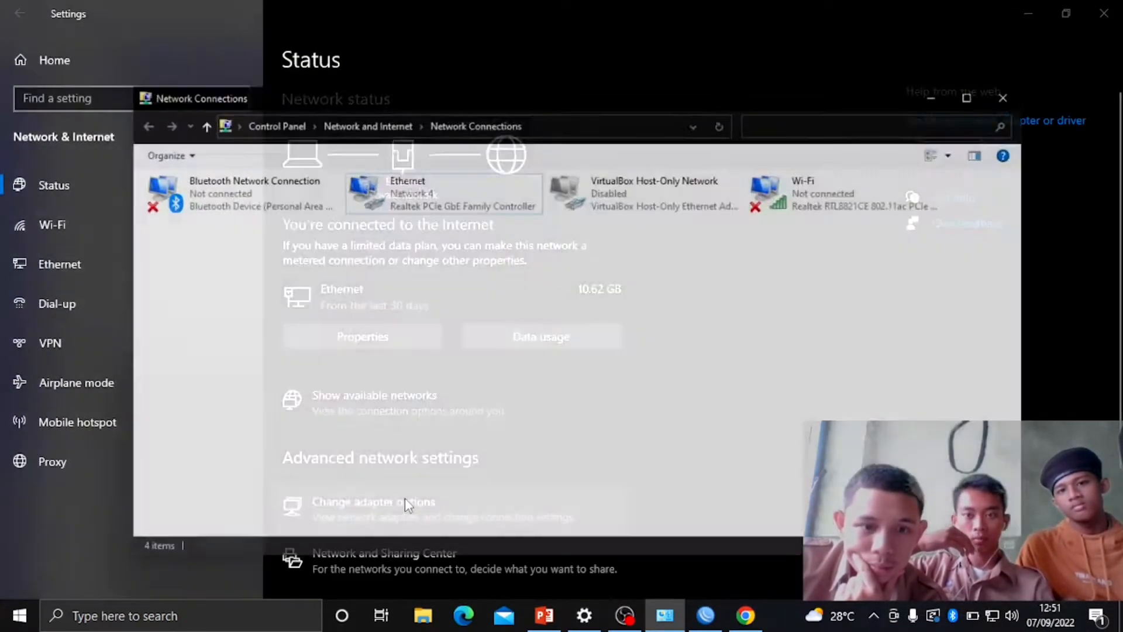
pyautogui.doubleClick(392, 171)
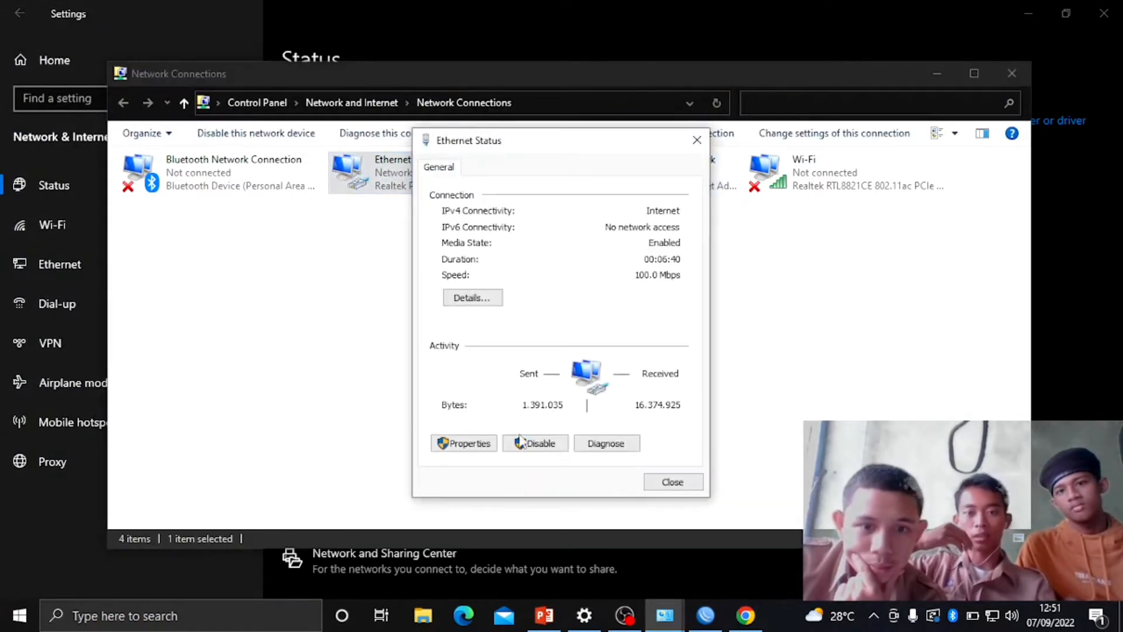
pyautogui.click(479, 446)
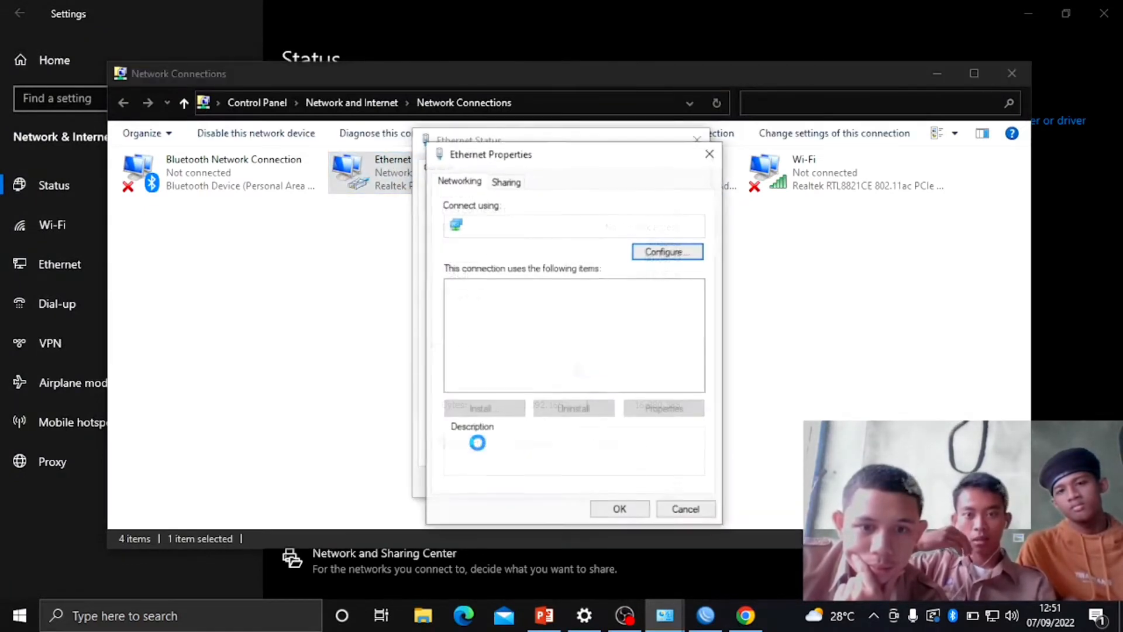
pyautogui.click(527, 344)
pyautogui.click(665, 407)
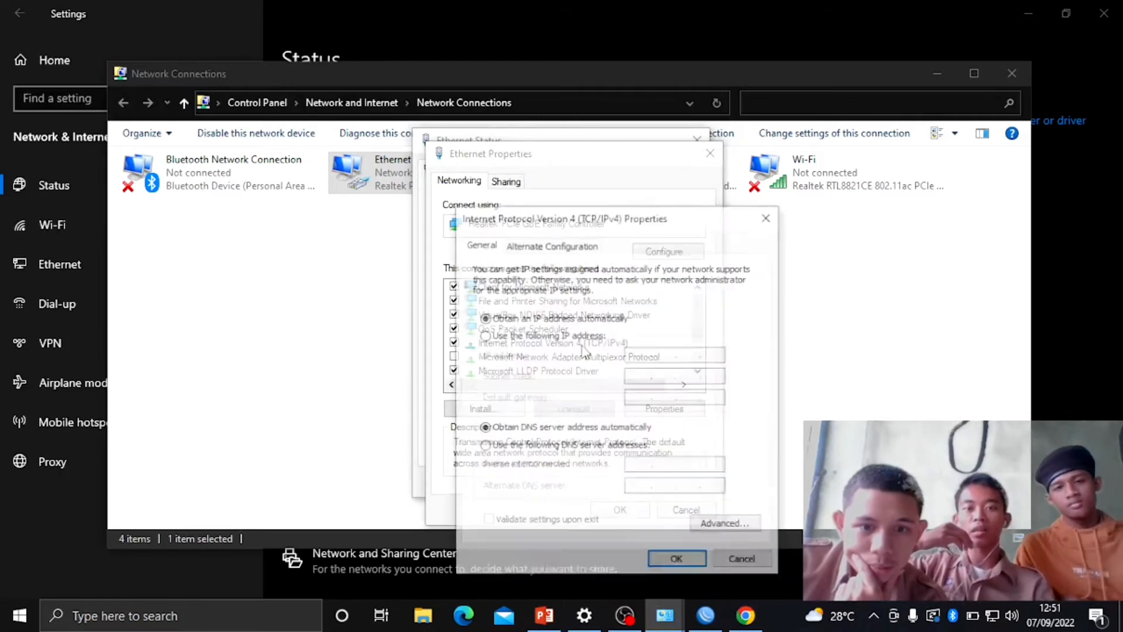
# Assign the Ethernet adapter the static IP address 192.168.5.2, subnet mask 255.255.255.0 and default gateway 192.168.5.1
pyautogui.click(585, 338)
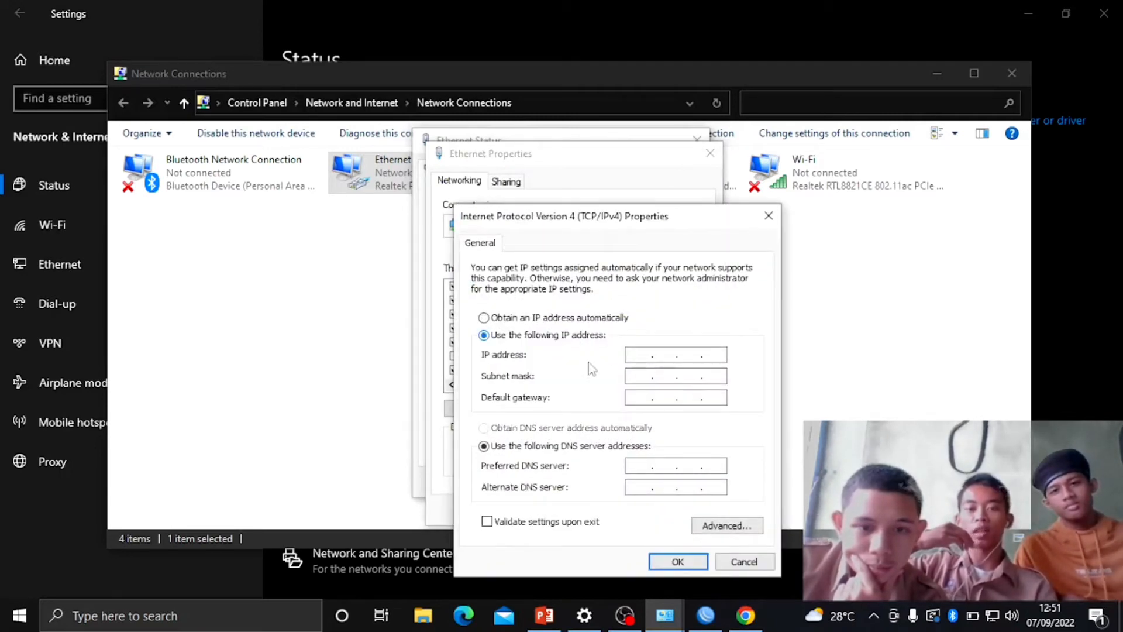
pyautogui.click(649, 354)
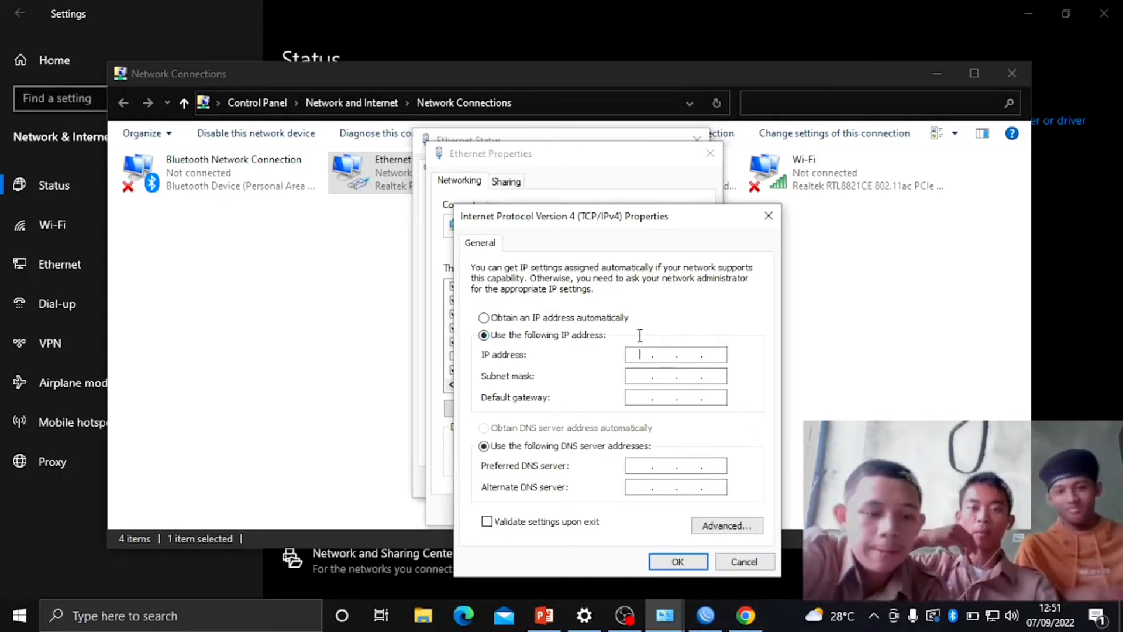
pyautogui.write('192 . ')
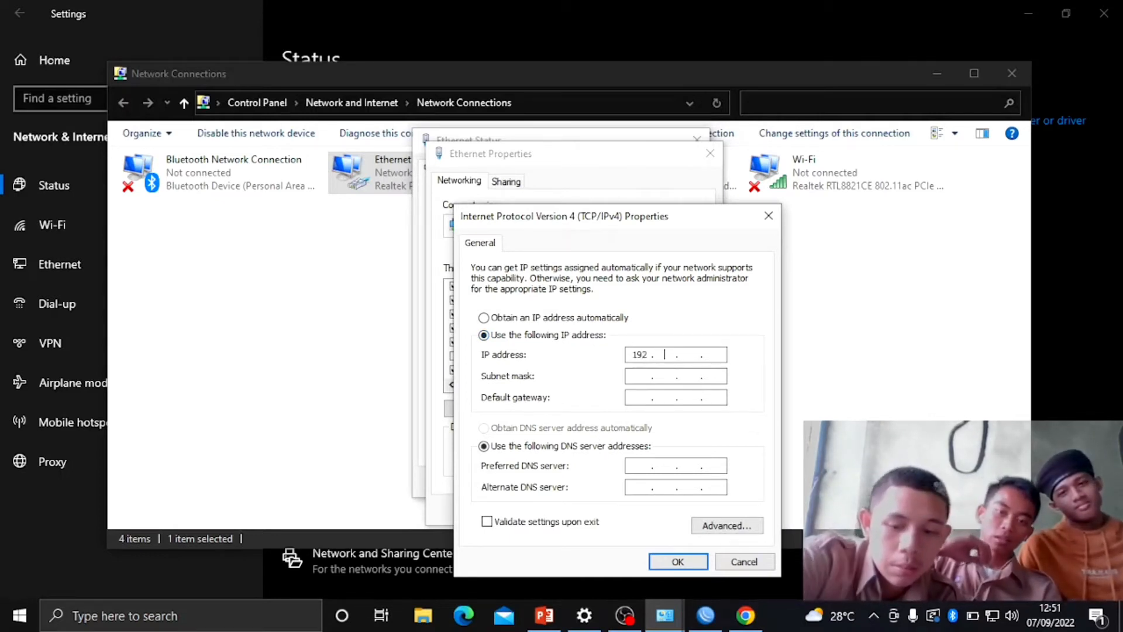
pyautogui.write('16')
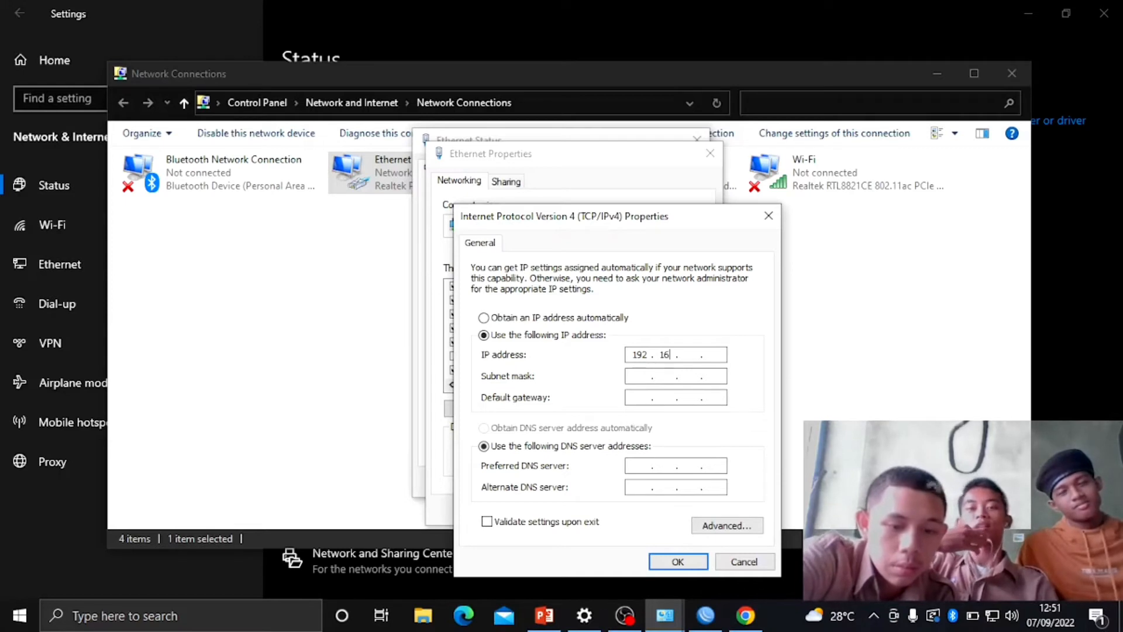
pyautogui.write('8')
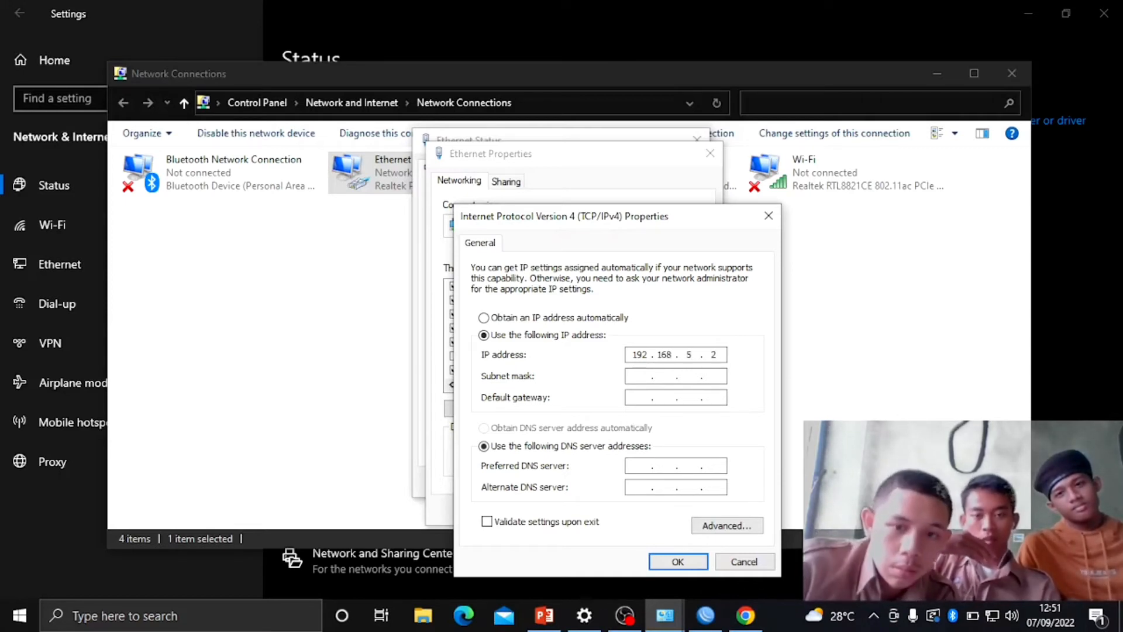
pyautogui.click(654, 376)
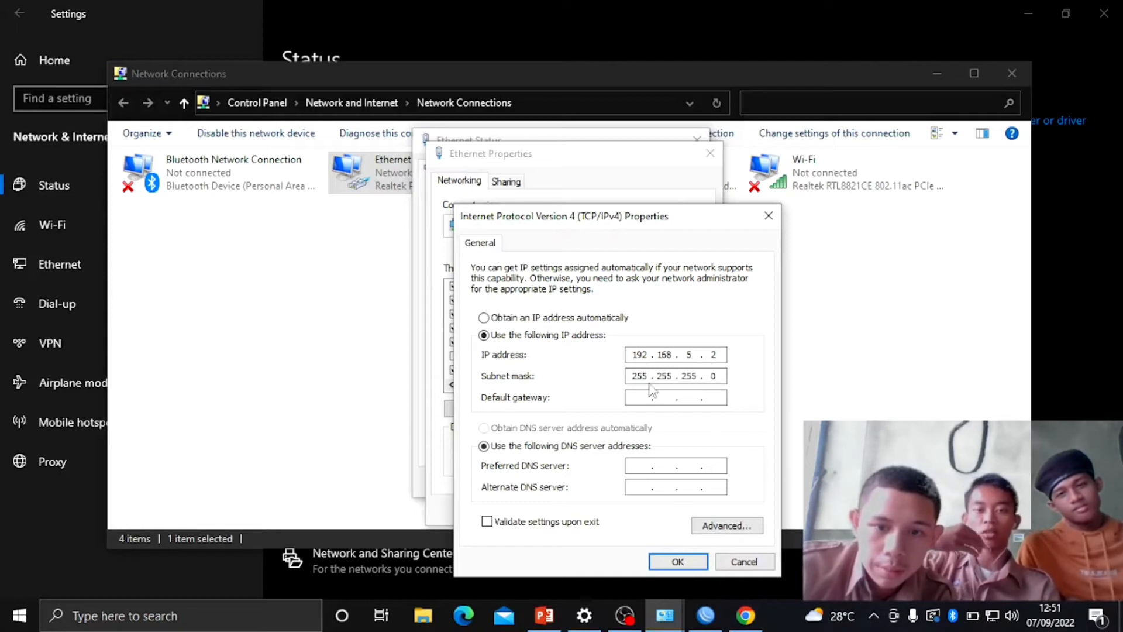
pyautogui.click(638, 399)
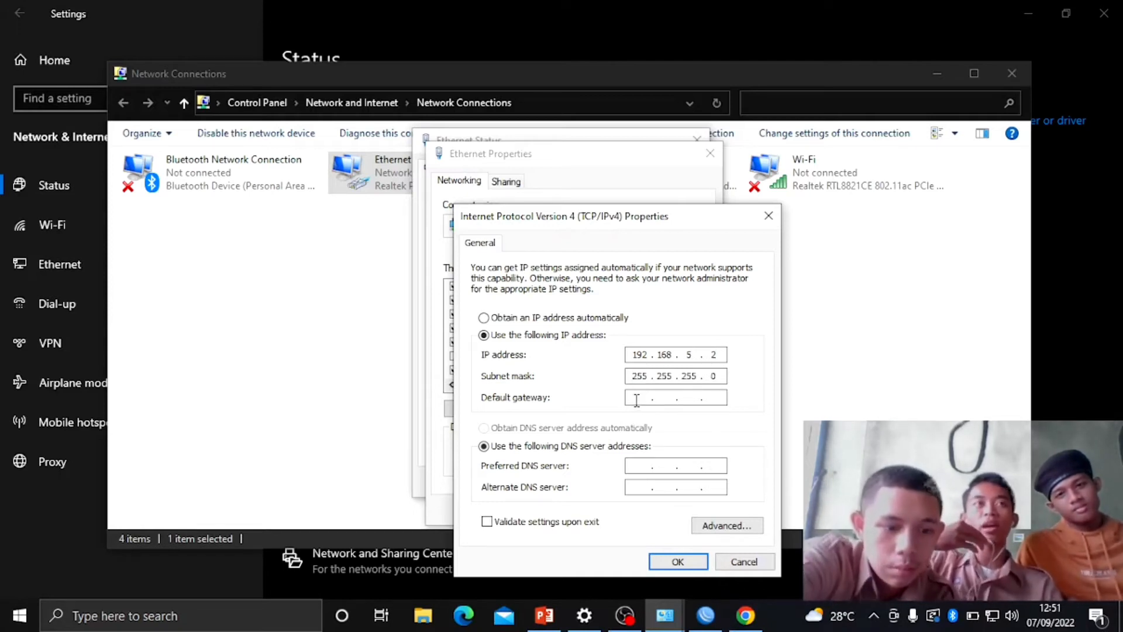
pyautogui.write('192 . ')
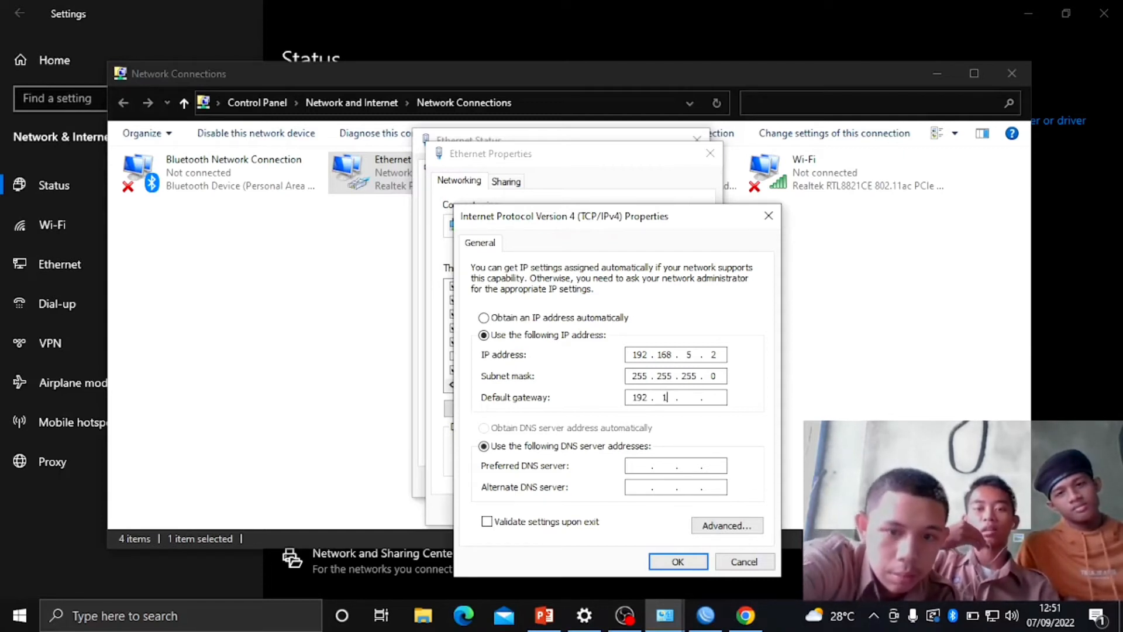
pyautogui.write('168')
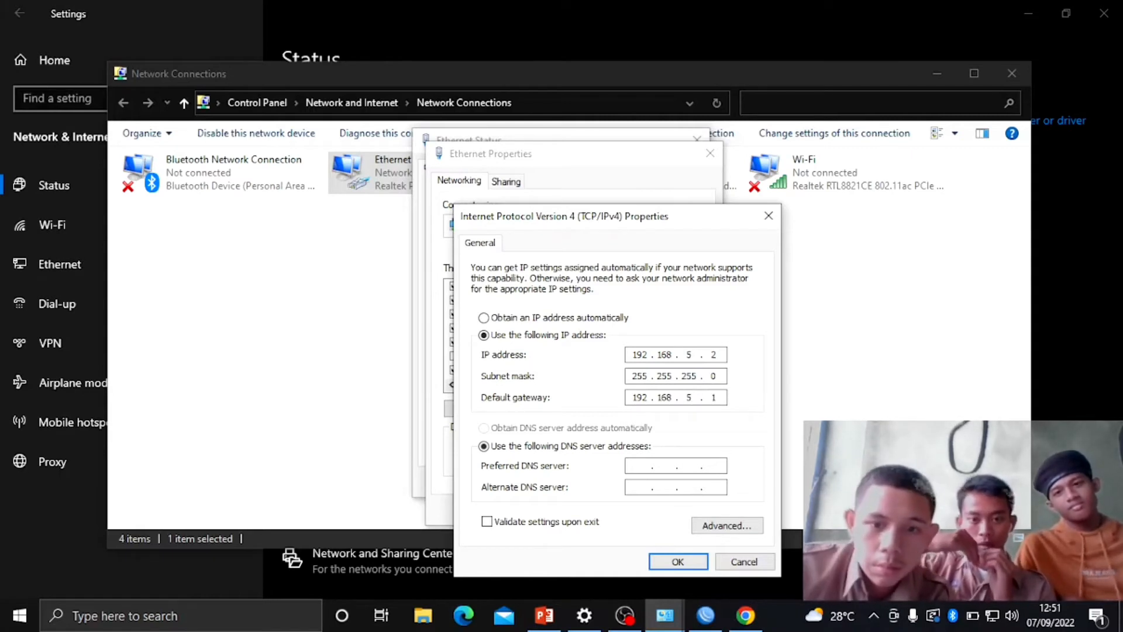
# Set the preferred DNS server to 8.8.8.8 and the alternate to 8.8.4.4, and confirm the IPv4 settings
pyautogui.click(640, 466)
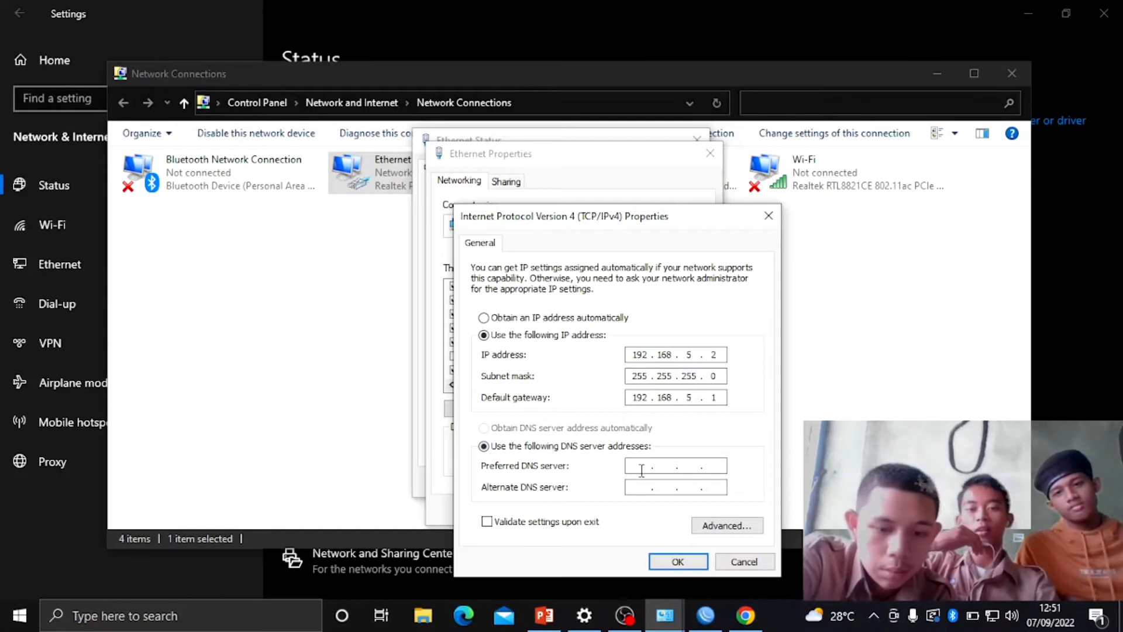
pyautogui.write('8 . ')
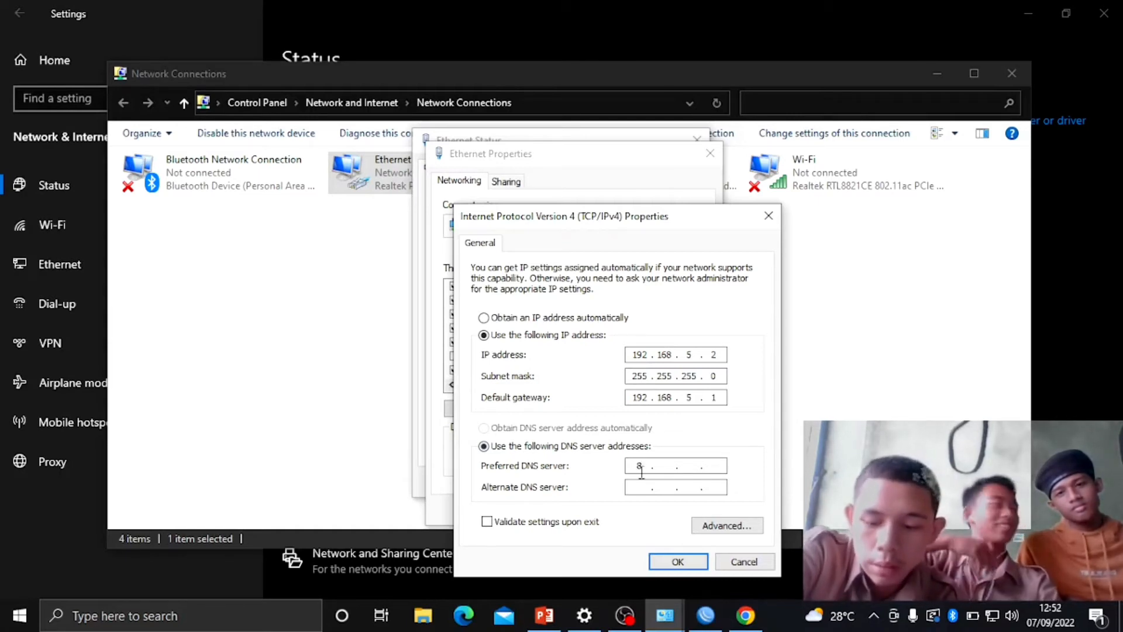
pyautogui.write('8')
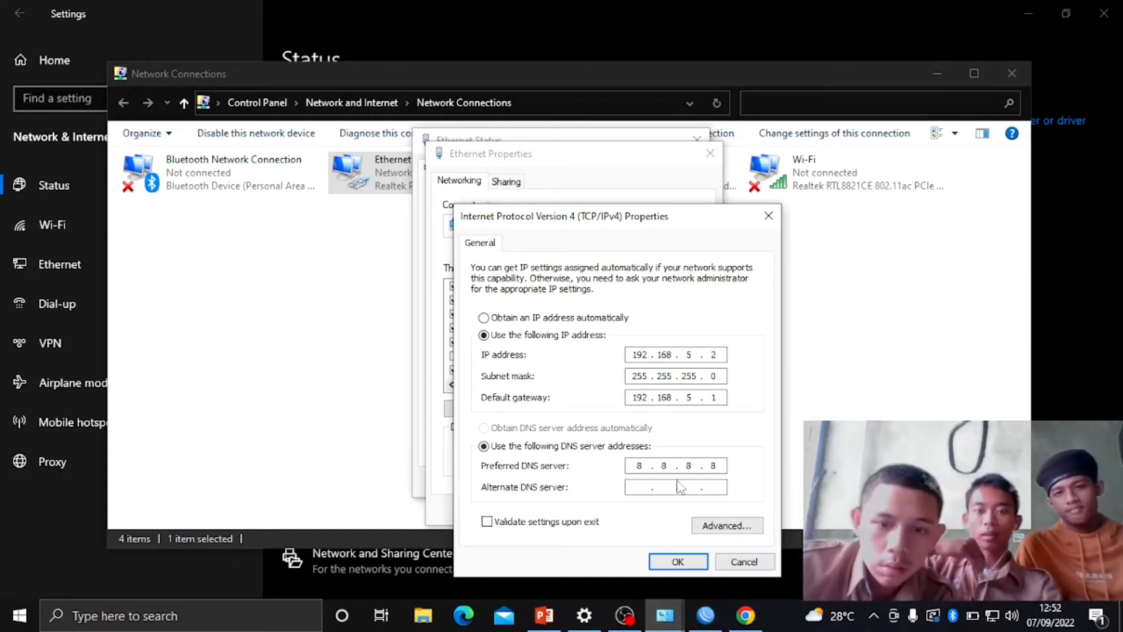
pyautogui.click(634, 485)
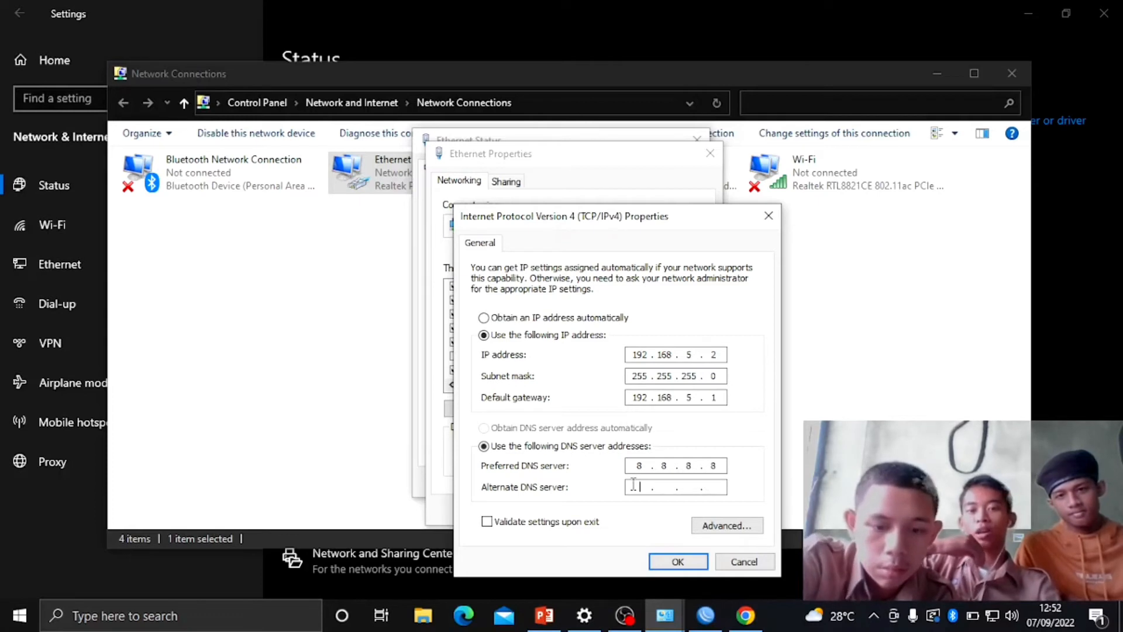
pyautogui.write('8')
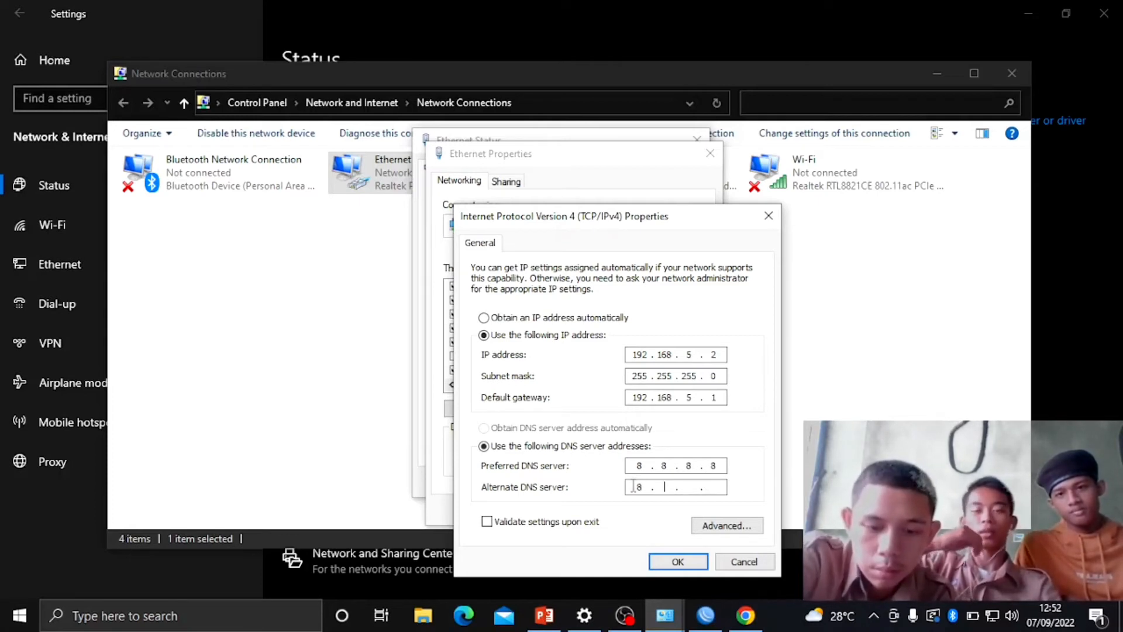
pyautogui.write('.8.4.4')
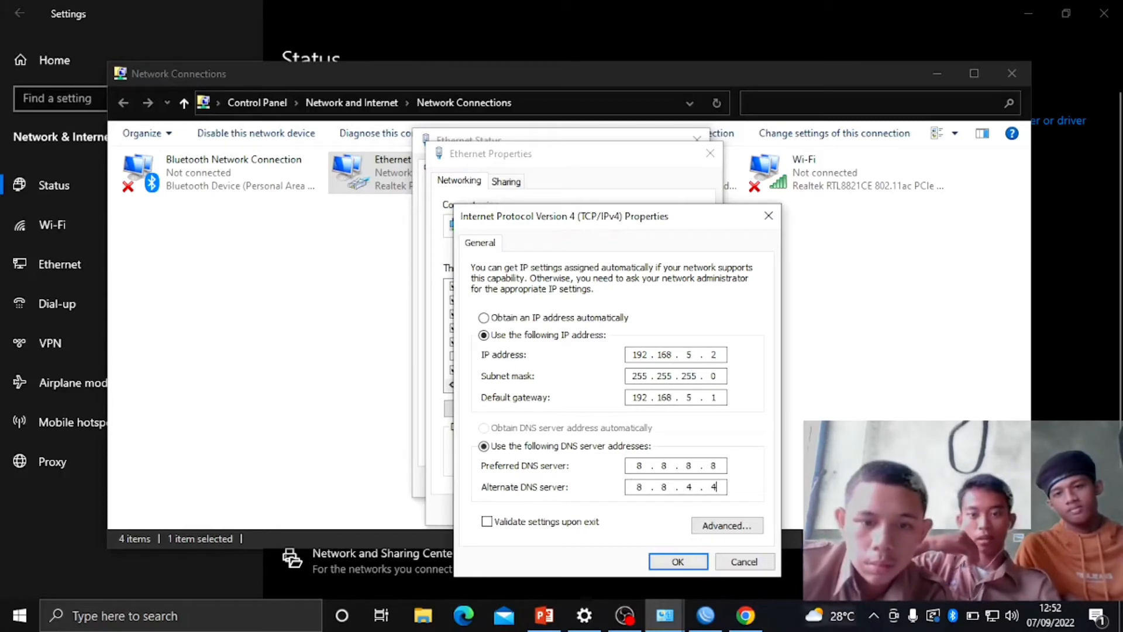
pyautogui.click(700, 556)
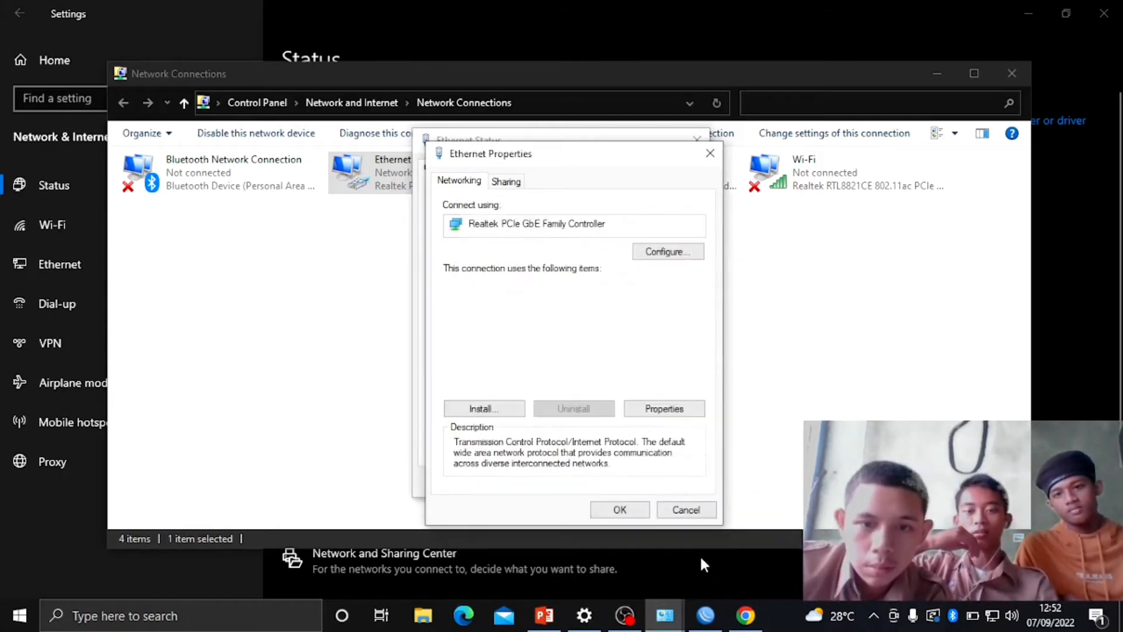
# Confirm and close the Ethernet adapter's dialogs, and minimize the Network Connections and Settings windows
pyautogui.click(636, 510)
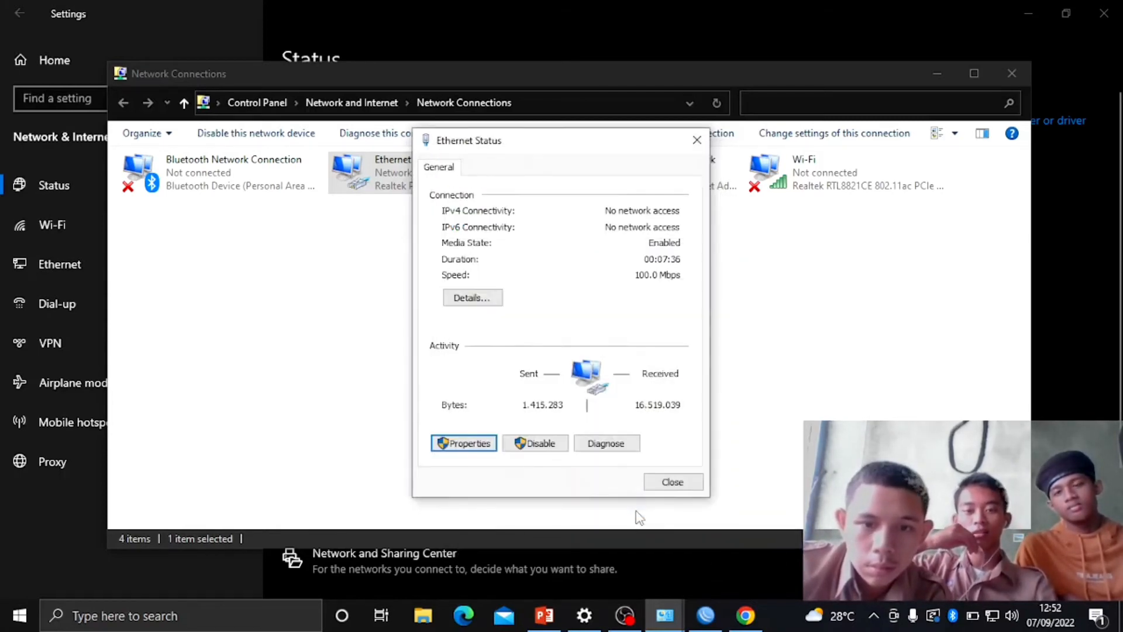
pyautogui.click(672, 481)
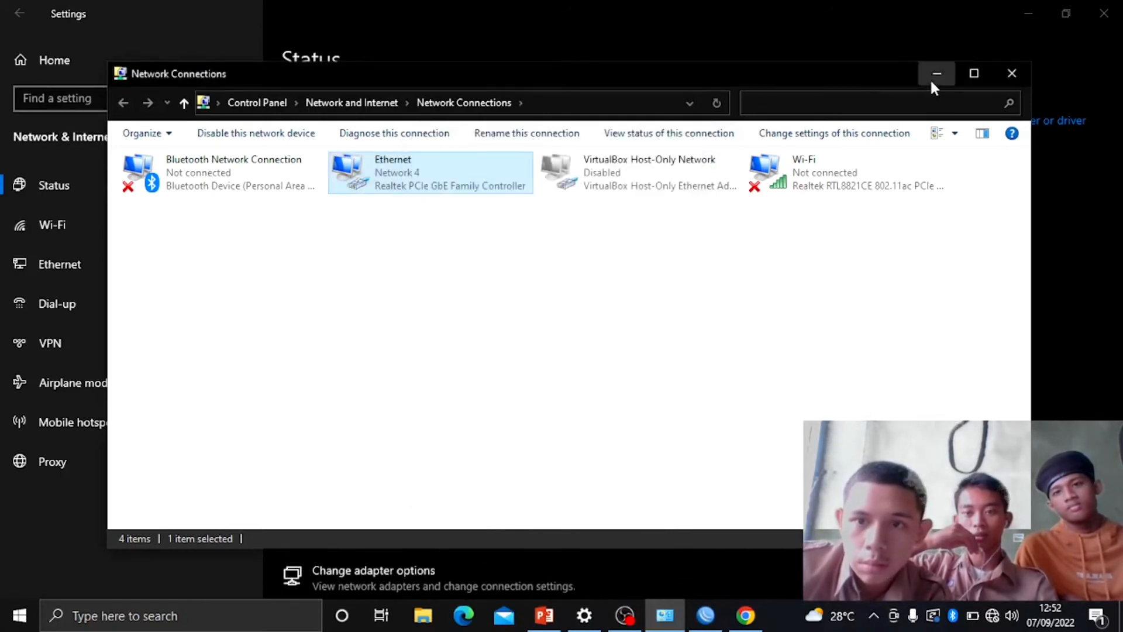
pyautogui.click(936, 74)
pyautogui.click(1024, 16)
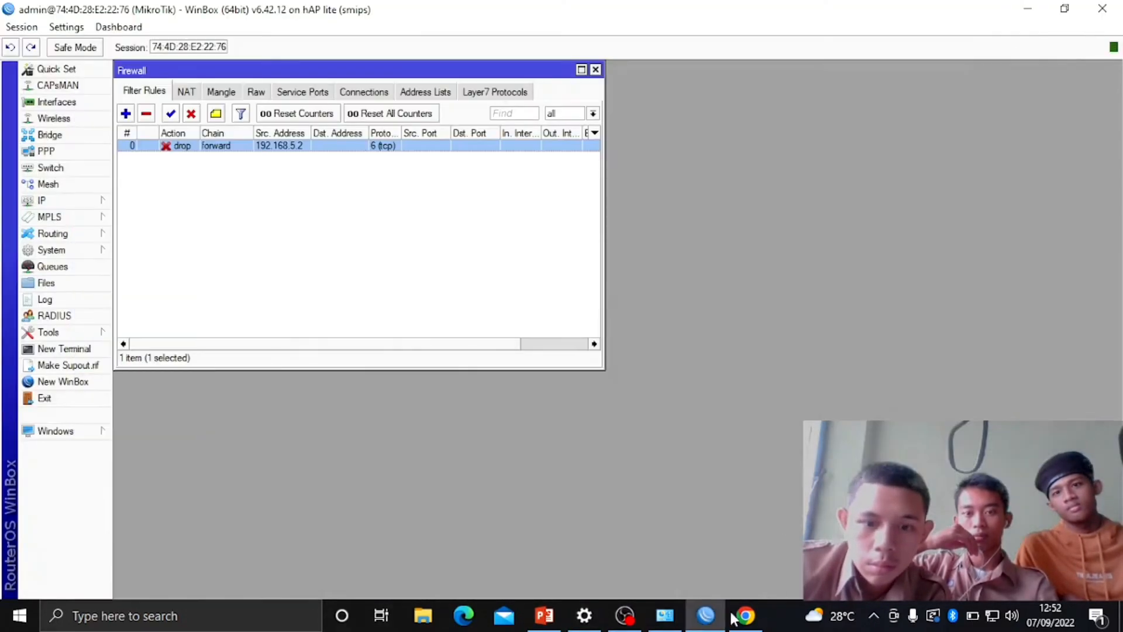
# Switch to Chrome and open detik.com to test the firewall block
pyautogui.click(747, 622)
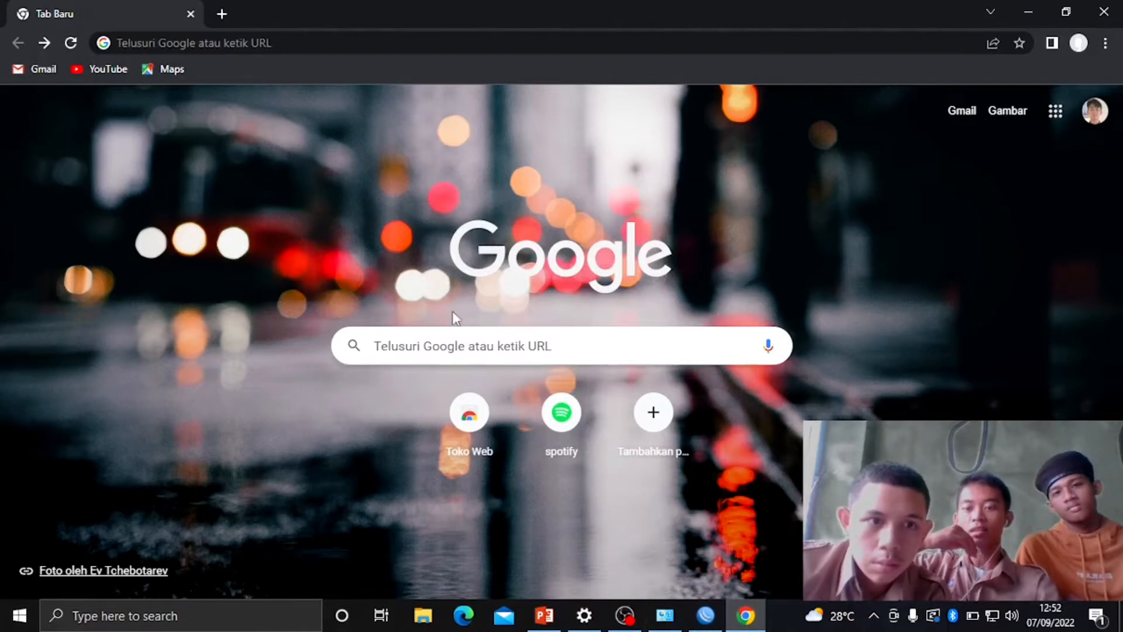
pyautogui.click(550, 347)
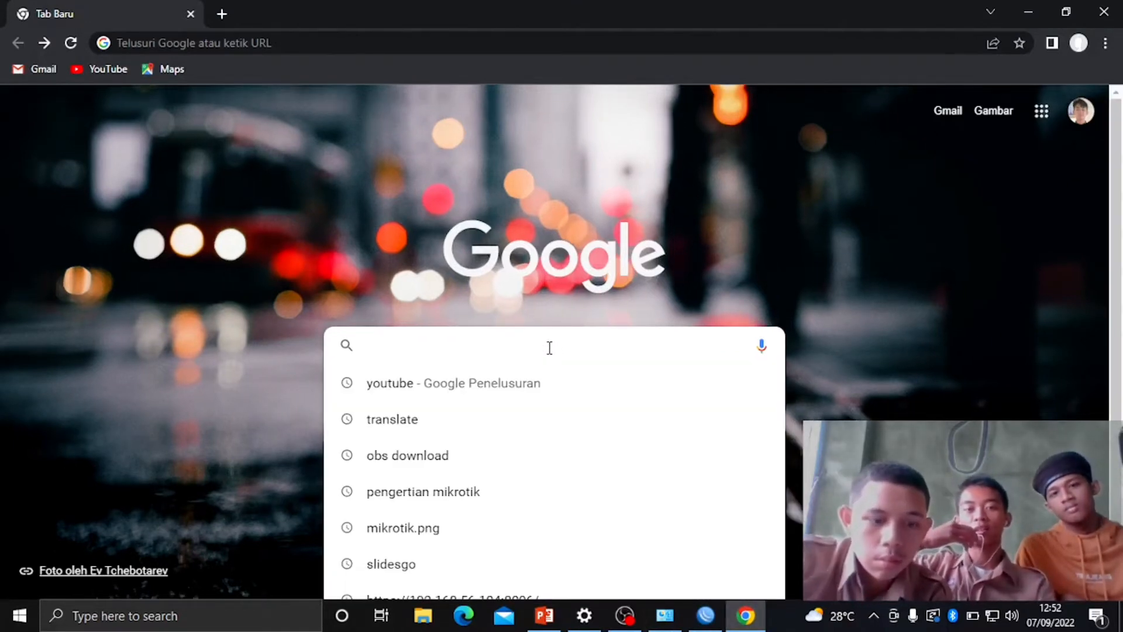
pyautogui.write('detik')
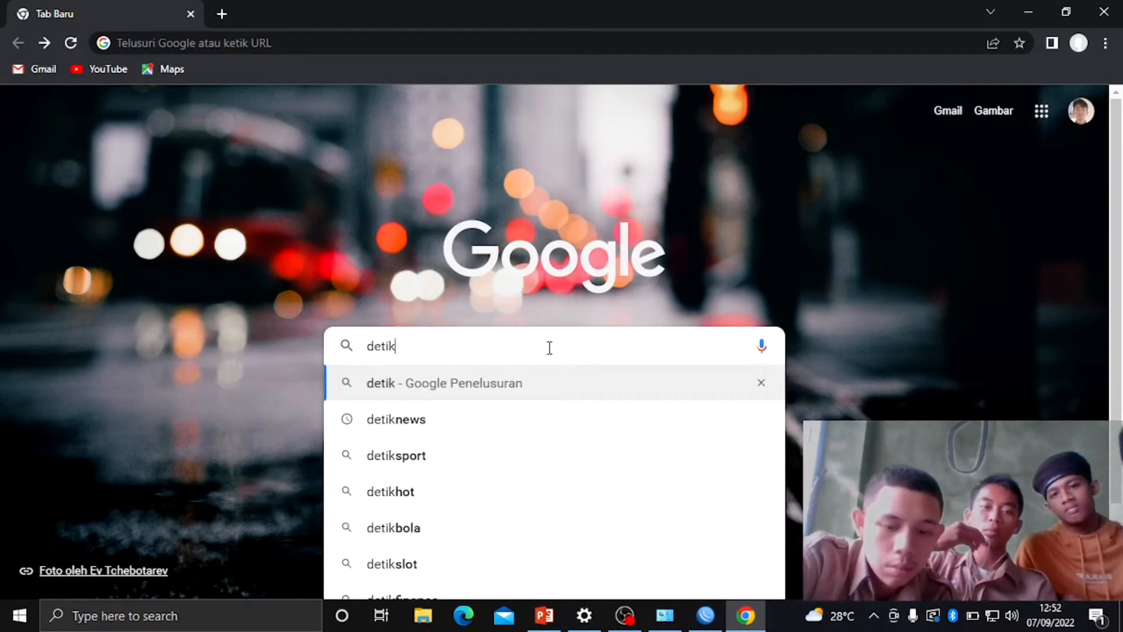
pyautogui.write('.co')
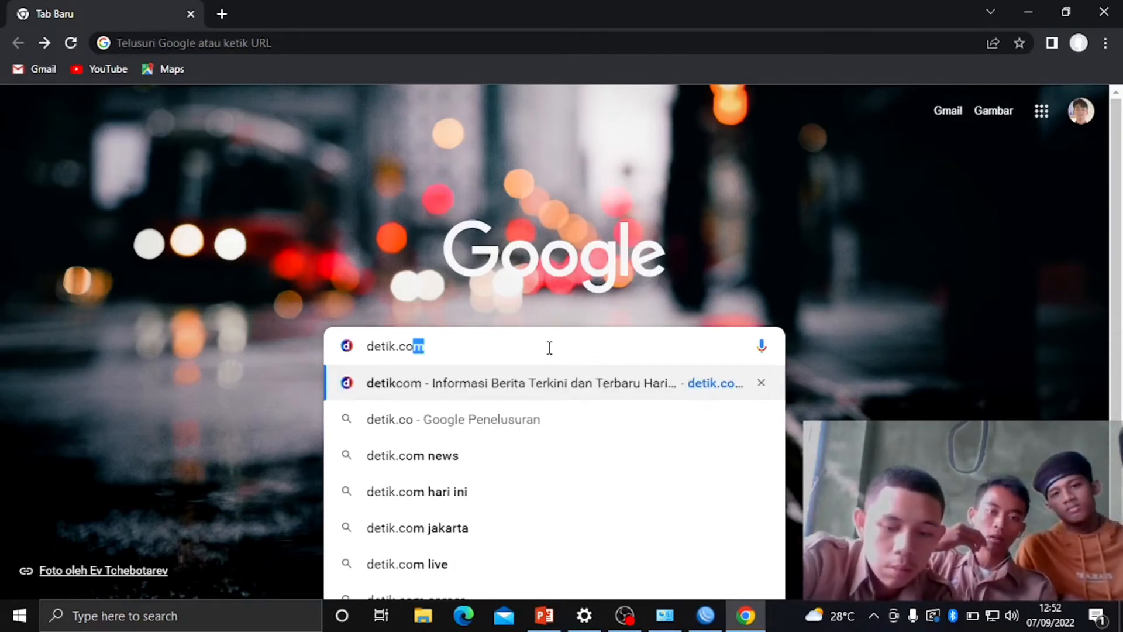
pyautogui.write('m')
pyautogui.press('Return')
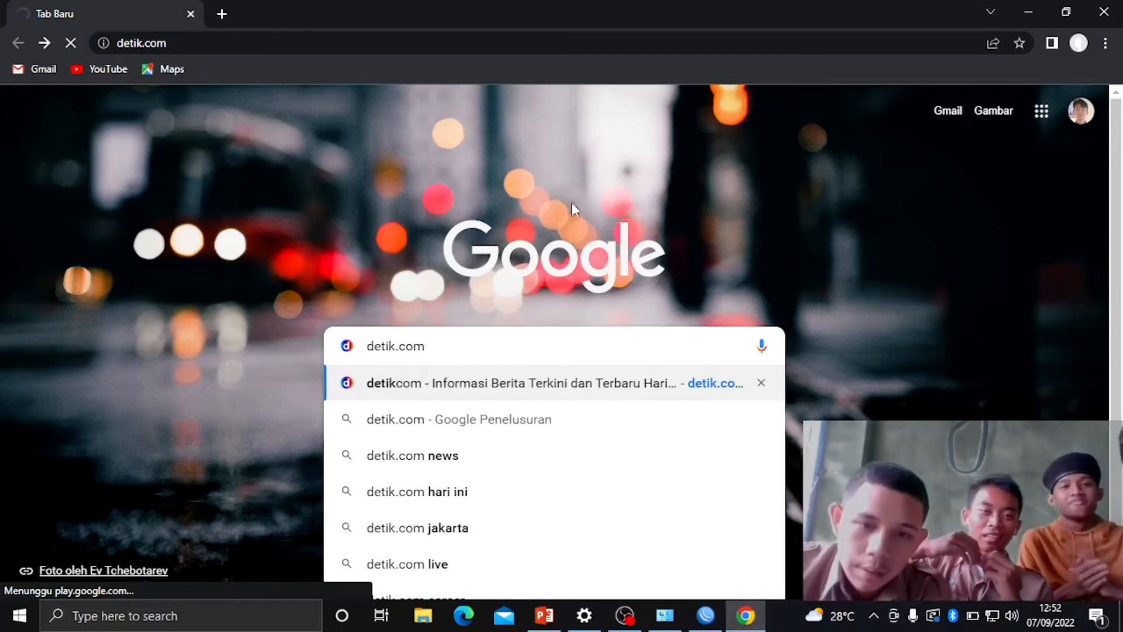
# Dismiss the search suggestions, check the drop rule in WinBox's firewall filter list, and return to Chrome
pyautogui.click(761, 383)
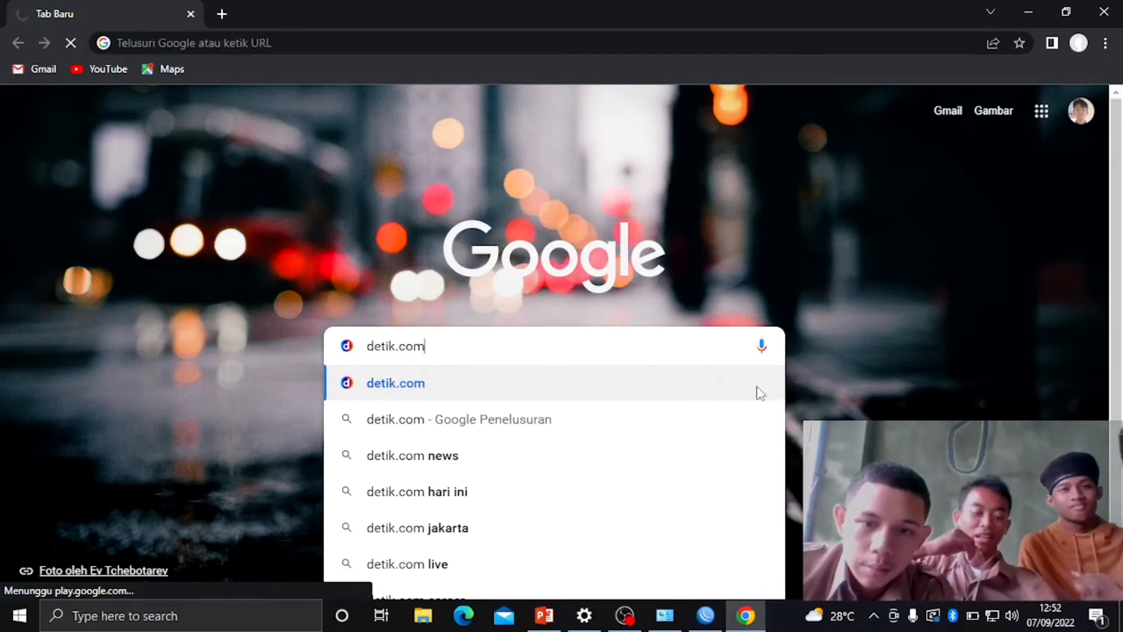
pyautogui.click(710, 300)
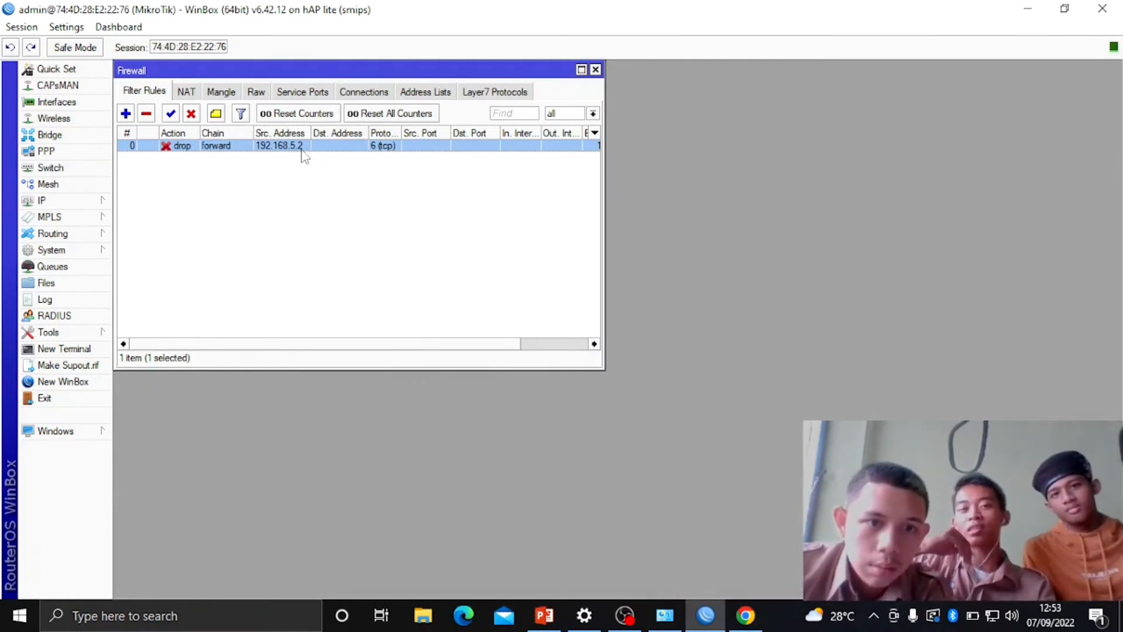
pyautogui.click(745, 615)
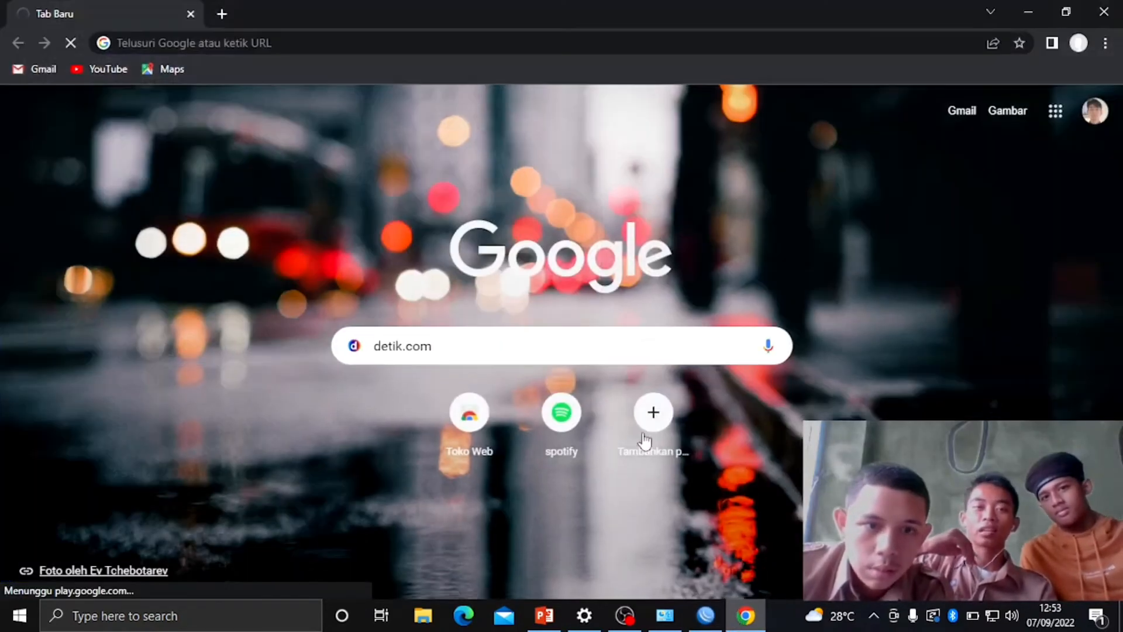
# Try to replace detik.com with youtube in the new tab page's search box
pyautogui.click(491, 340)
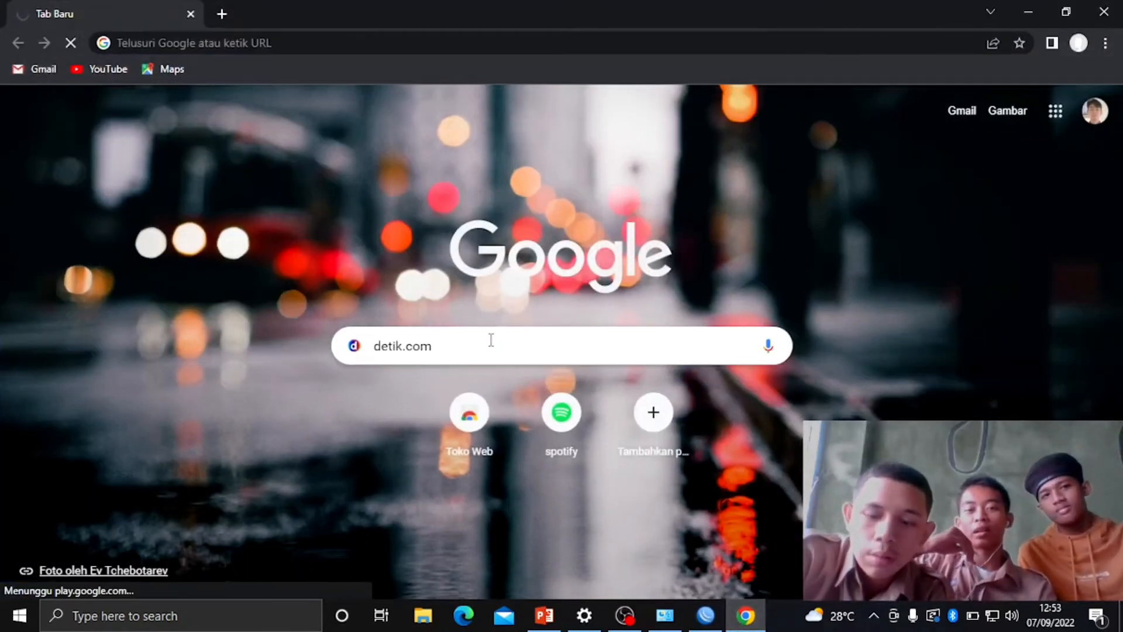
pyautogui.press('BackSpace')
pyautogui.press('BackSpace')
pyautogui.press('BackSpace')
pyautogui.press('BackSpace')
pyautogui.press('BackSpace')
pyautogui.press('BackSpace')
pyautogui.press('BackSpace')
pyautogui.press('BackSpace')
pyautogui.press('BackSpace')
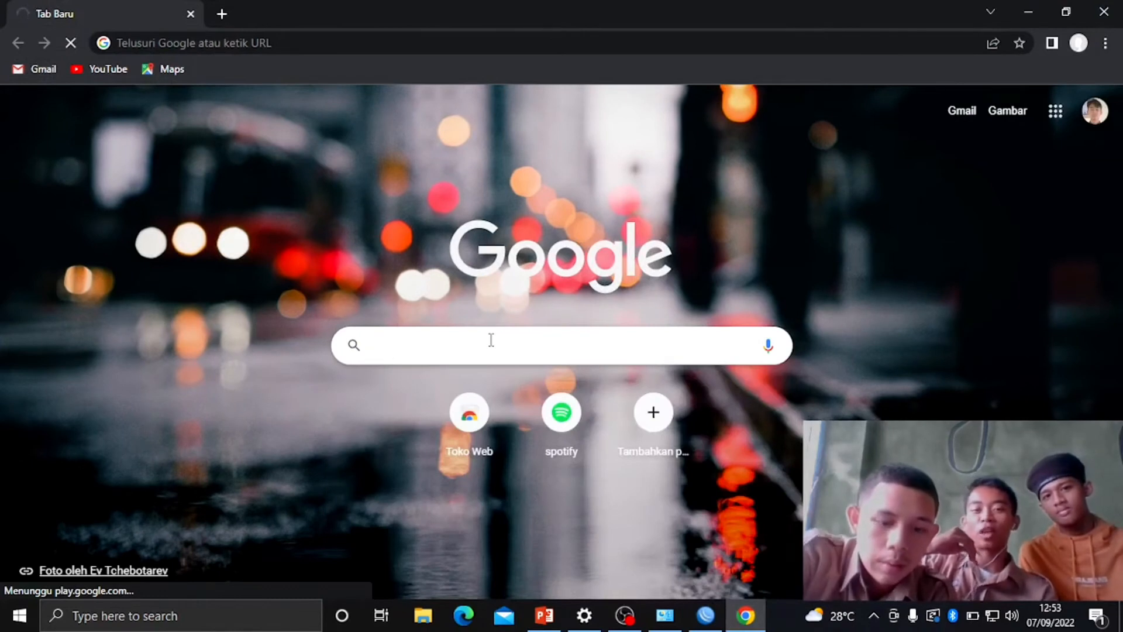
pyautogui.write('yout')
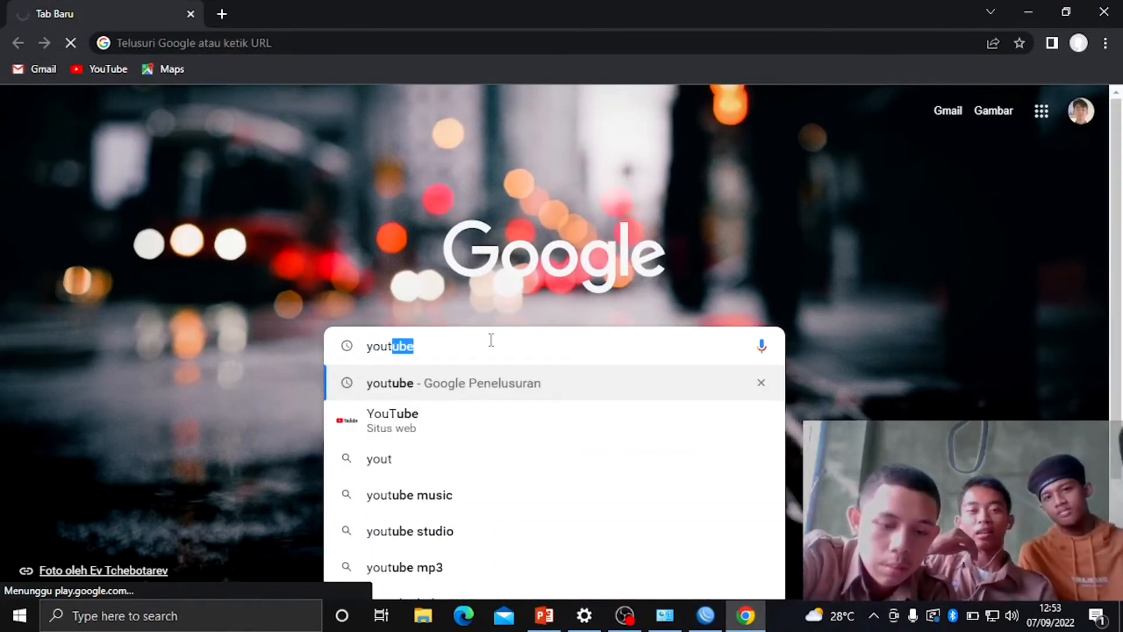
pyautogui.write('ub')
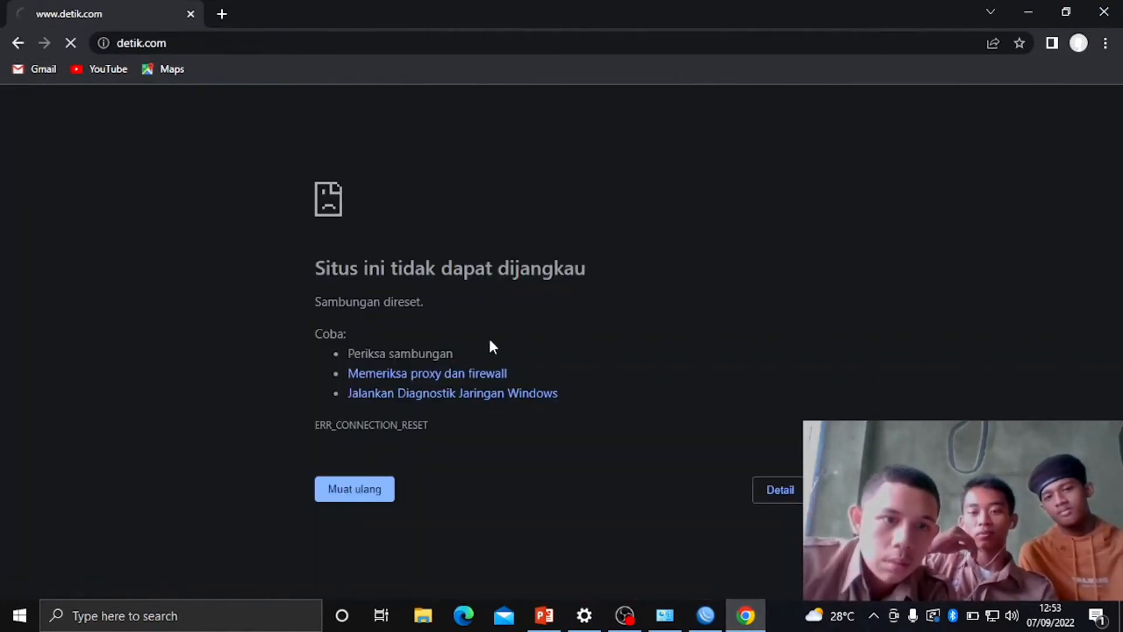
# Replace the detik.com address with youtube and run the web search to test access to other sites
pyautogui.click(265, 44)
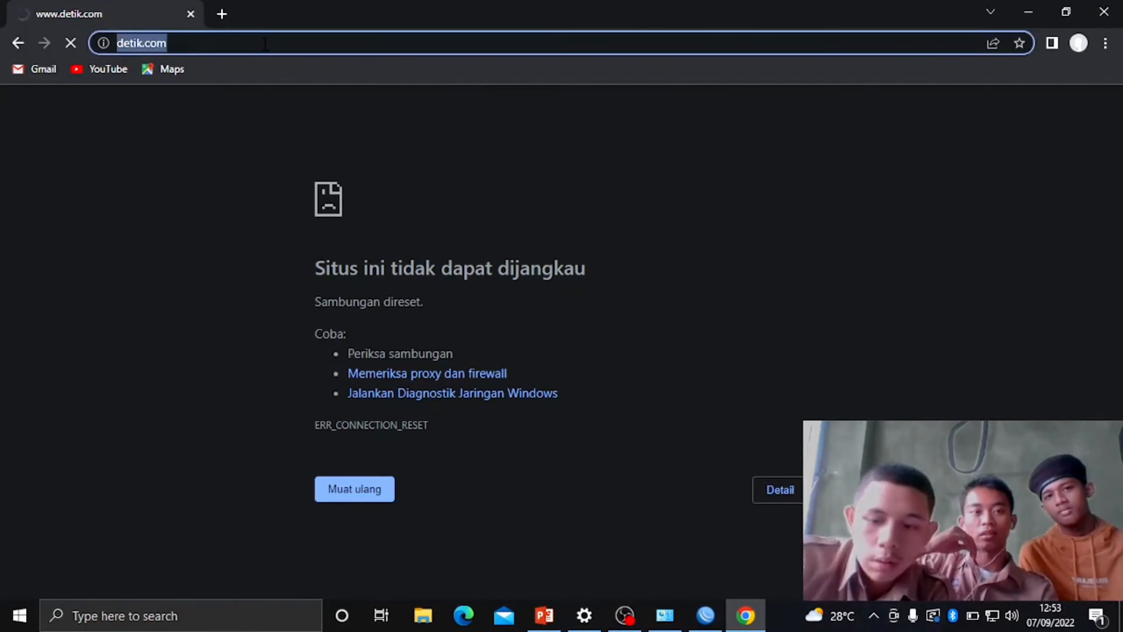
pyautogui.press('BackSpace')
pyautogui.write('youtub')
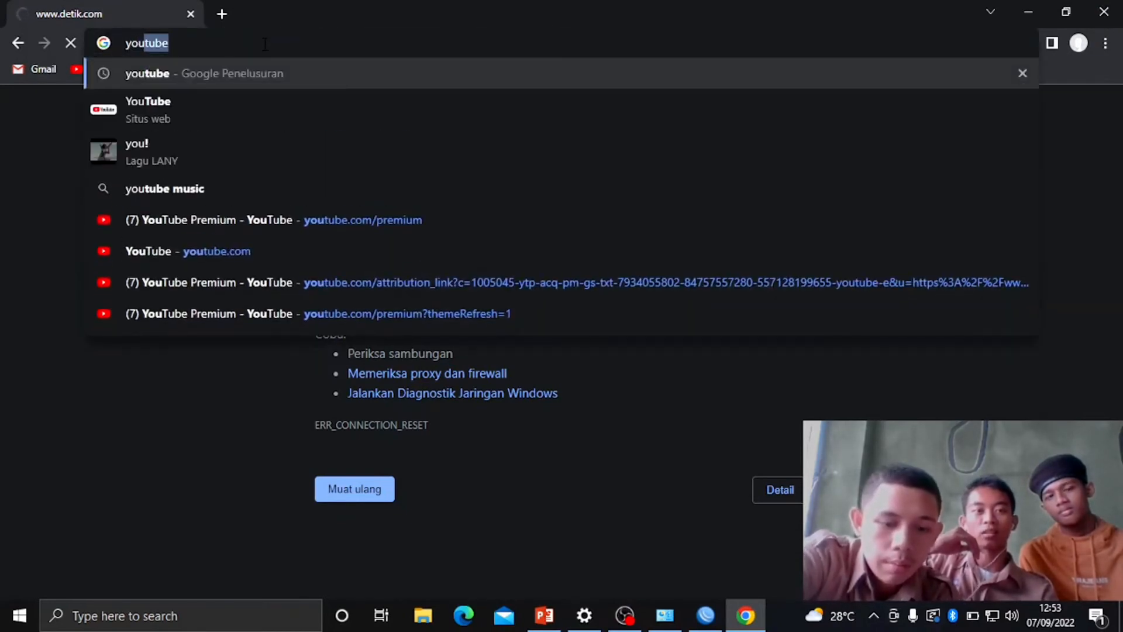
pyautogui.write('e')
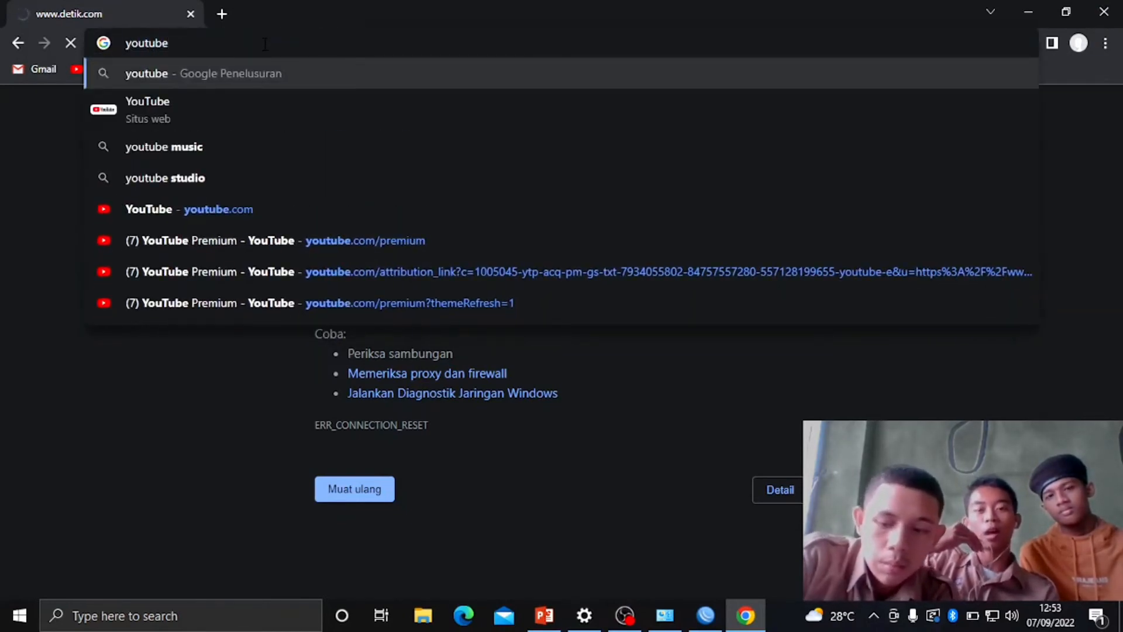
pyautogui.press('Return')
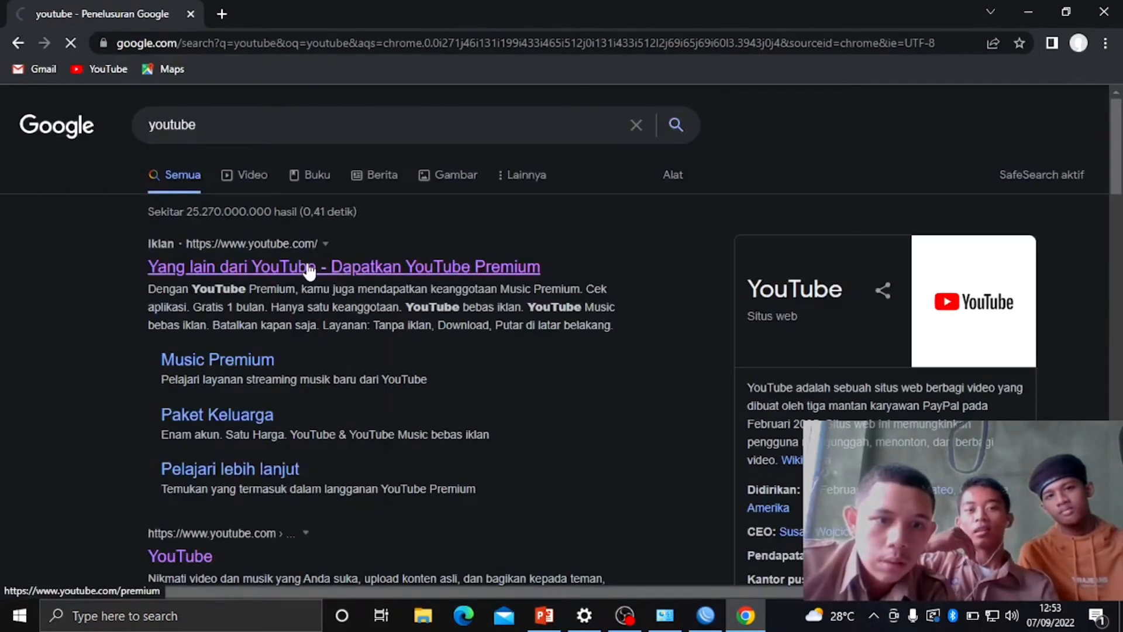
# Open the YouTube Premium result from the Google search and look through the page to test that it loads
pyautogui.click(310, 270)
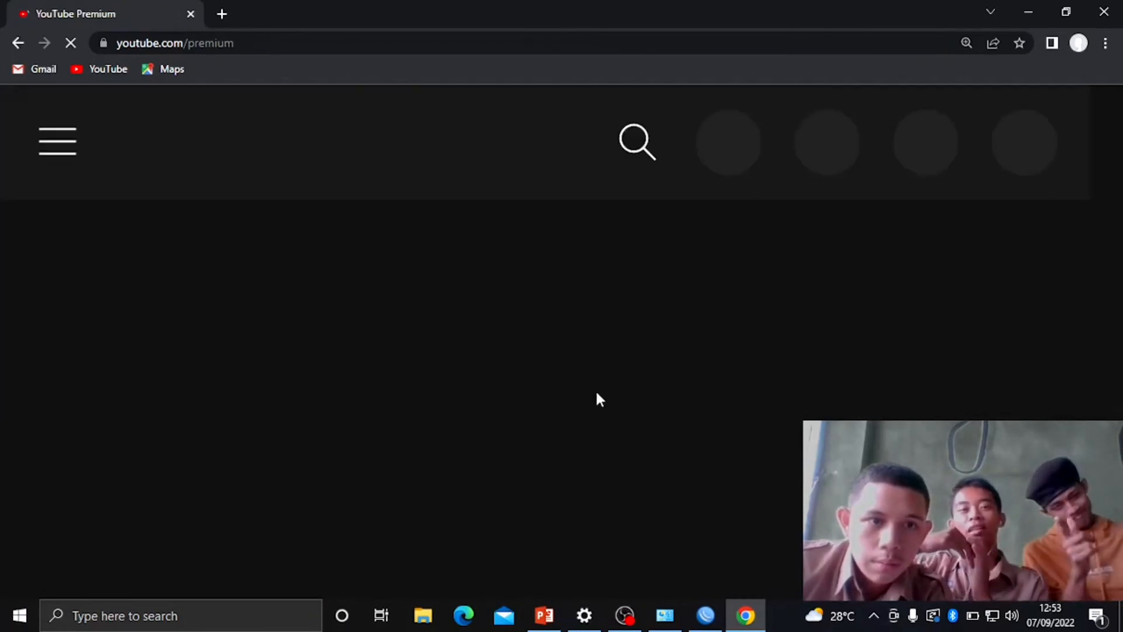
pyautogui.scroll(-10, 528, 389)
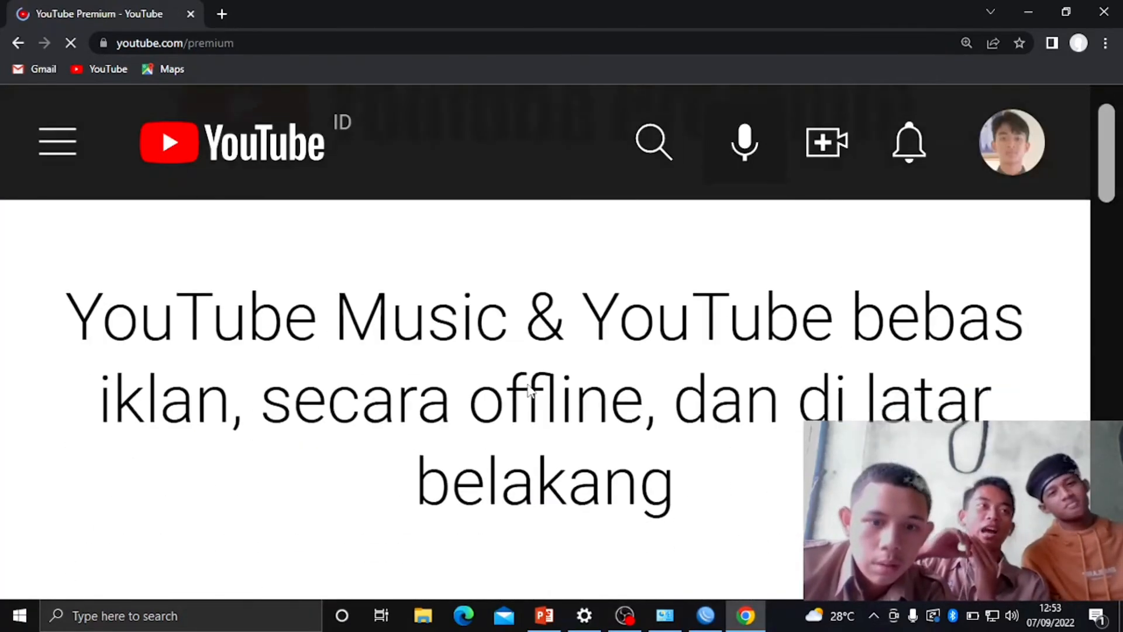
pyautogui.scroll(-10, 530, 390)
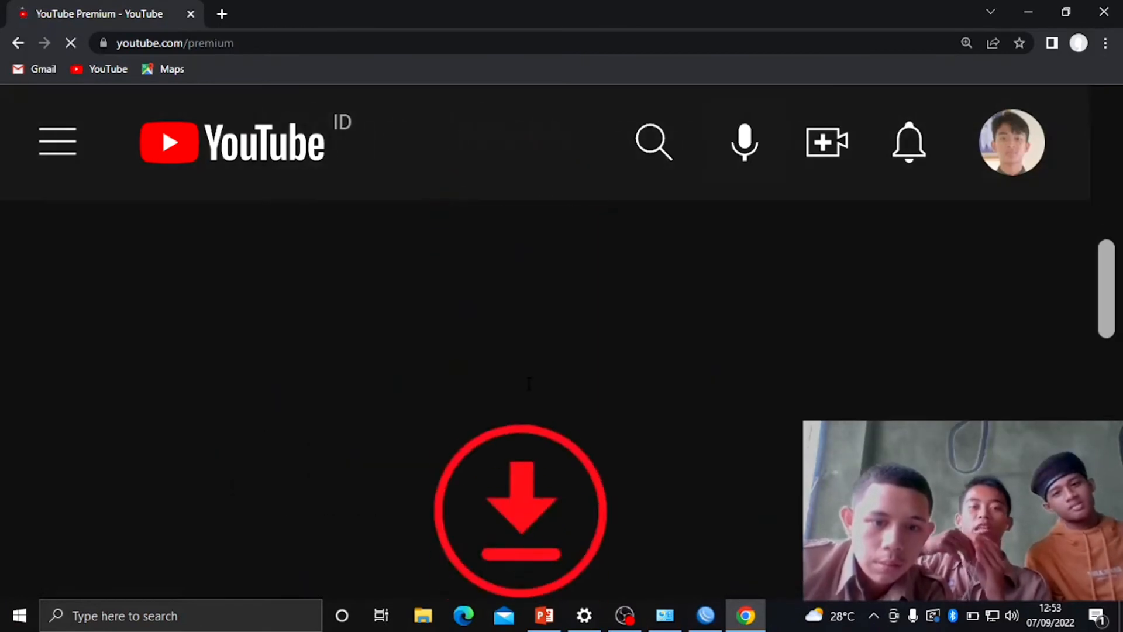
pyautogui.scroll(-5, 529, 390)
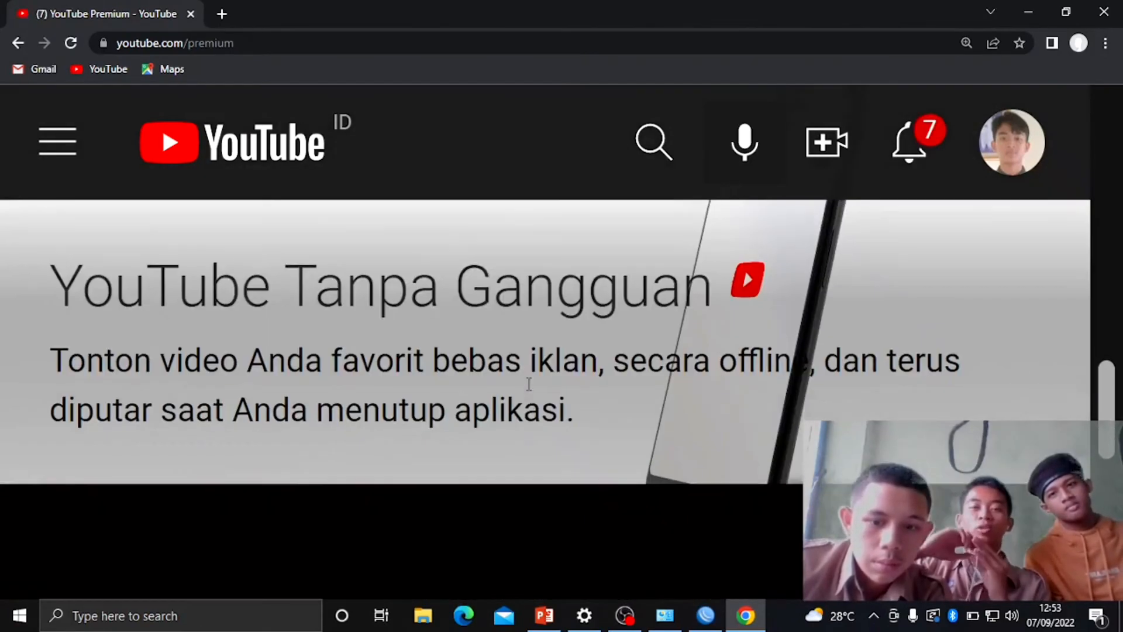
# Go to the YouTube home page and browse its category filters and video feed
pyautogui.click(58, 142)
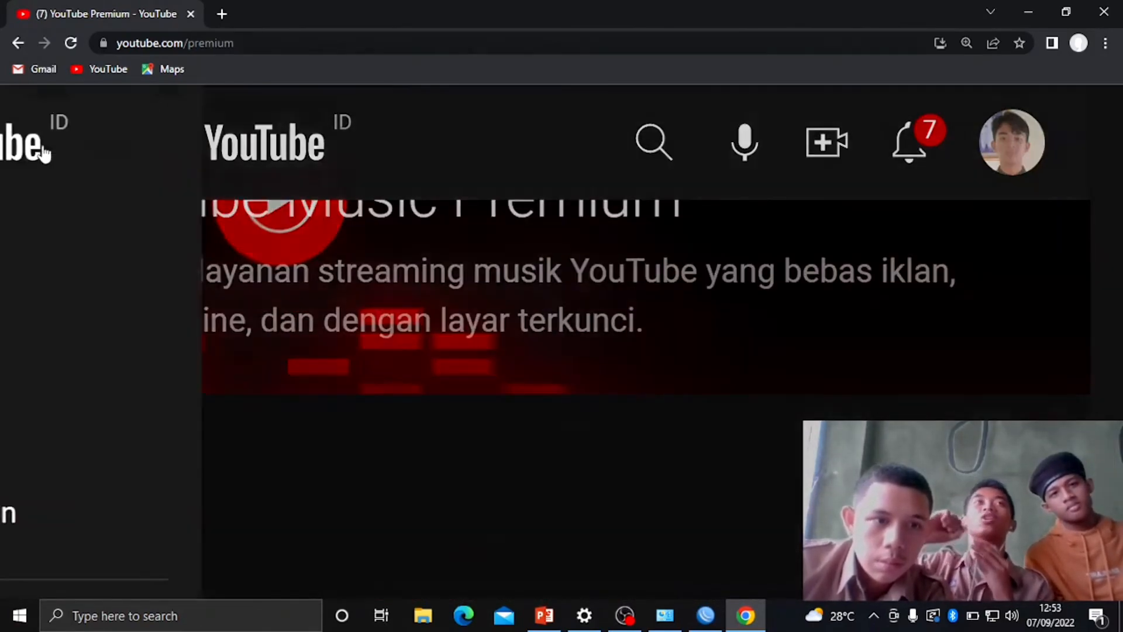
pyautogui.click(258, 279)
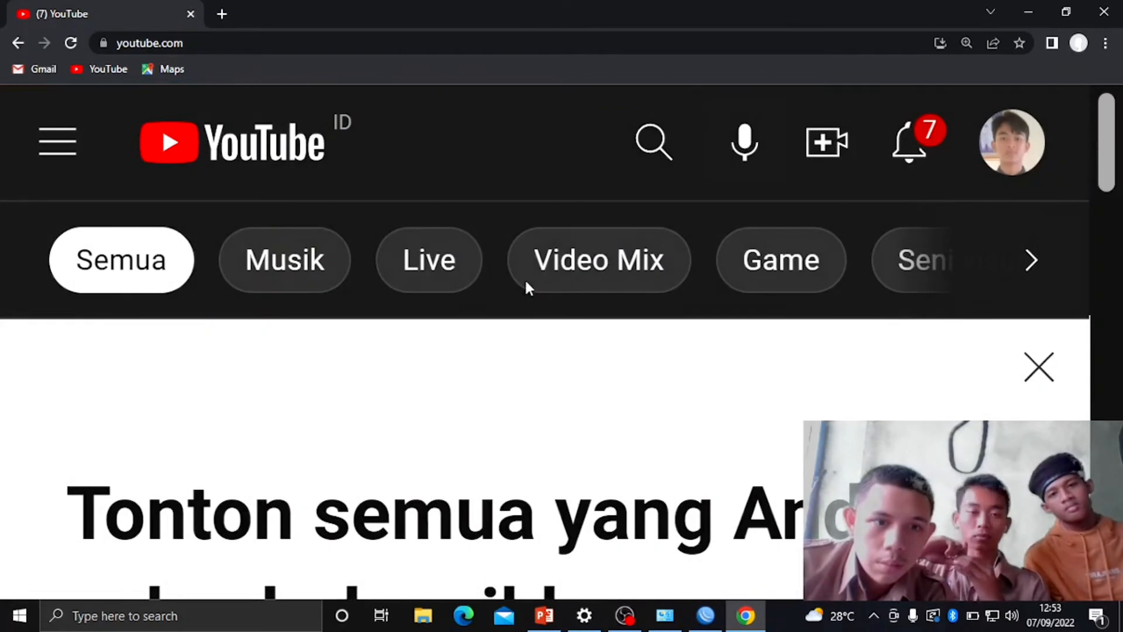
pyautogui.hscroll(3, 526, 289)
pyautogui.hscroll(3, 526, 316)
pyautogui.scroll(-5, 520, 356)
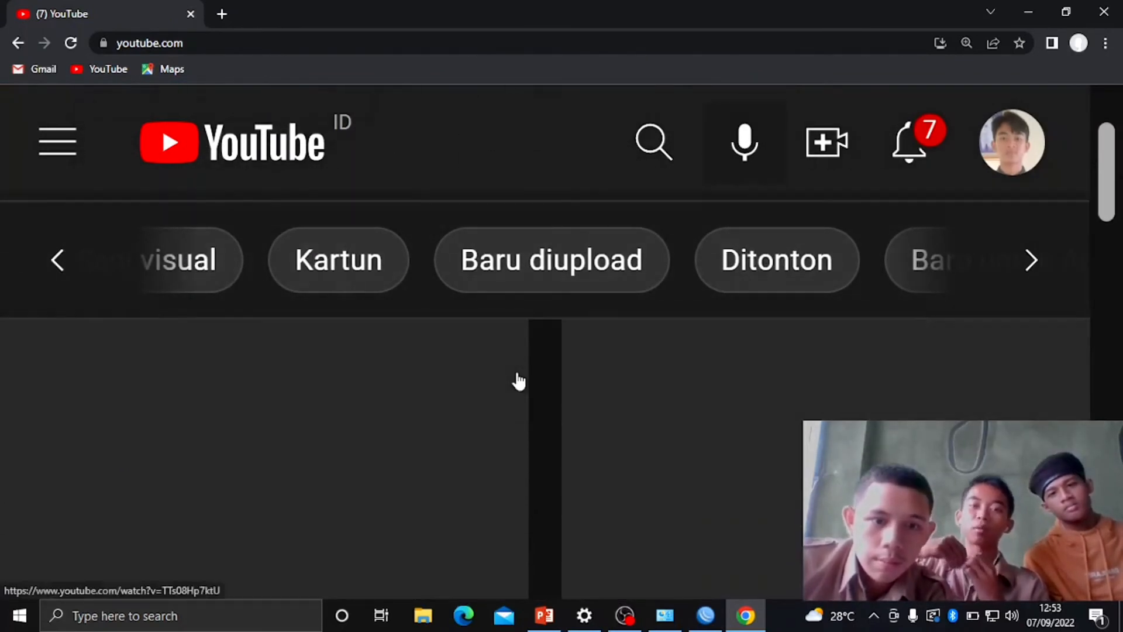
# Return to WinBox and start a new firewall filter rule with chain forward, source address 192.168.5.3 and protocol 6 (tcp)
pyautogui.click(1029, 11)
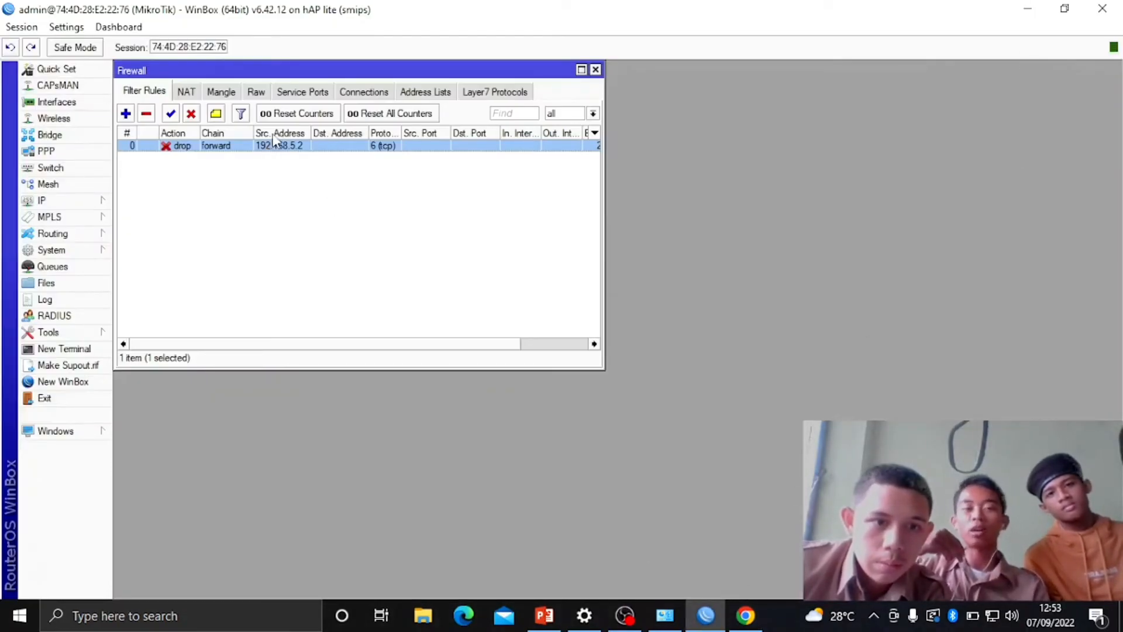
pyautogui.click(126, 113)
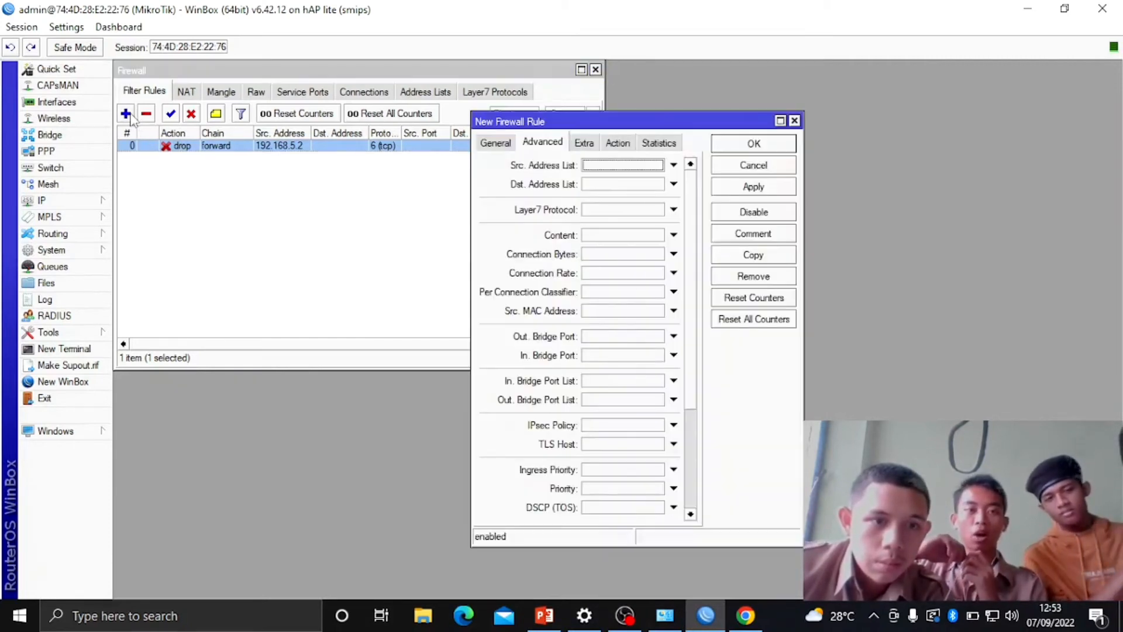
pyautogui.click(494, 146)
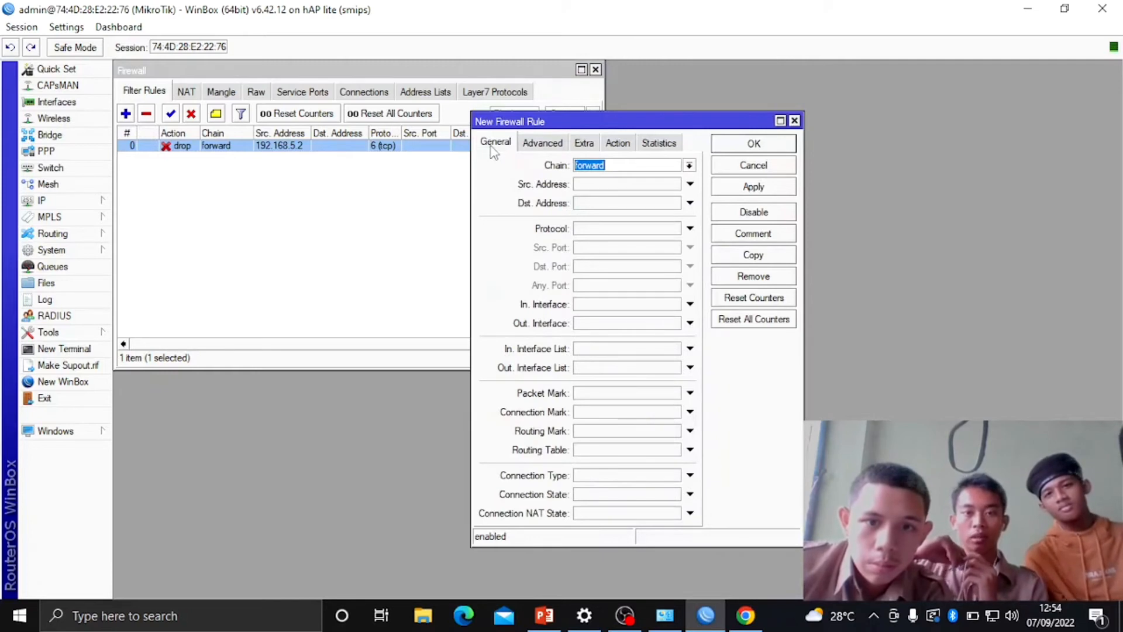
pyautogui.click(690, 186)
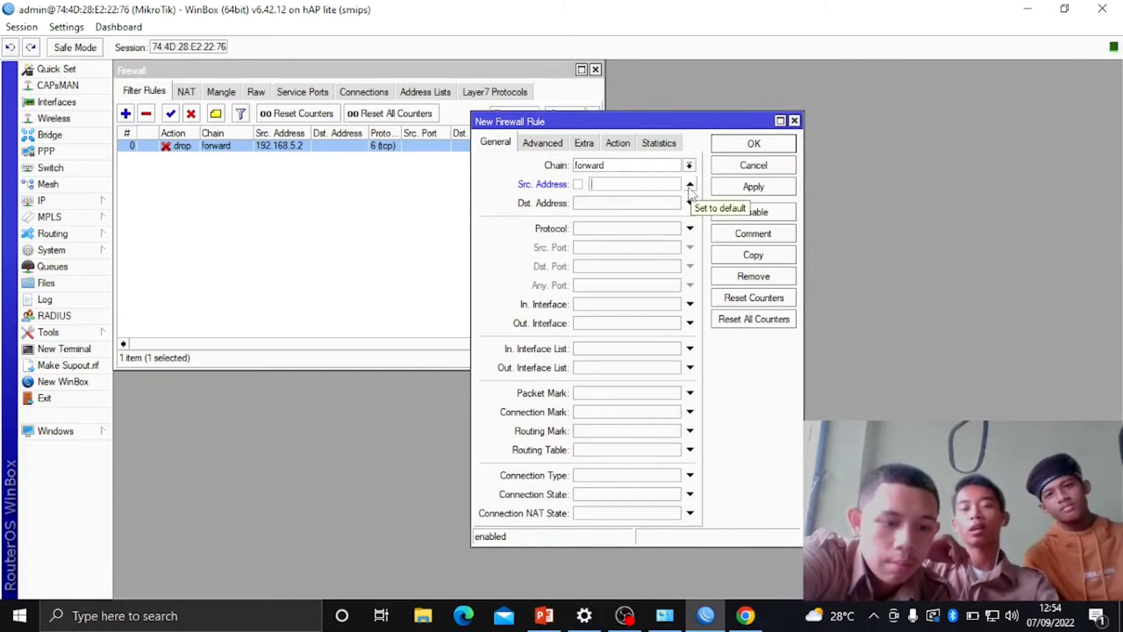
pyautogui.write('192.168.5.3')
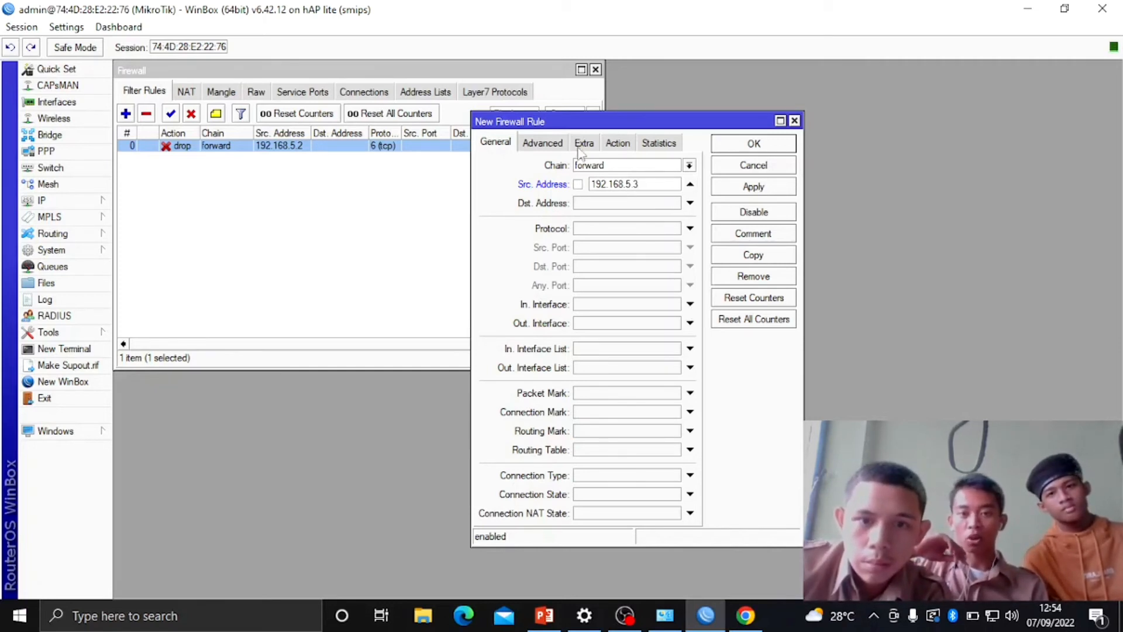
pyautogui.click(691, 229)
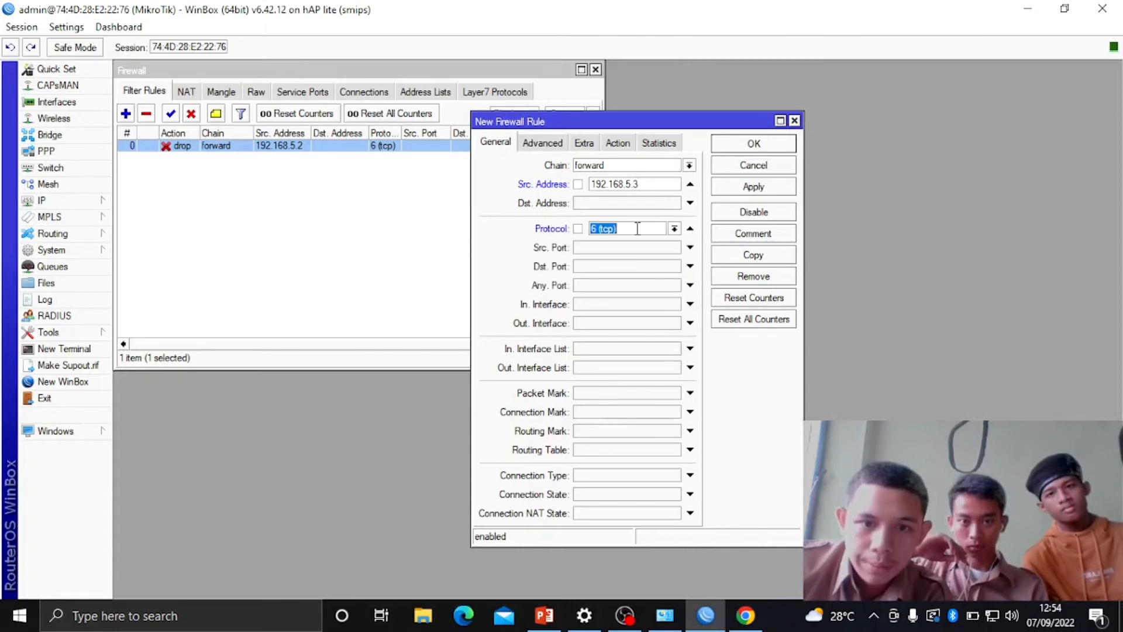
# Review the new firewall rule's advanced and extra options, set its action to drop, and save the rule
pyautogui.click(543, 144)
pyautogui.click(587, 144)
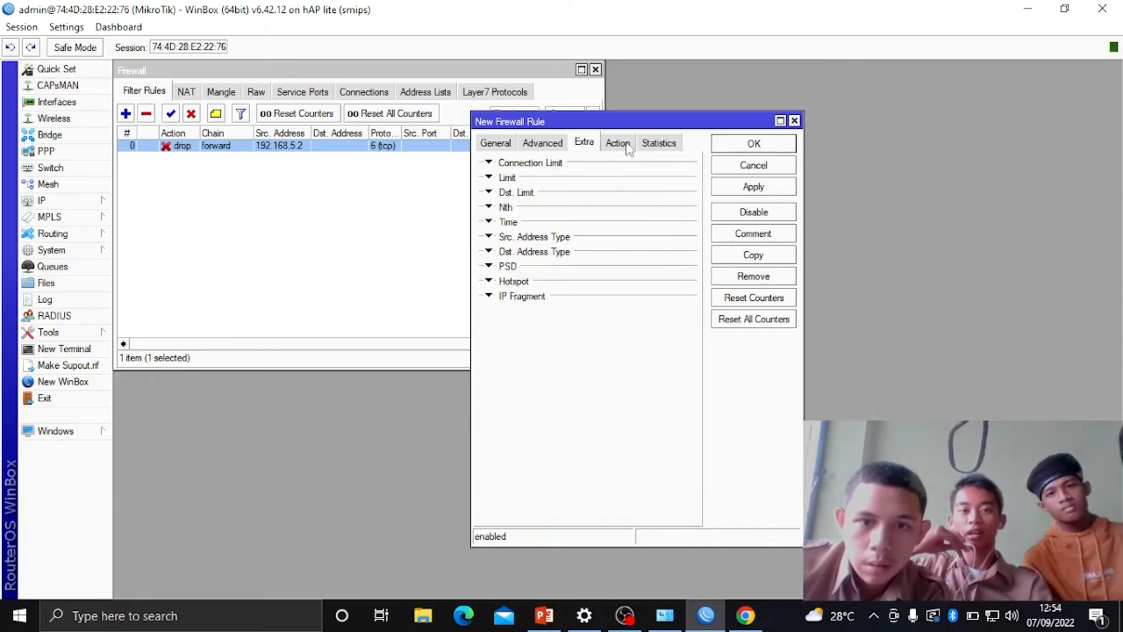
pyautogui.click(549, 144)
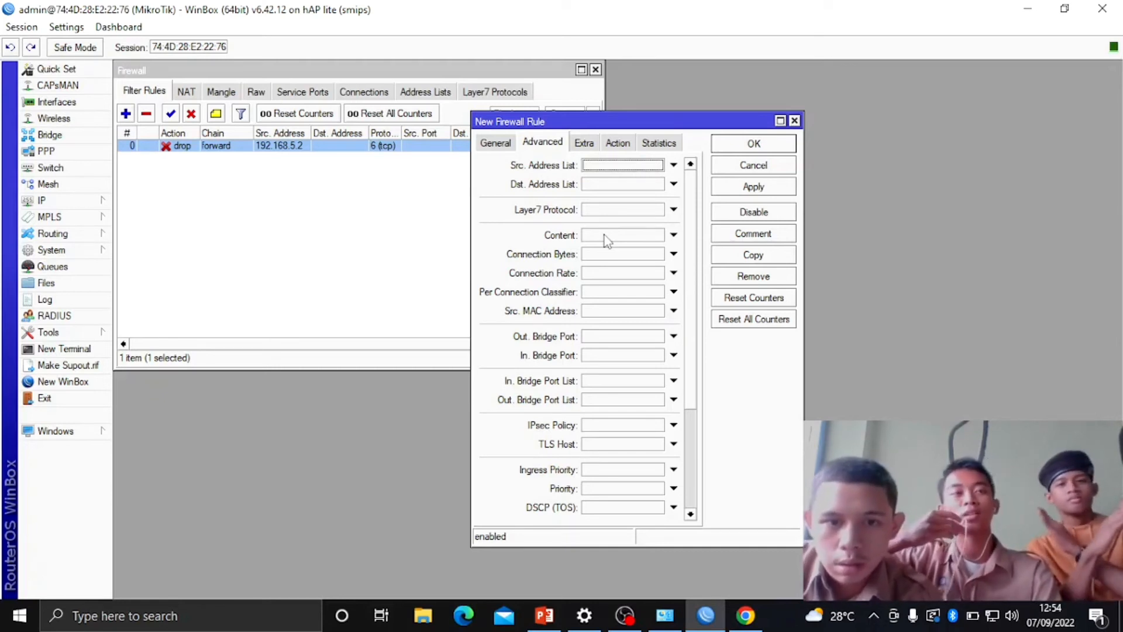
pyautogui.click(622, 146)
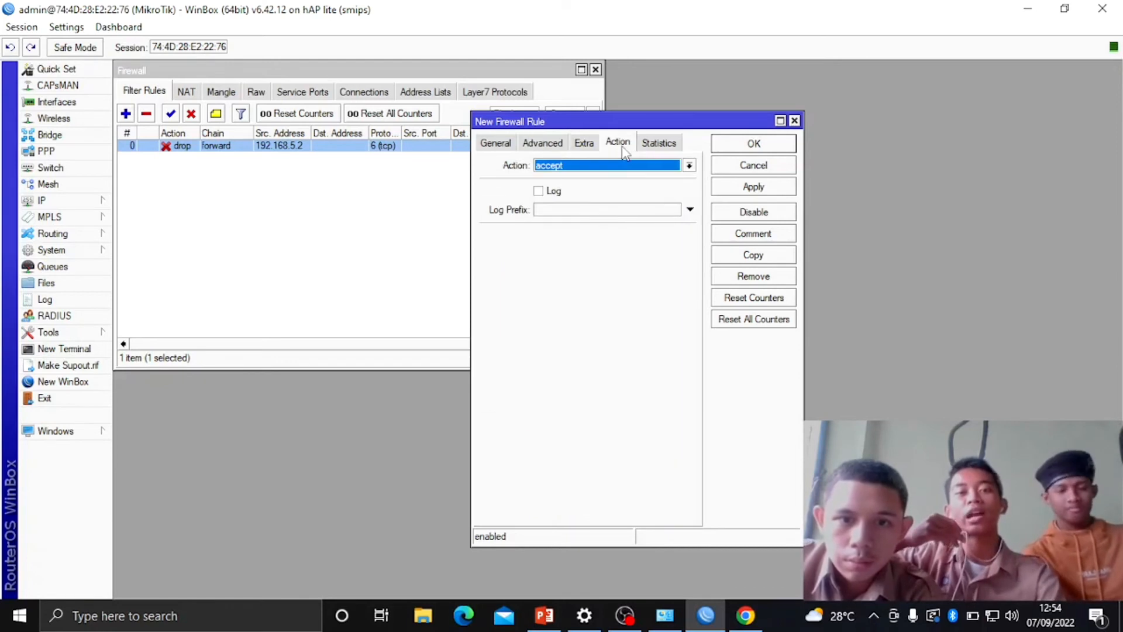
pyautogui.click(689, 165)
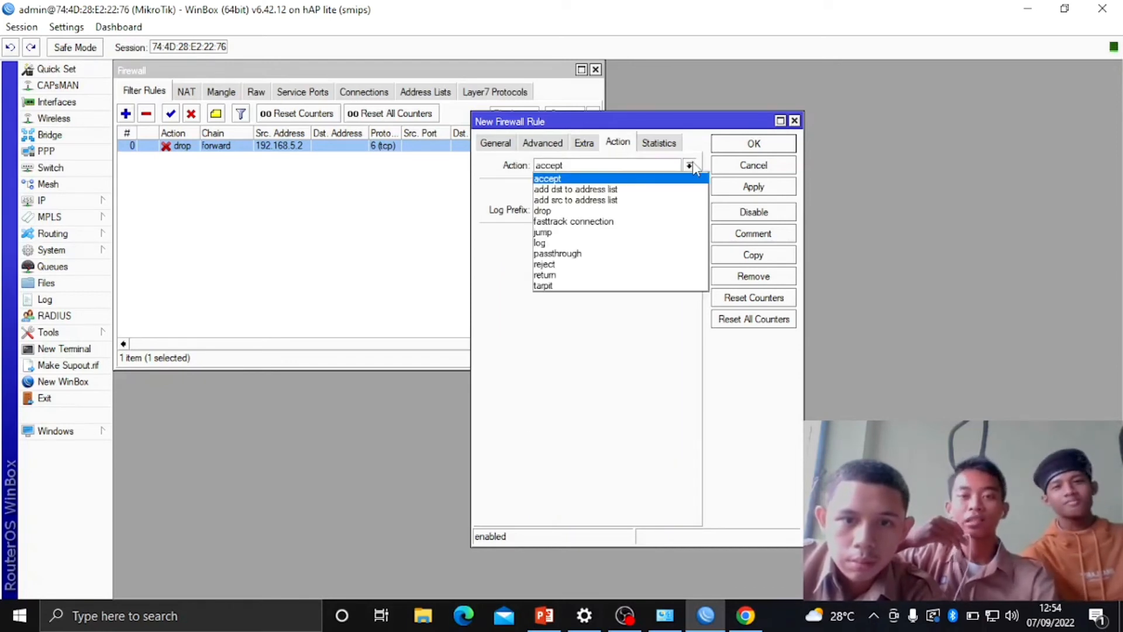
pyautogui.click(662, 210)
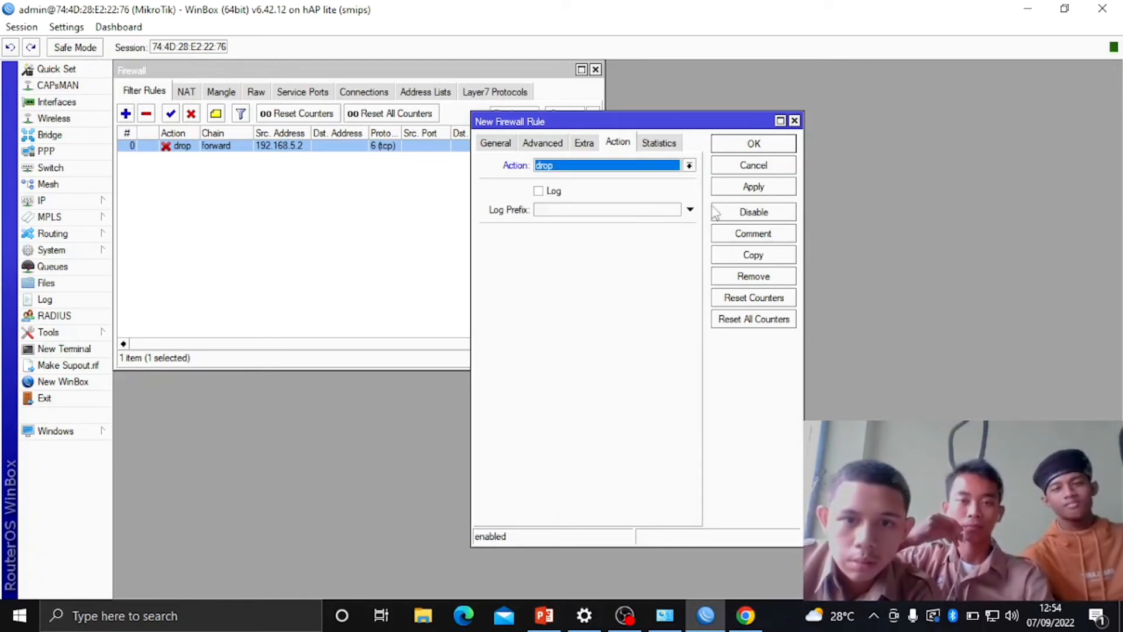
pyautogui.click(754, 187)
pyautogui.click(757, 145)
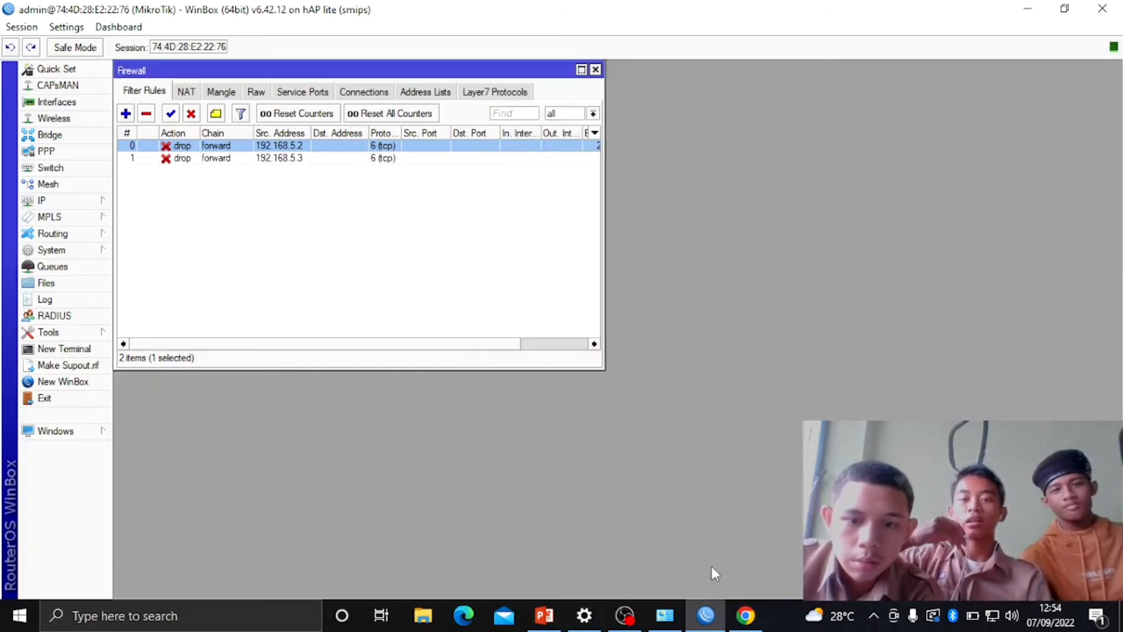
# Switch to the Windows network settings and open the Ethernet adapter's properties
pyautogui.rightClick(990, 626)
pyautogui.click(992, 602)
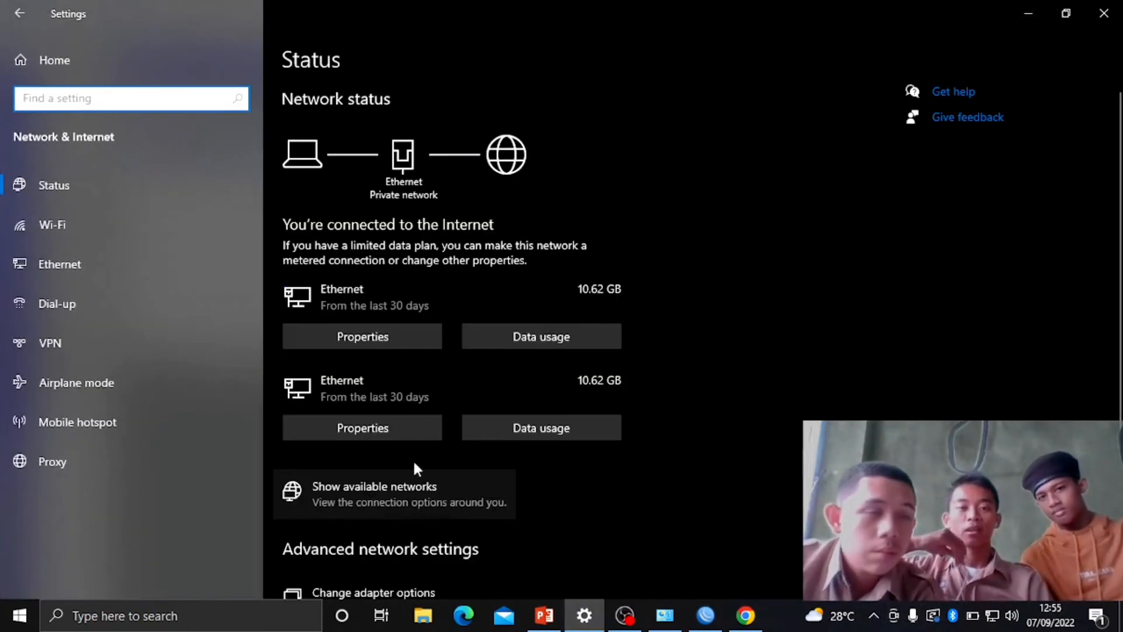
pyautogui.scroll(-3, 384, 501)
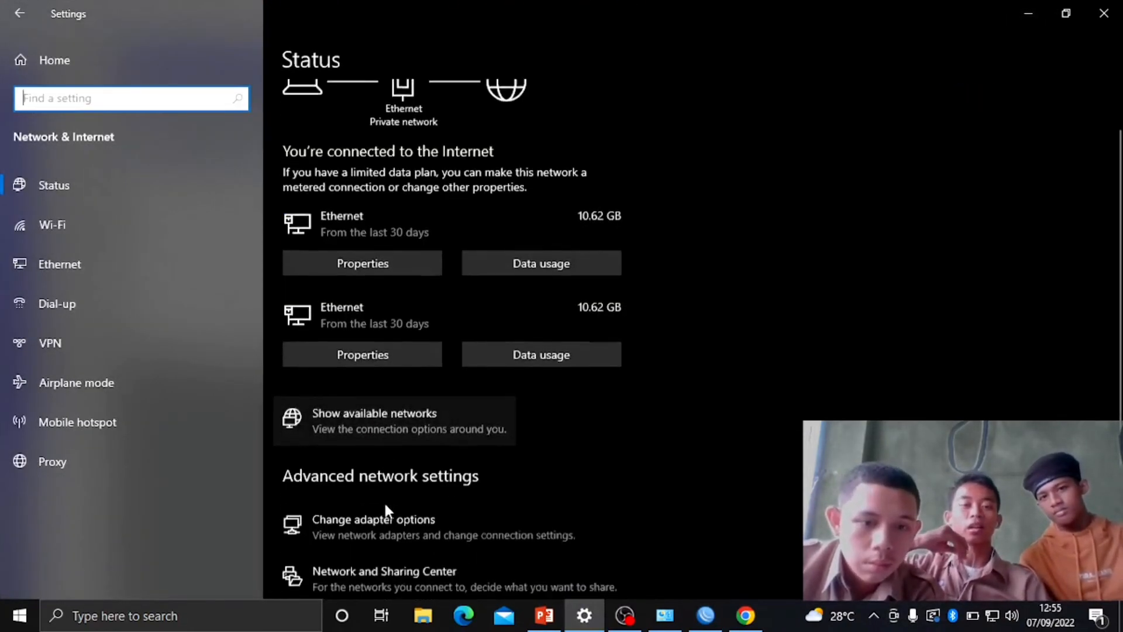
pyautogui.click(384, 501)
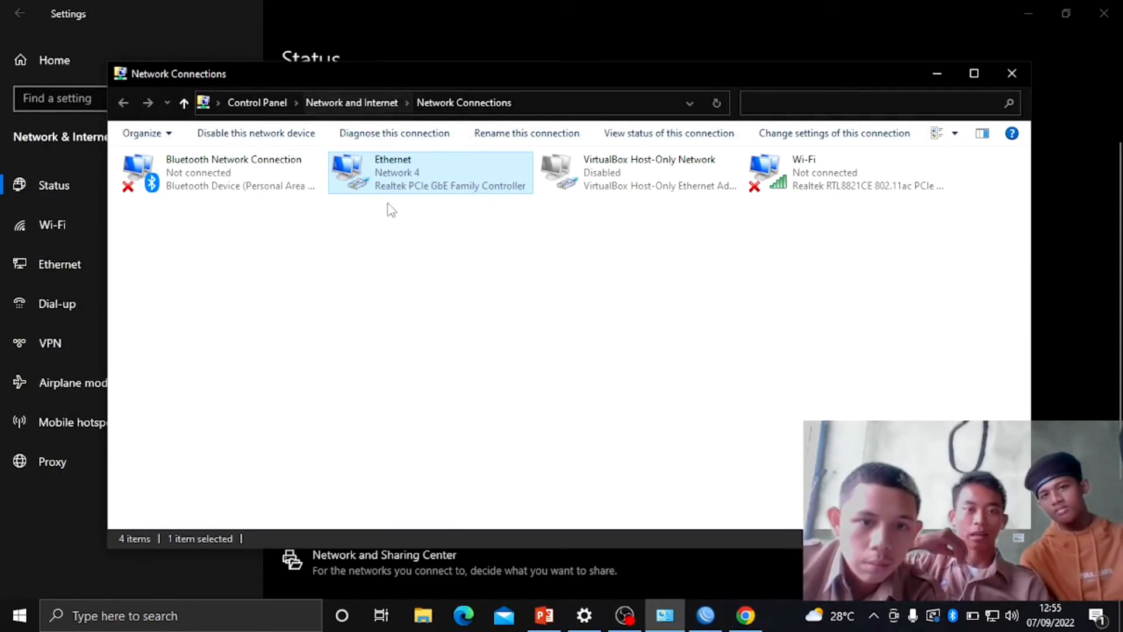
pyautogui.rightClick(386, 183)
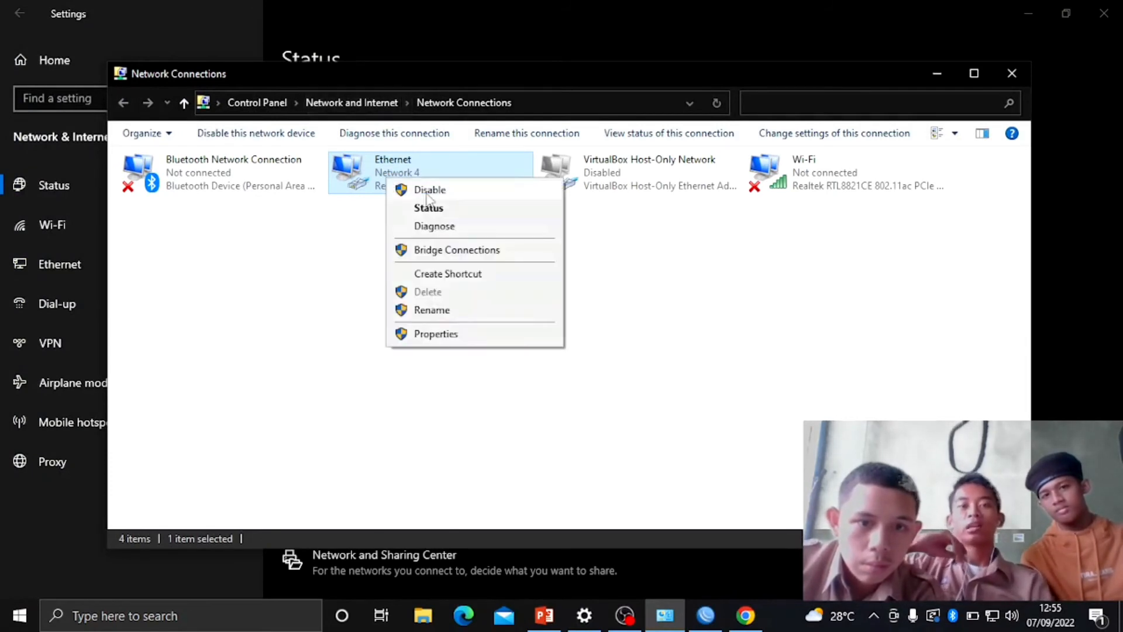
pyautogui.click(435, 334)
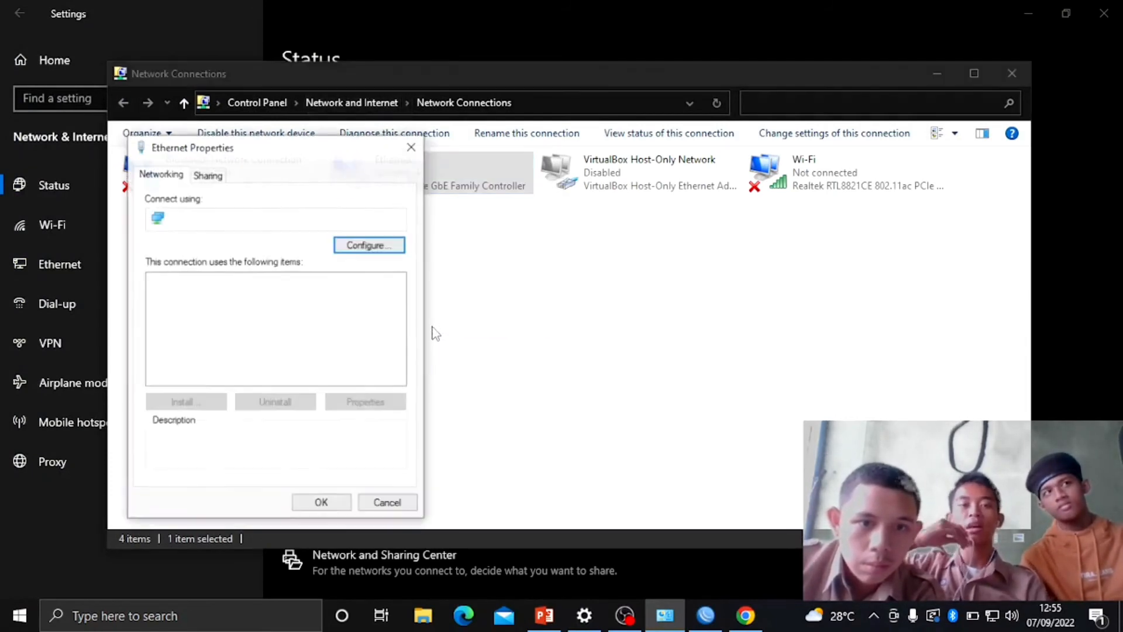
# Set the Ethernet adapter's IPv4 address to 192.168.5.3 and confirm the adapter's properties
pyautogui.doubleClick(295, 336)
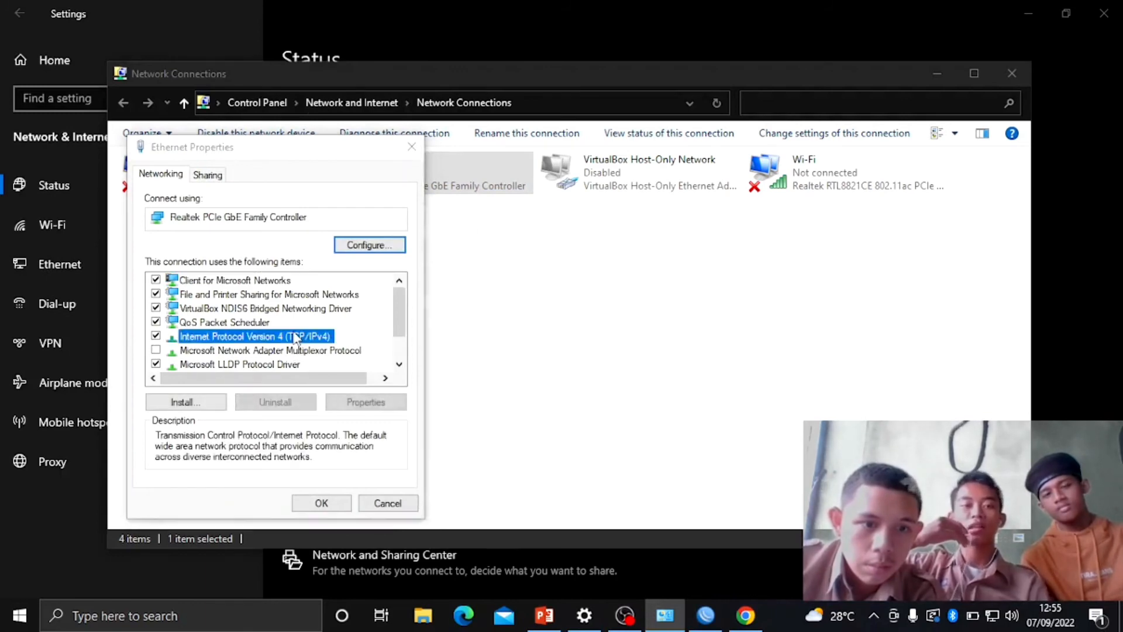
pyautogui.click(415, 348)
pyautogui.write('2.168.5.3')
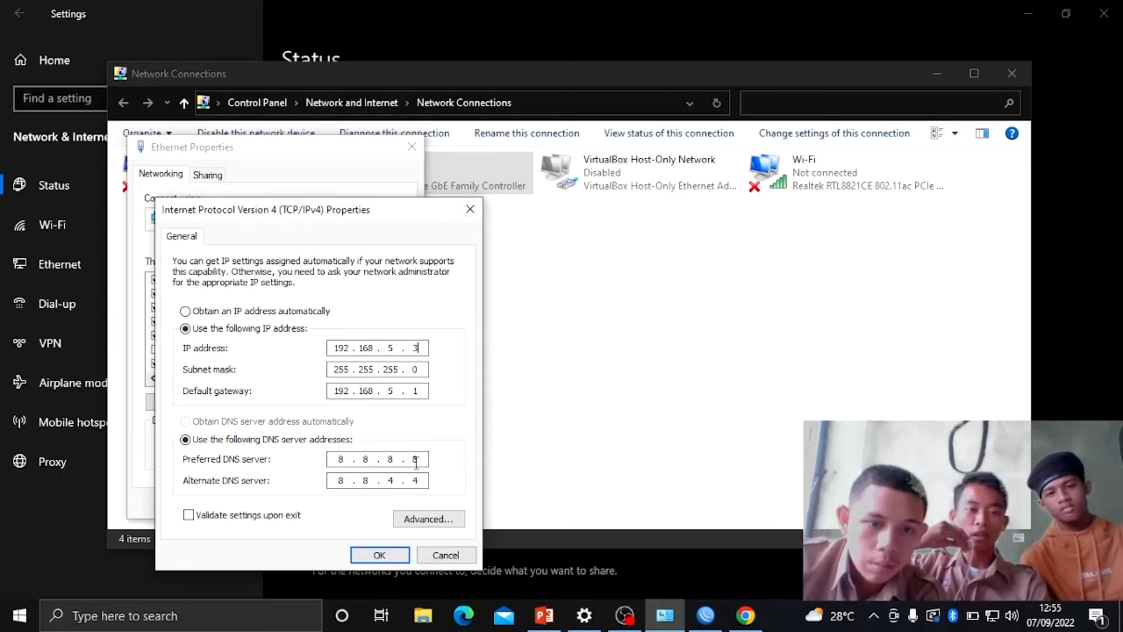
pyautogui.click(394, 560)
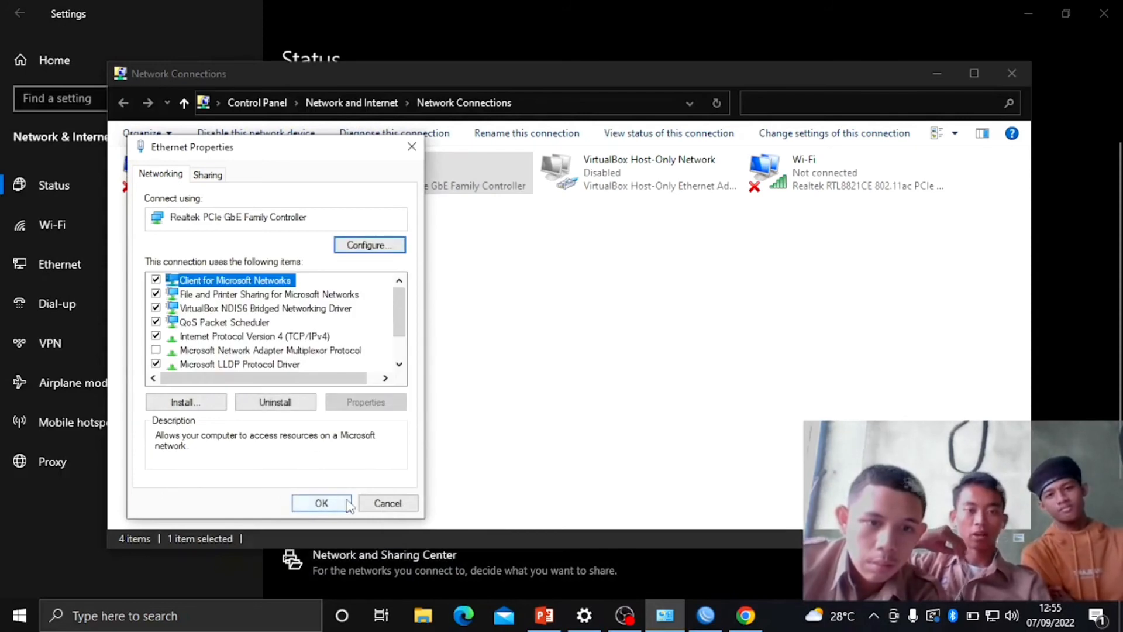
pyautogui.click(321, 503)
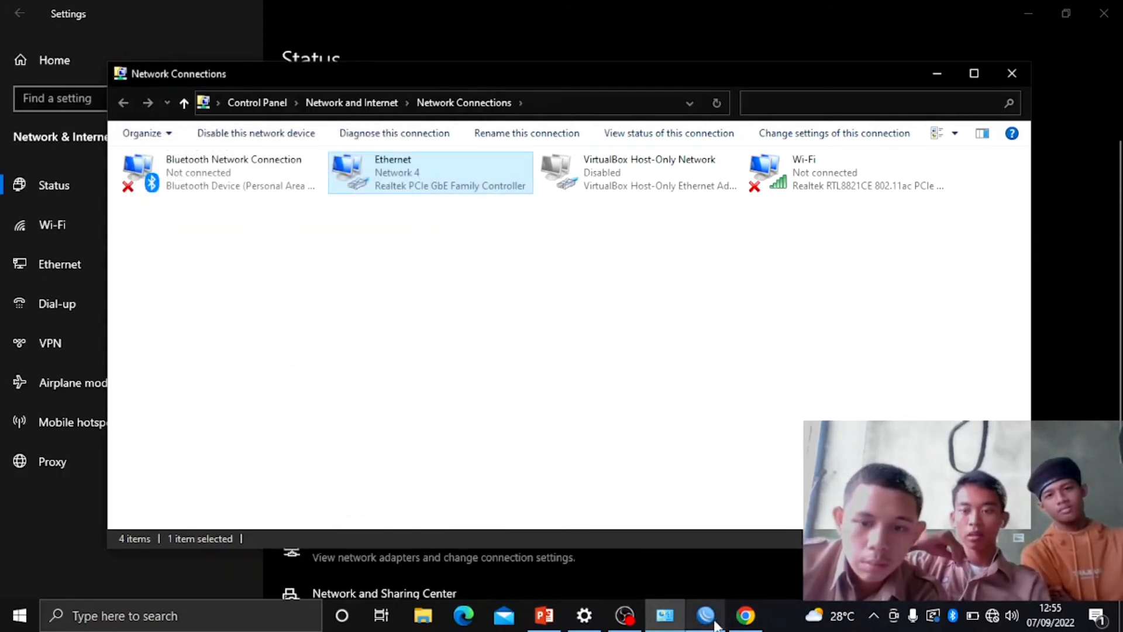
# Switch to Chrome, open a new tab, and close the YouTube tab
pyautogui.click(742, 619)
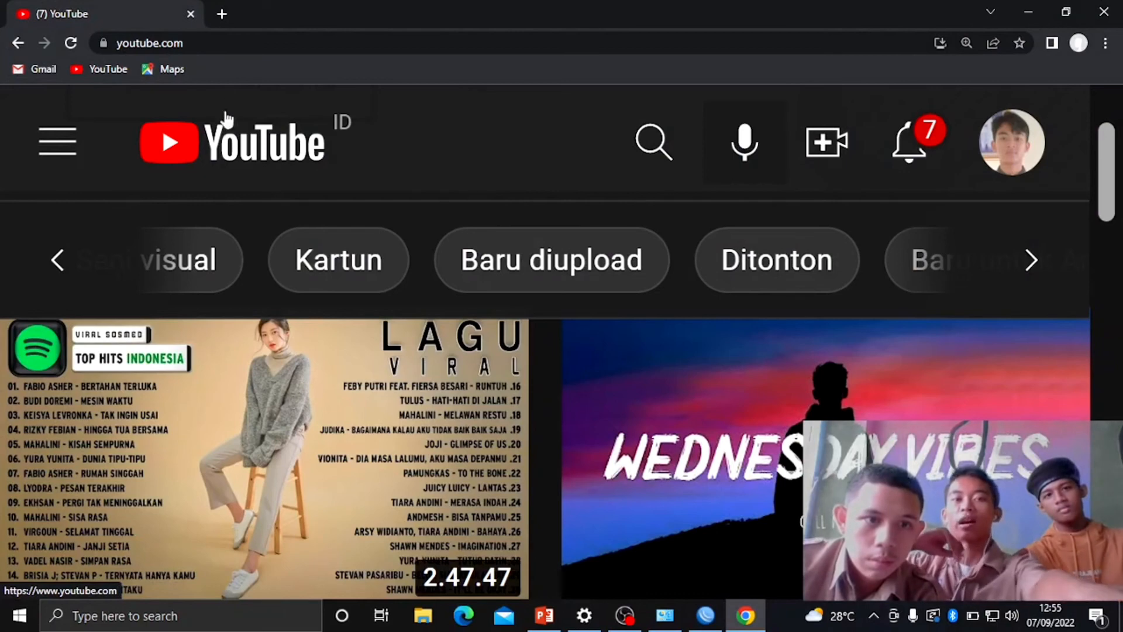
pyautogui.click(221, 14)
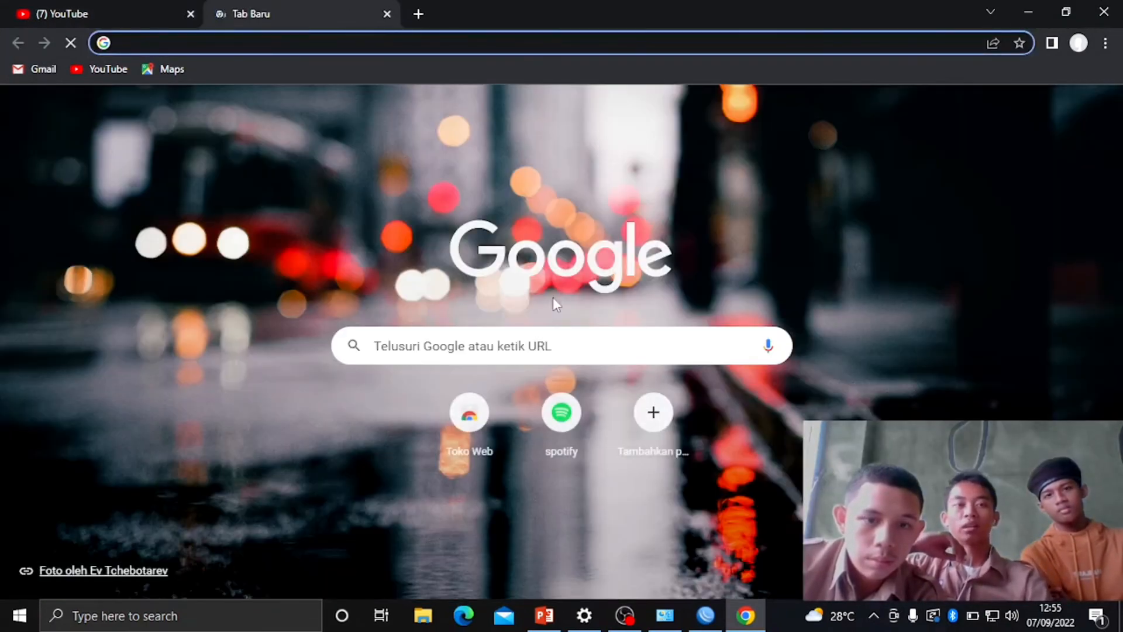
pyautogui.click(545, 337)
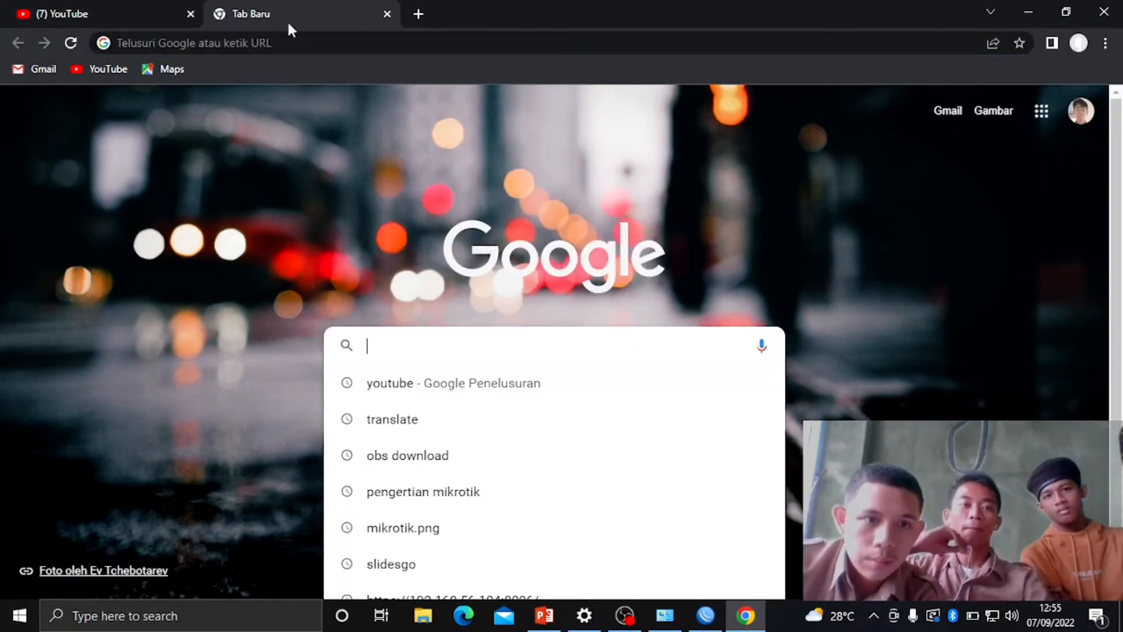
pyautogui.click(191, 14)
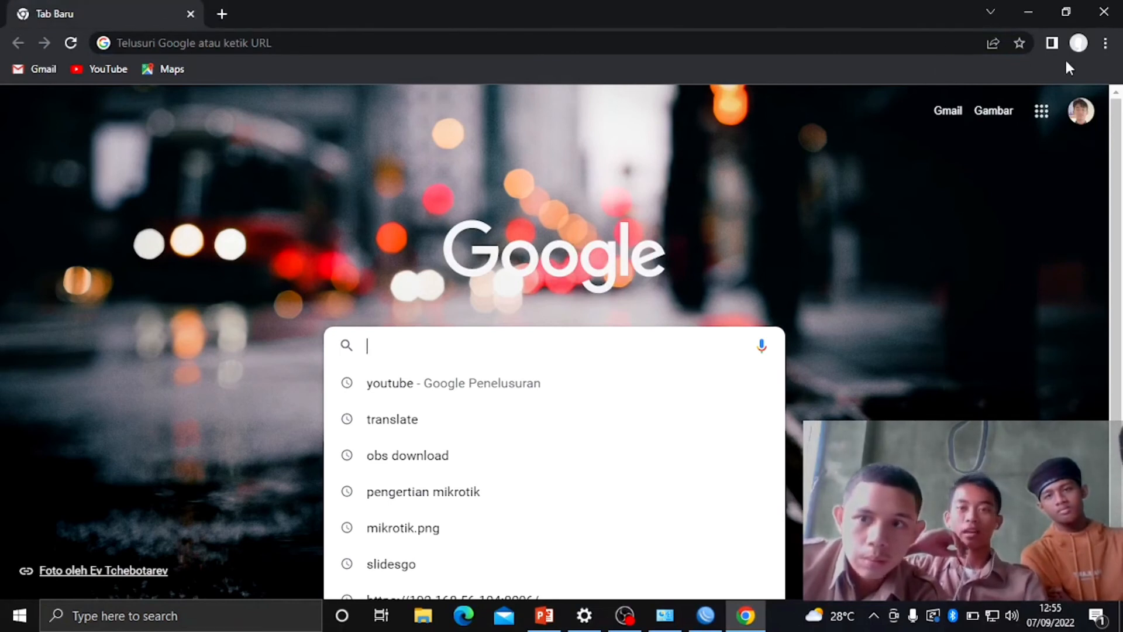
# Load detik.com from the Google search box to test site access from the 192.168.5.3 client
pyautogui.click(1105, 43)
pyautogui.click(690, 150)
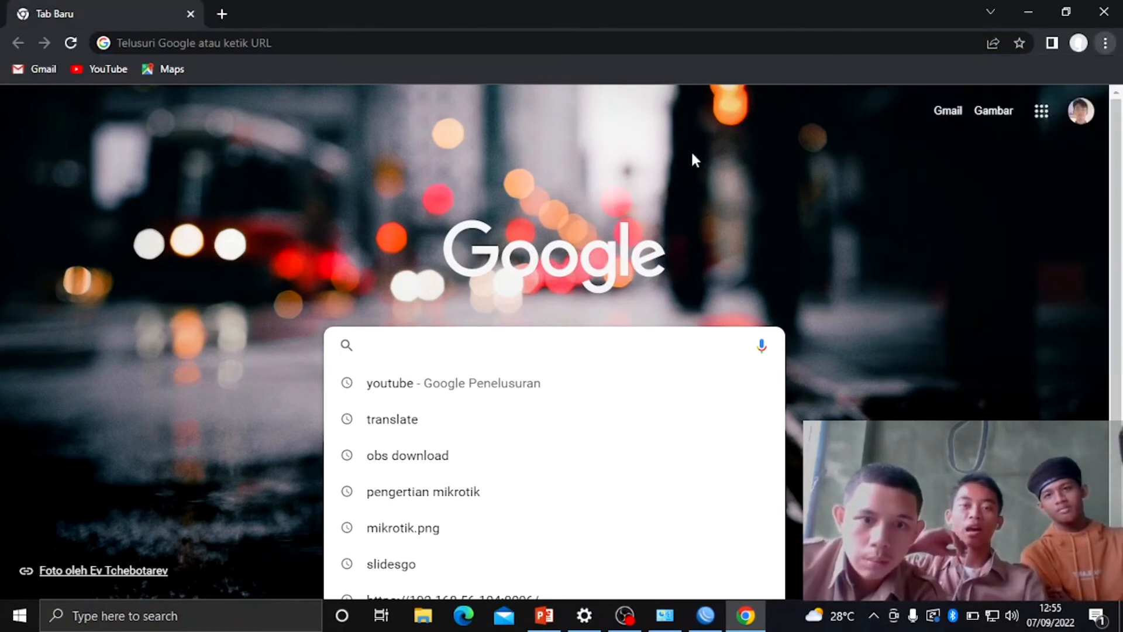
pyautogui.click(531, 339)
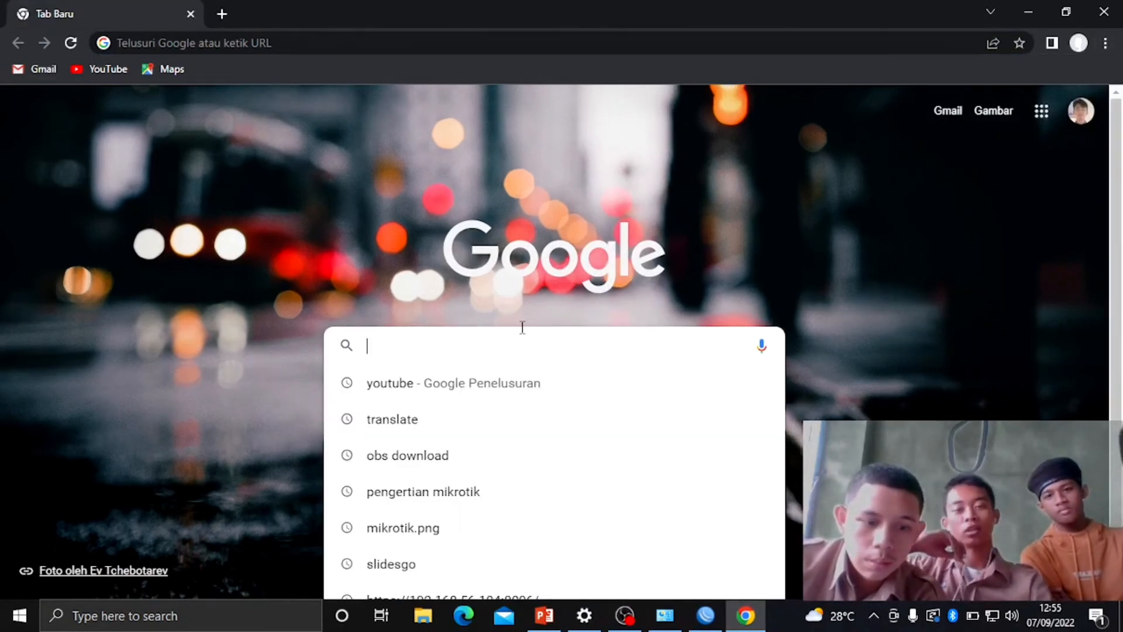
pyautogui.write('deti')
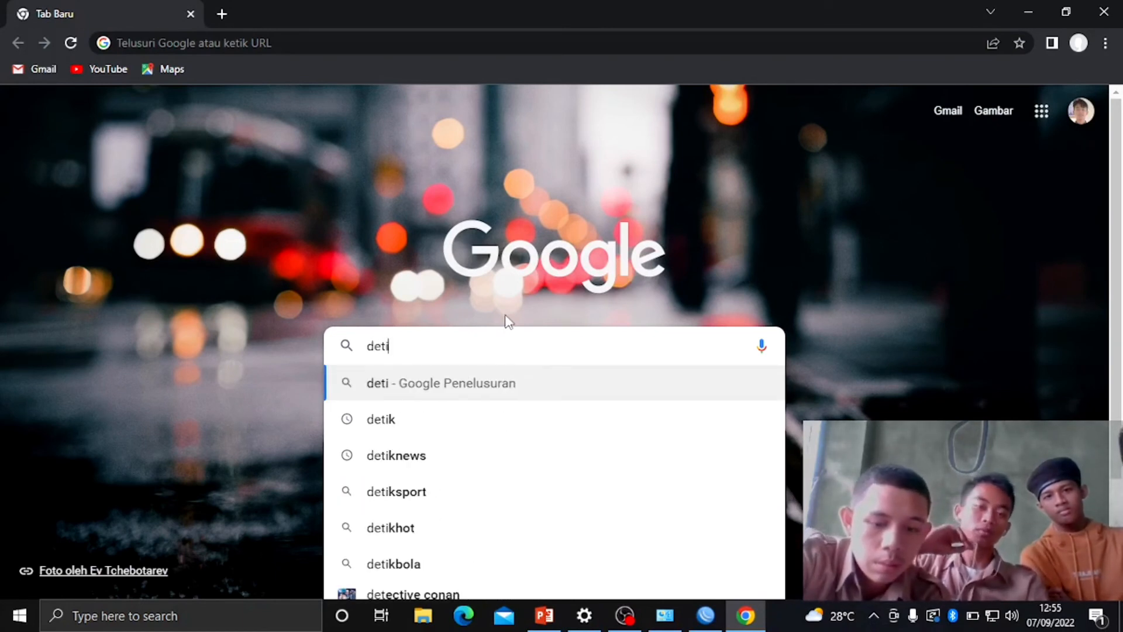
pyautogui.write('k.com')
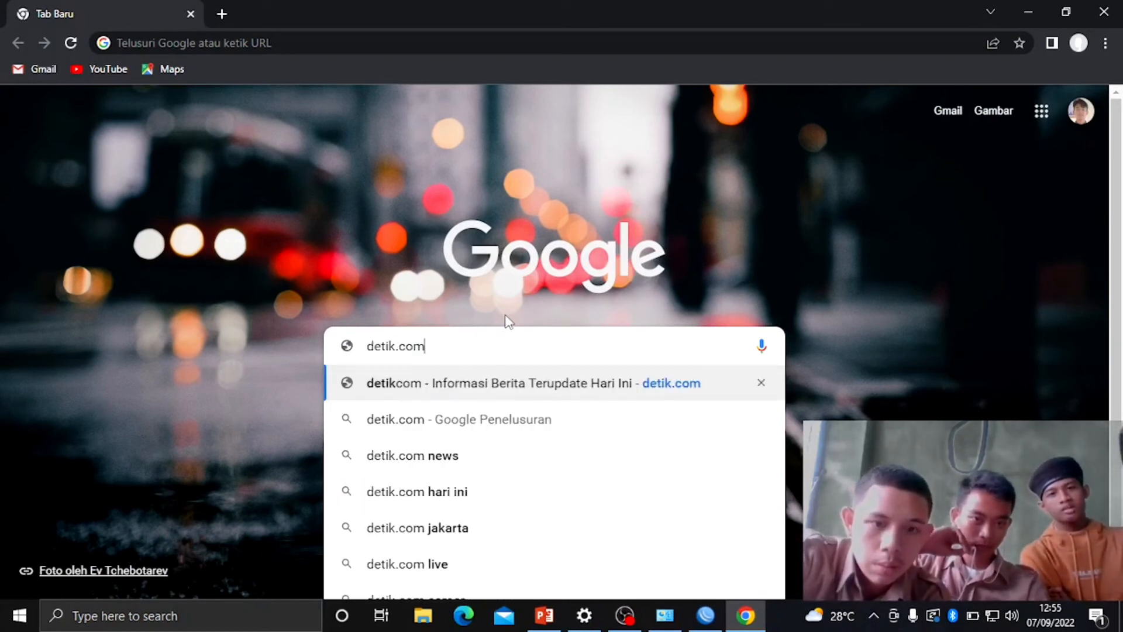
pyautogui.press('Return')
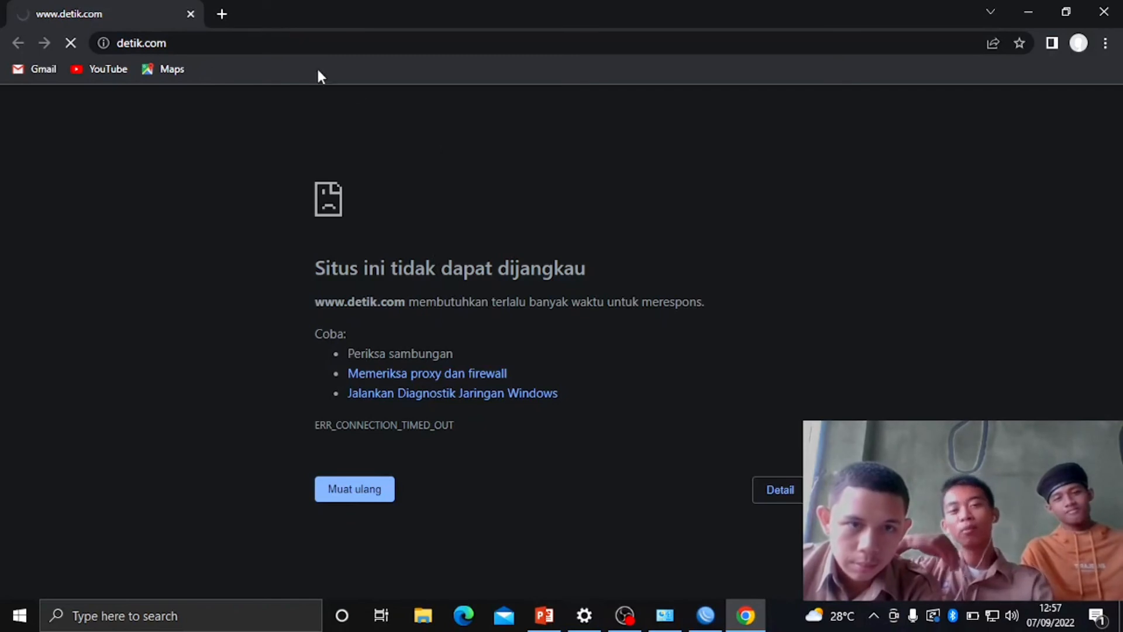
# Open YouTube in a new tab to test its access, and reload the page
pyautogui.click(223, 13)
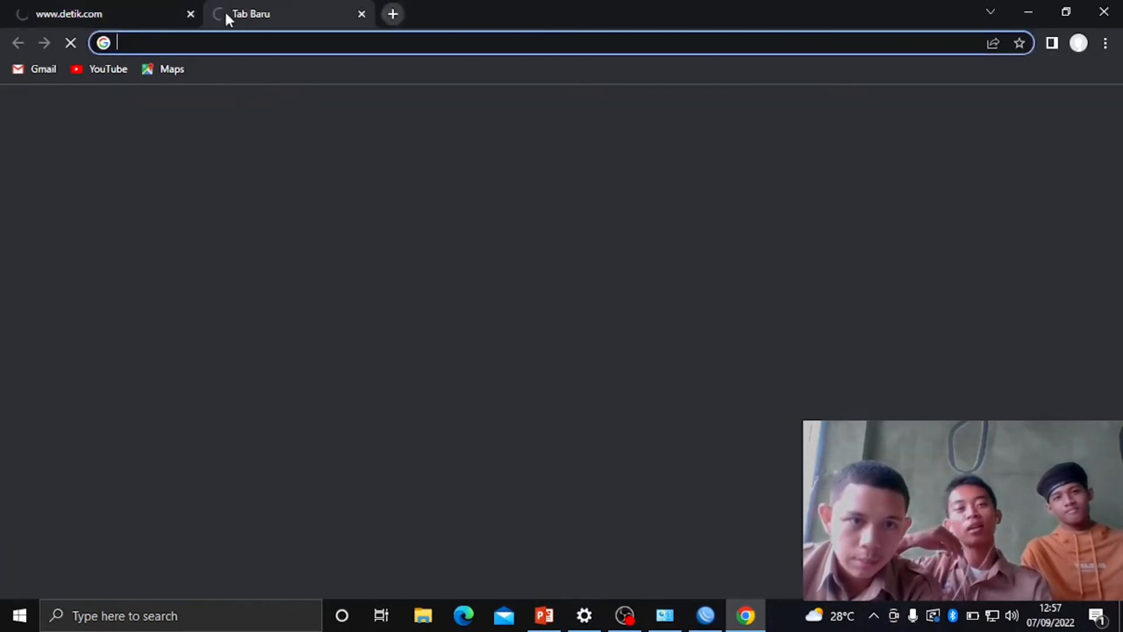
pyautogui.click(120, 69)
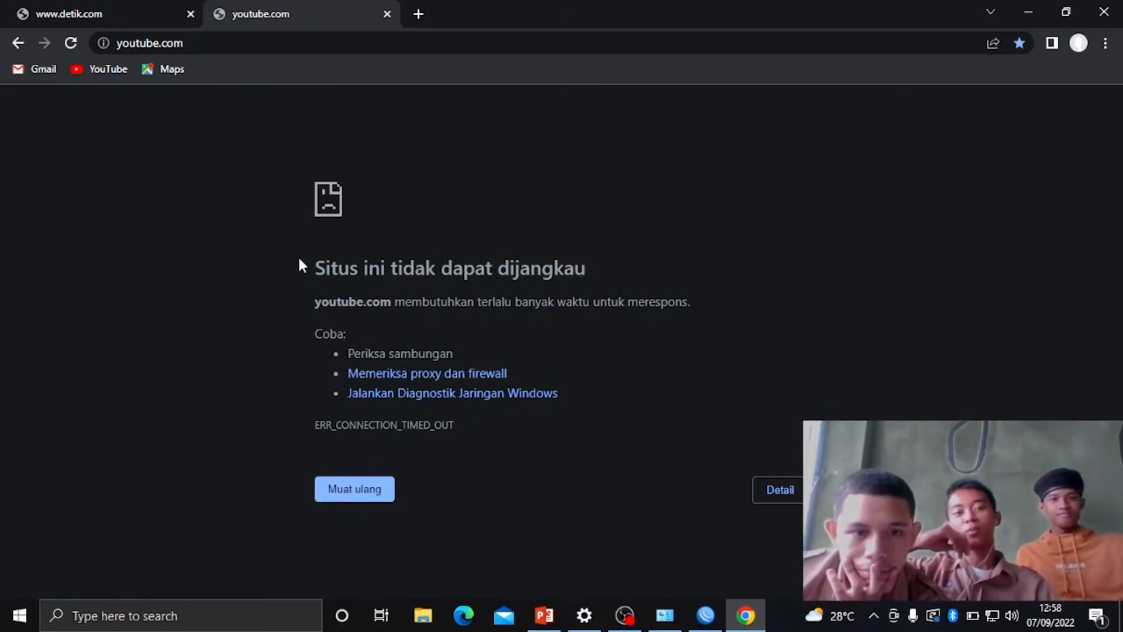
pyautogui.press('F5')
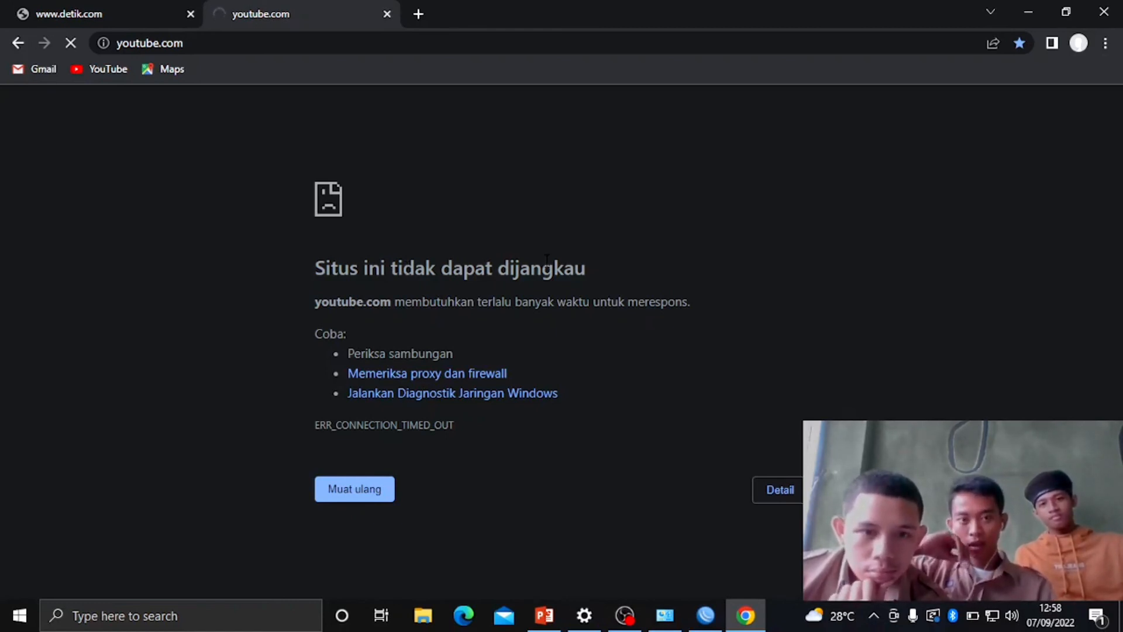
# Switch to WinBox and close the Firewall window
pyautogui.click(633, 602)
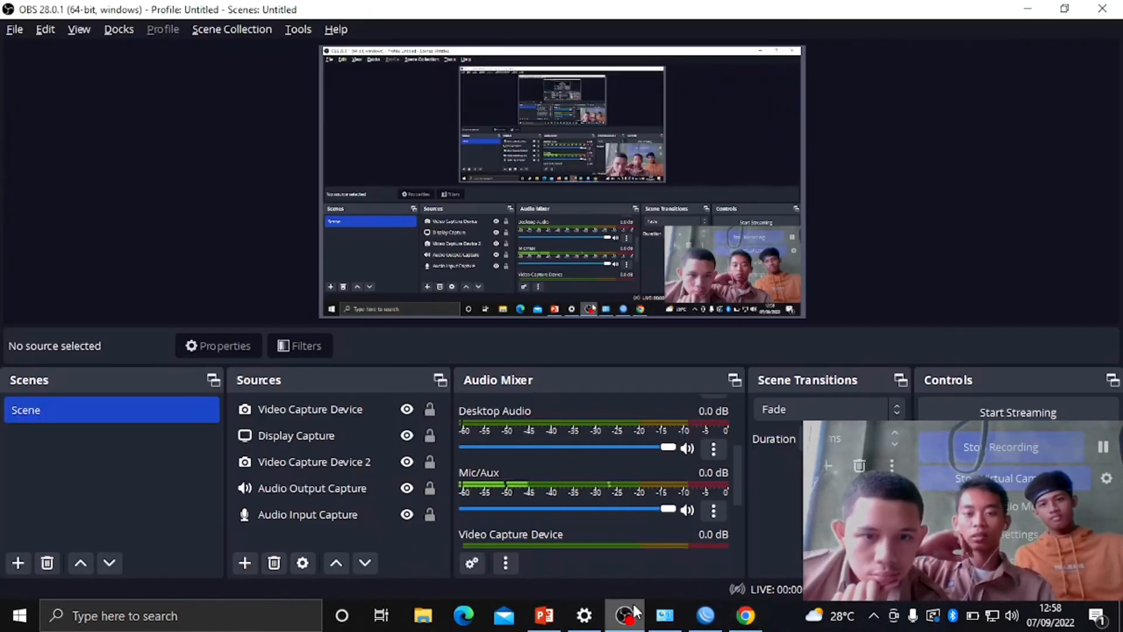
pyautogui.click(633, 601)
pyautogui.click(706, 615)
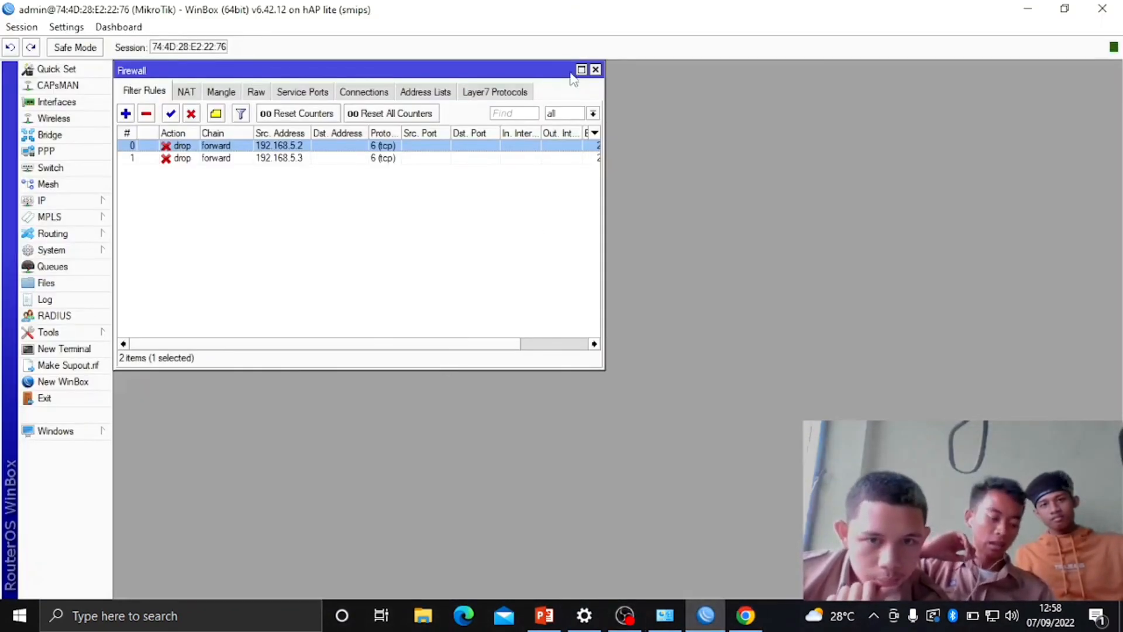
pyautogui.click(595, 70)
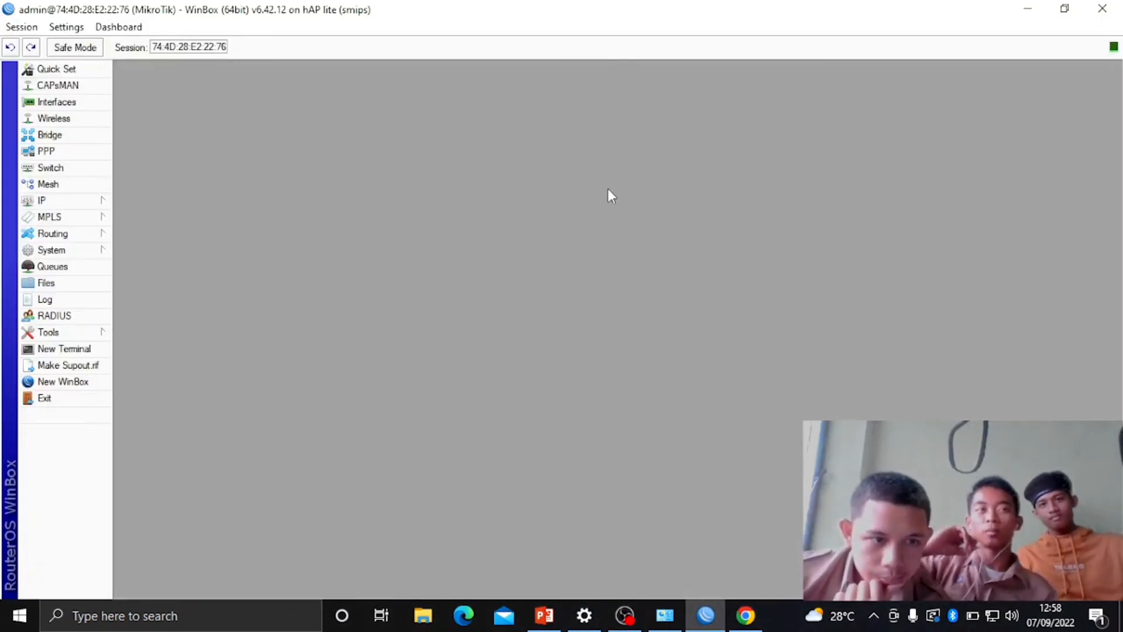